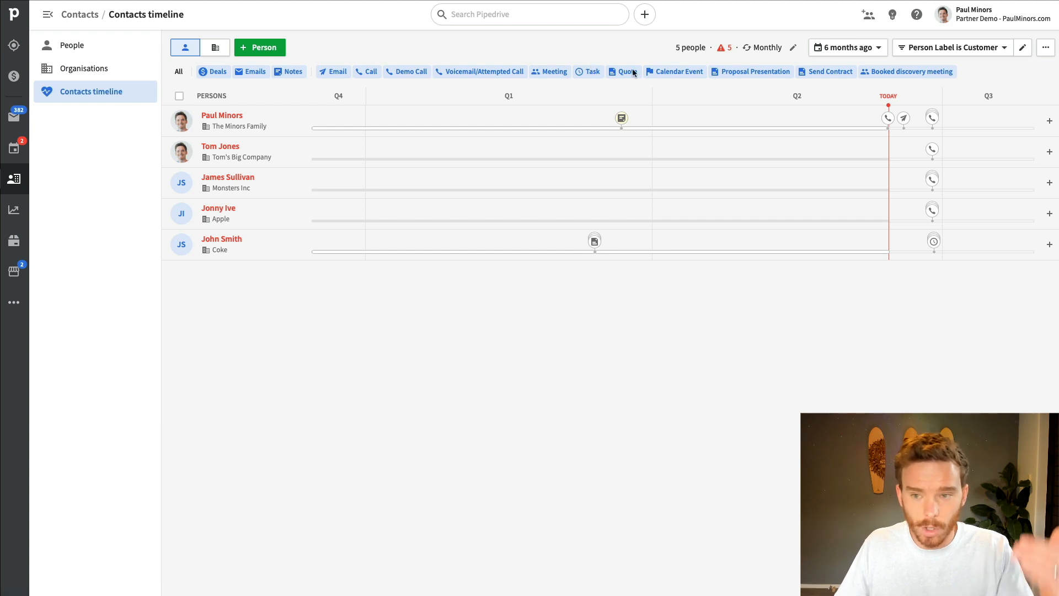
- Filter the contacts timeline by owner to display only the signed-in account holder's contacts
{"action": "left_click", "coordinate": [967, 48]}
{"action": "left_click", "coordinate": [930, 102]}
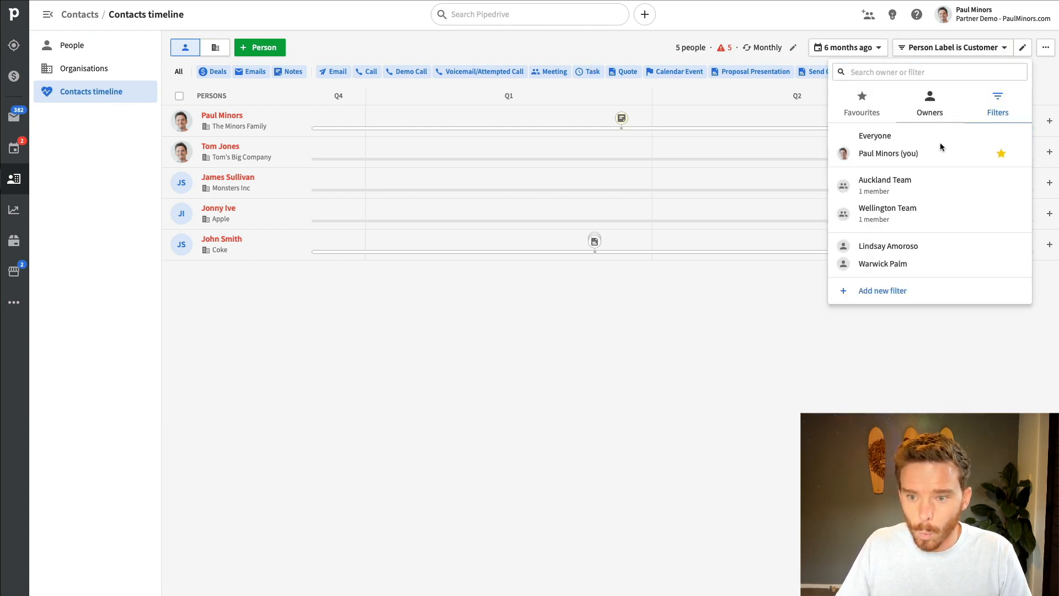
{"action": "left_click", "coordinate": [946, 154]}
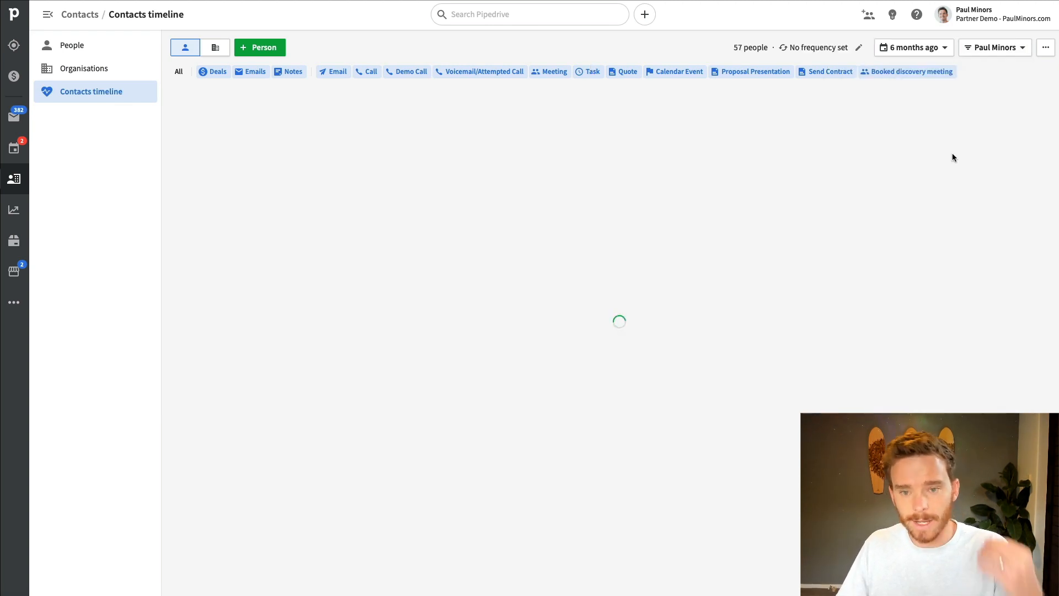
- Apply the High-Value Clients filter to the contacts timeline
{"action": "left_click", "coordinate": [997, 46]}
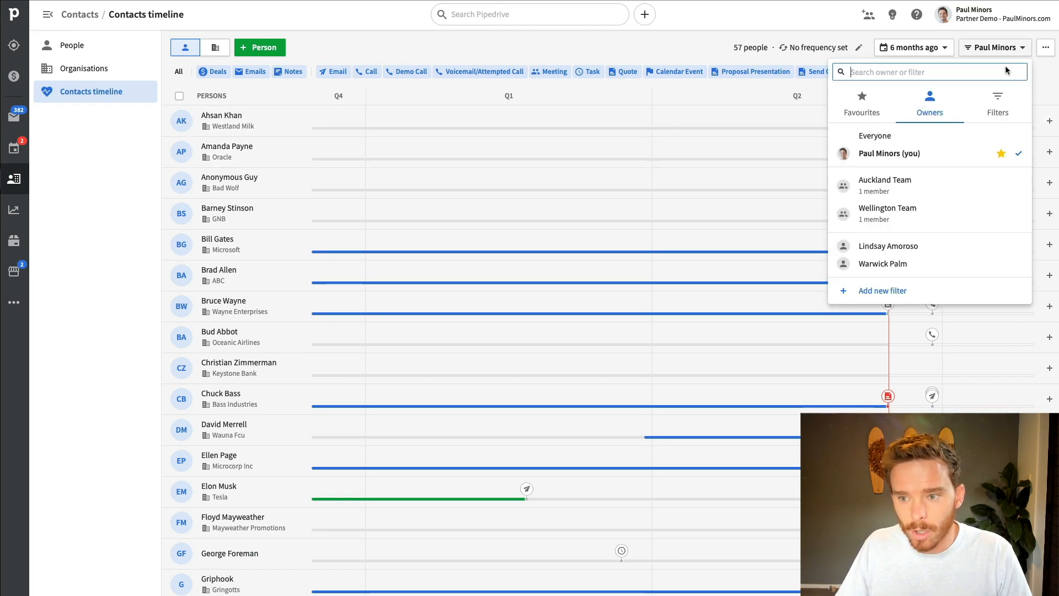
{"action": "left_click", "coordinate": [998, 105]}
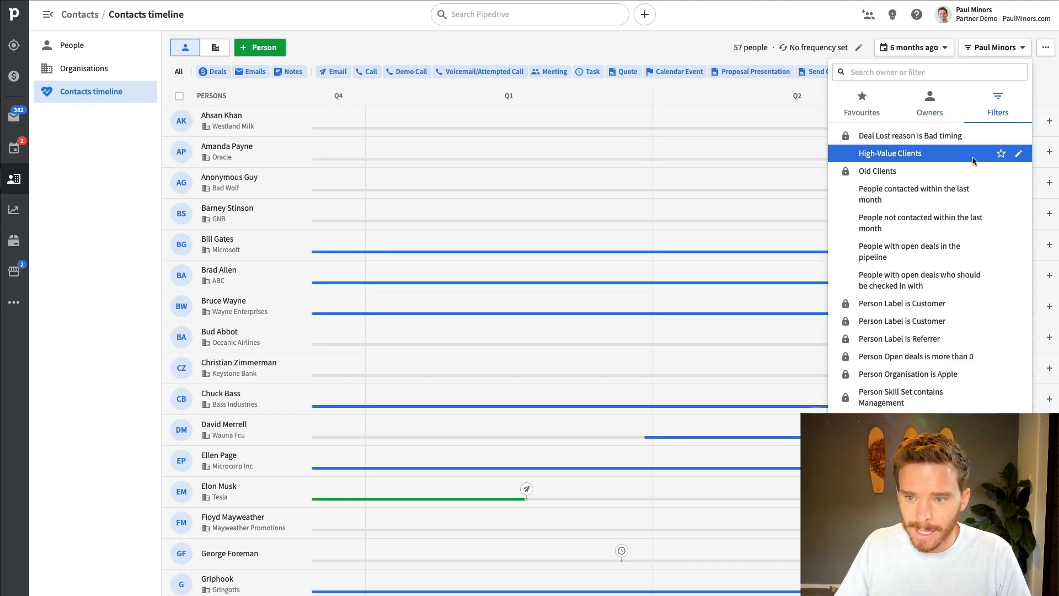
{"action": "left_click", "coordinate": [938, 154]}
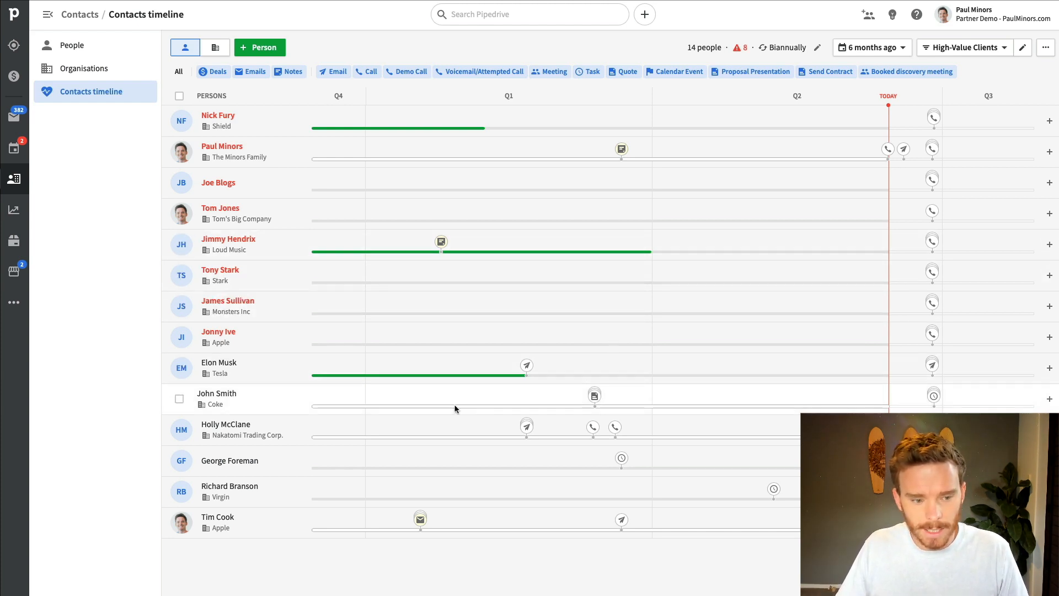
- Inspect the Nakatomi Trading Corp. contact's campaign and call activities and the Loud Music contact's won deal on the timeline
{"action": "left_click", "coordinate": [528, 430]}
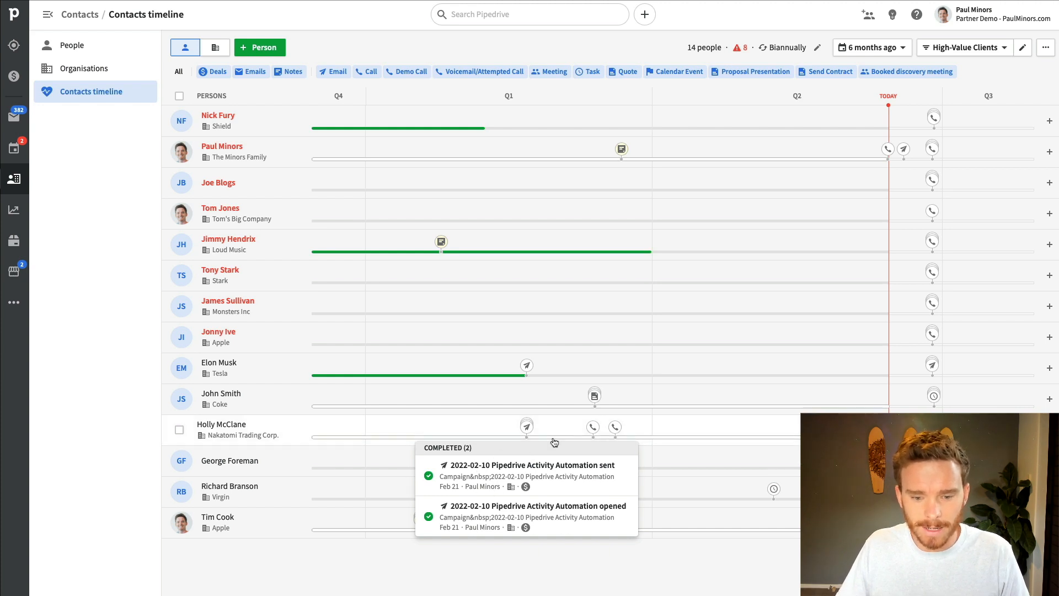
{"action": "left_click", "coordinate": [593, 427]}
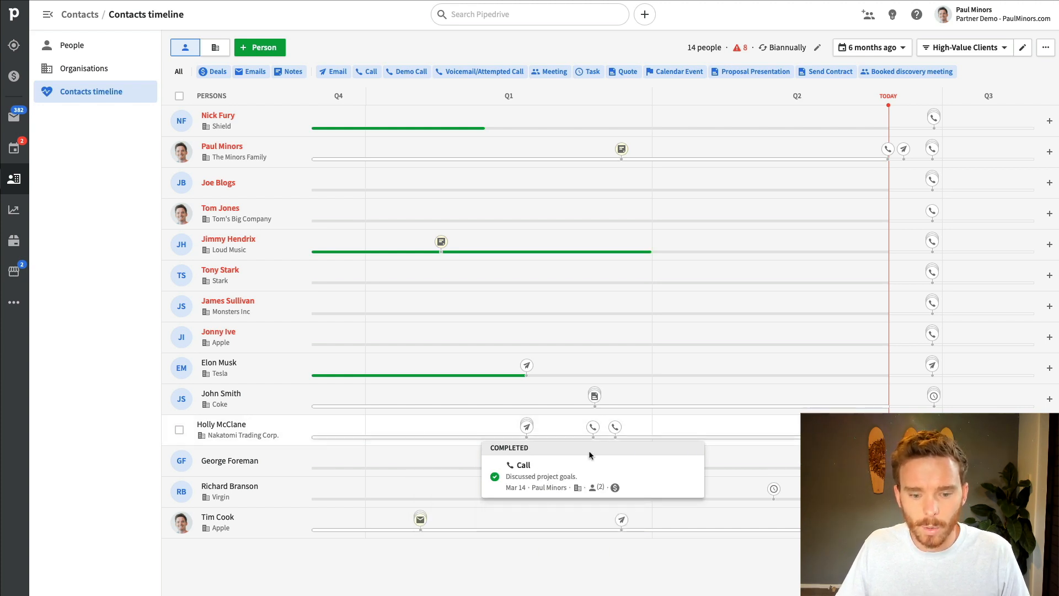
{"action": "left_click", "coordinate": [613, 429]}
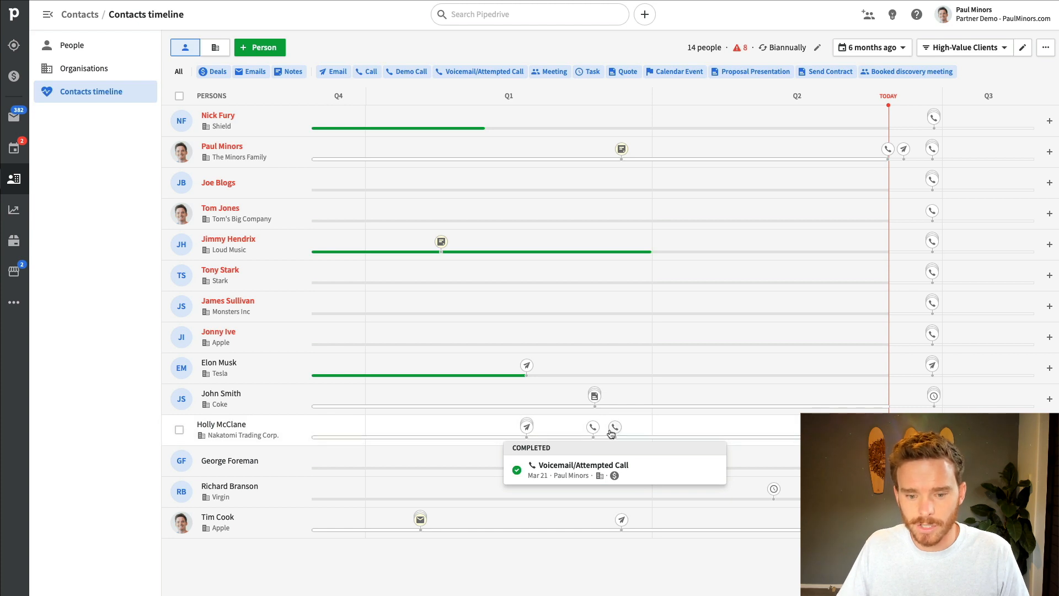
{"action": "left_click", "coordinate": [499, 255]}
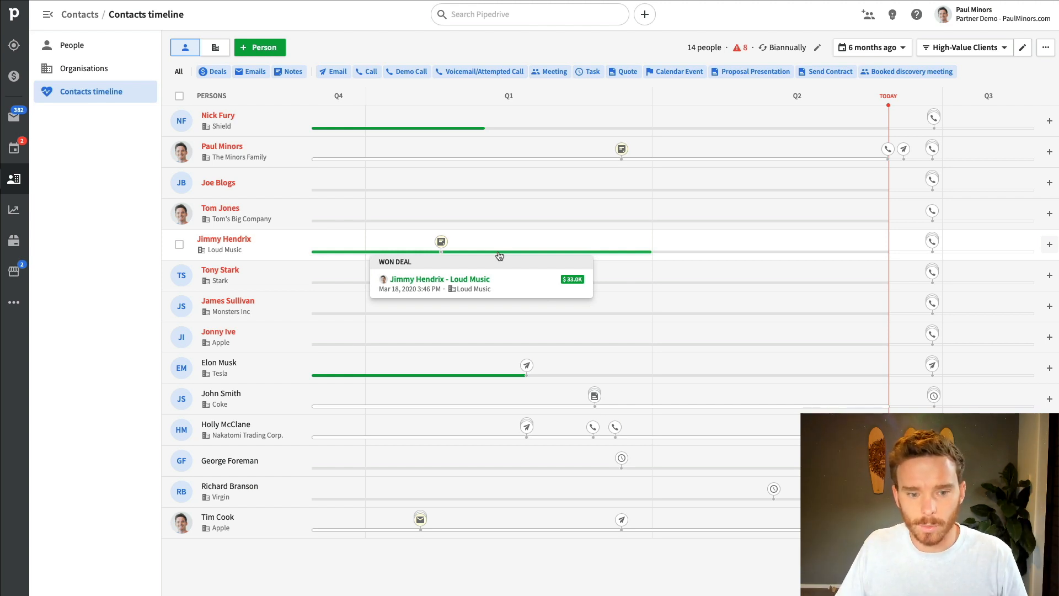
{"action": "mouse_move", "coordinate": [441, 243]}
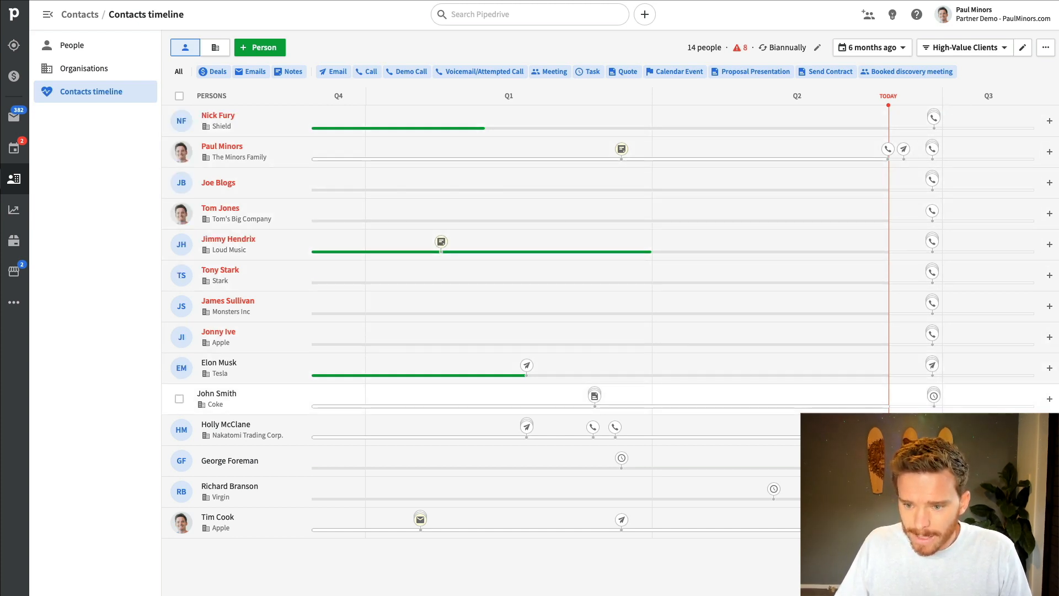
{"action": "mouse_move", "coordinate": [932, 304]}
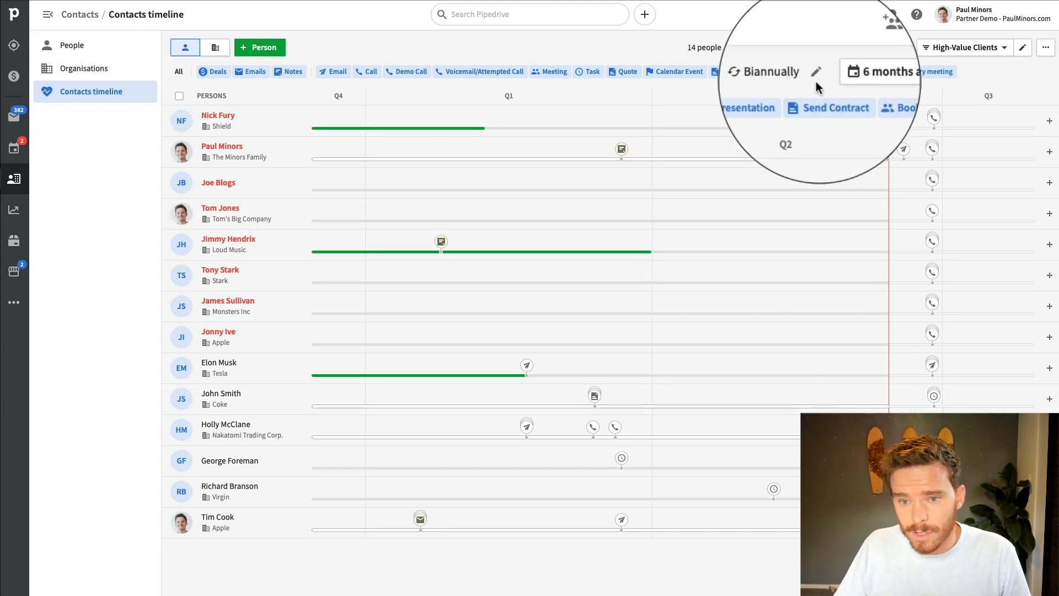
- Try a different follow-up frequency for the High-Value Clients filter and return it to Biannually
{"action": "left_click", "coordinate": [817, 49]}
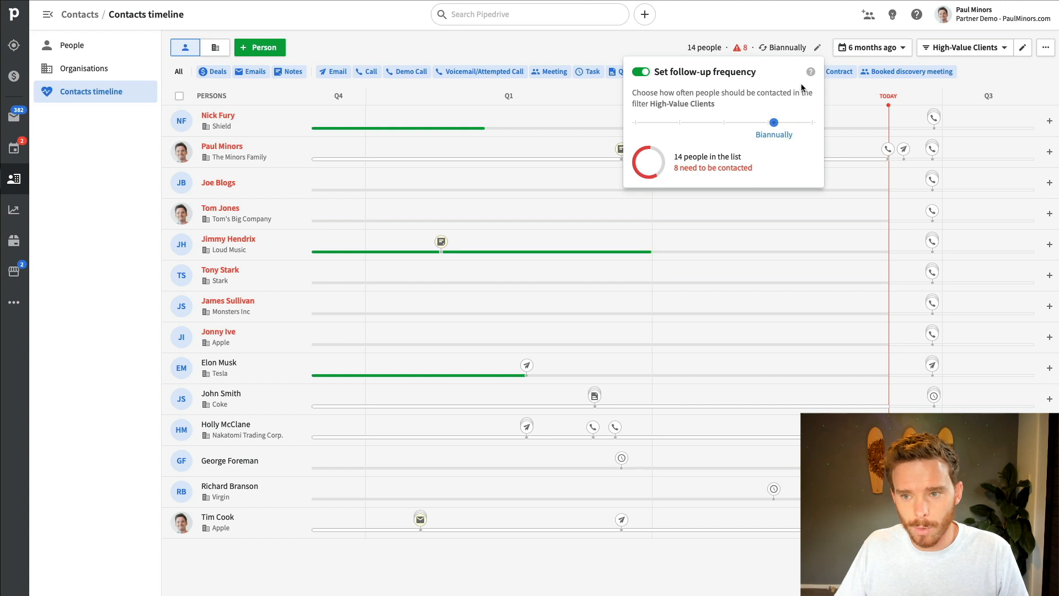
{"action": "left_click", "coordinate": [723, 123]}
{"action": "left_click", "coordinate": [767, 122]}
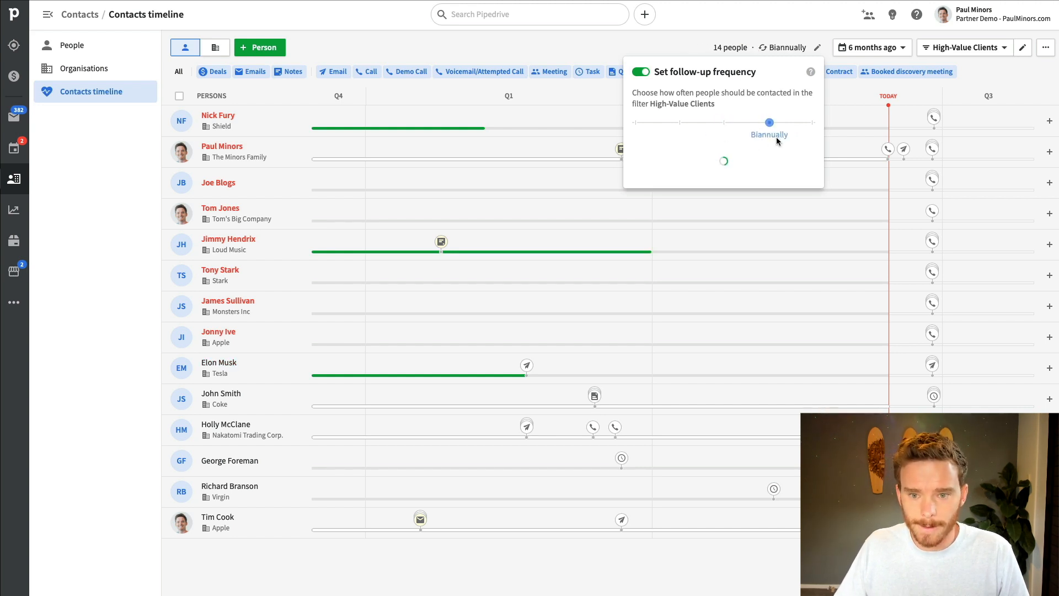
{"action": "left_click_drag", "start_coordinate": [766, 47], "coordinate": [772, 37]}
{"action": "left_click", "coordinate": [763, 40]}
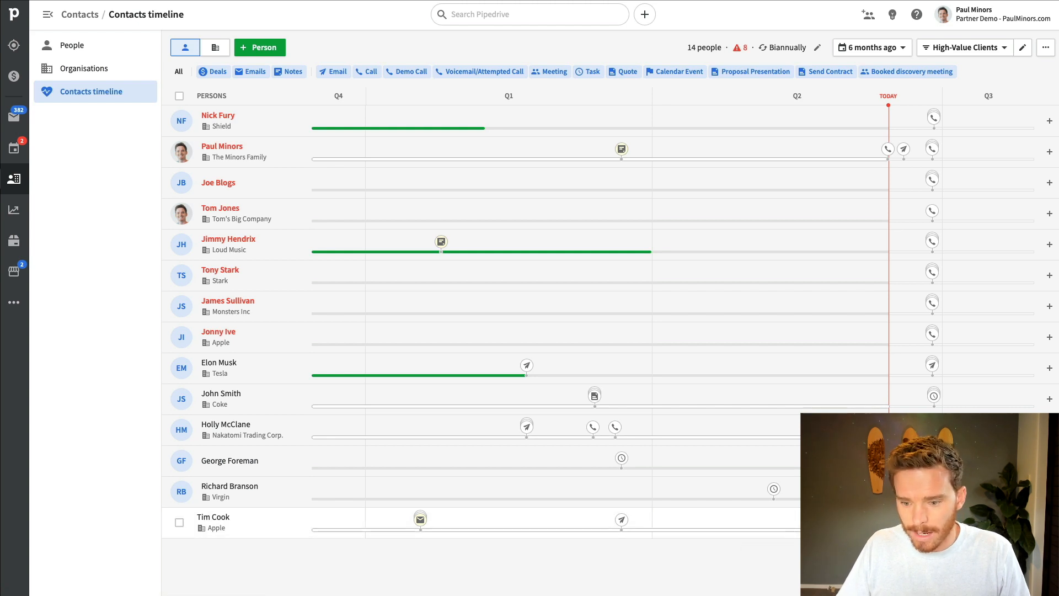
{"action": "mouse_move", "coordinate": [889, 519]}
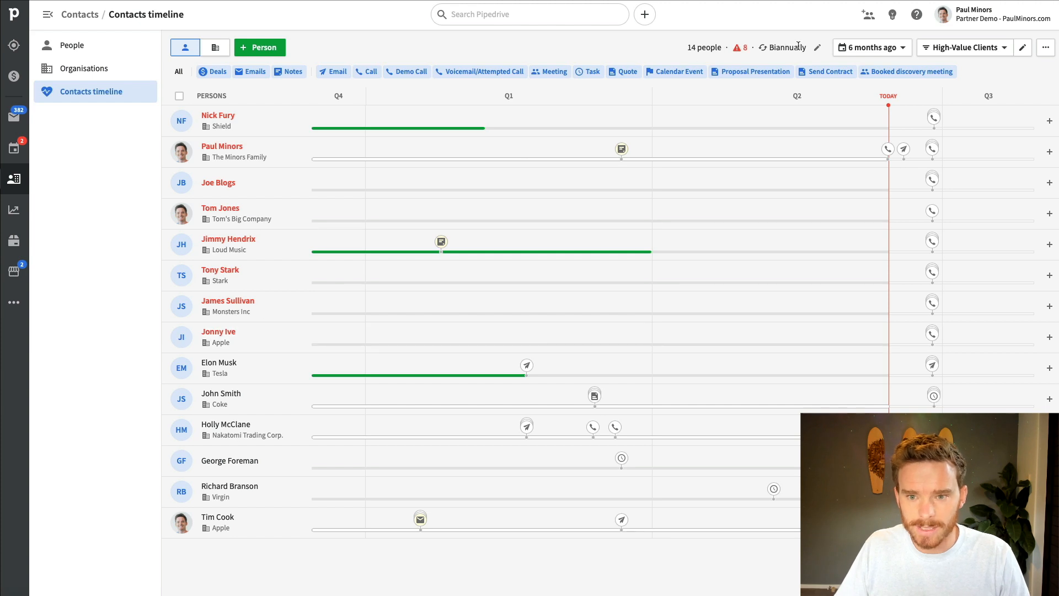
{"action": "left_click", "coordinate": [817, 48]}
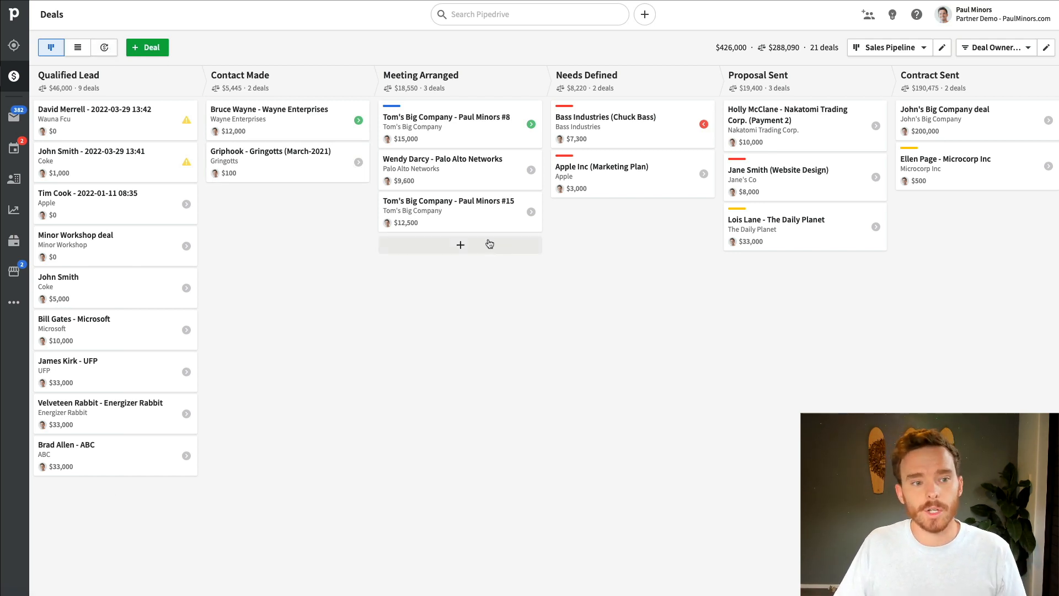
- Show the deals as a forecast, inspect the $15,000 Tom's Big Company deal's expected close date, and return to the forecast
{"action": "mouse_move", "coordinate": [136, 72]}
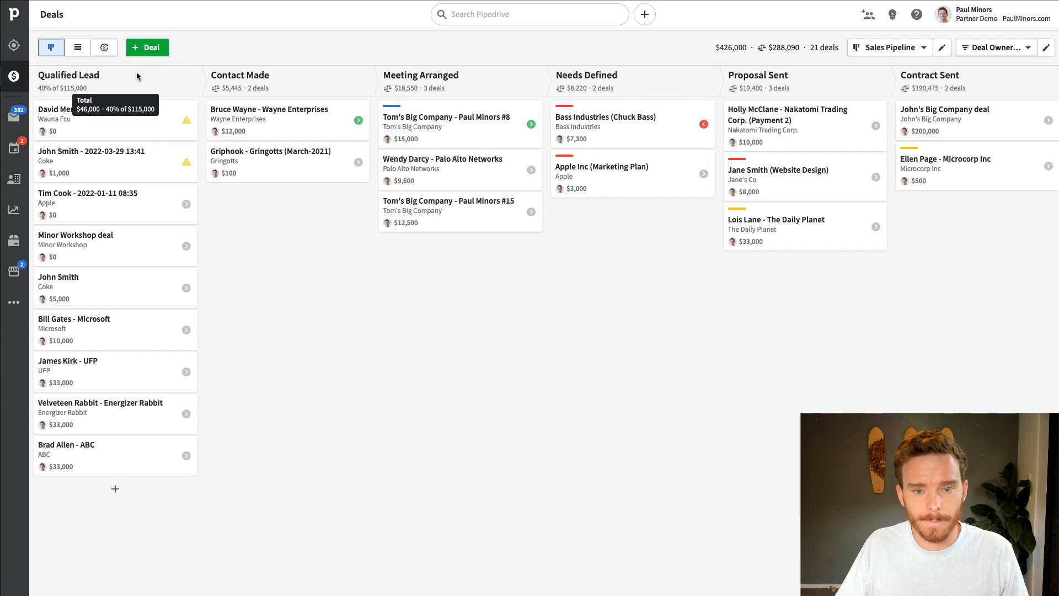
{"action": "left_click", "coordinate": [108, 48]}
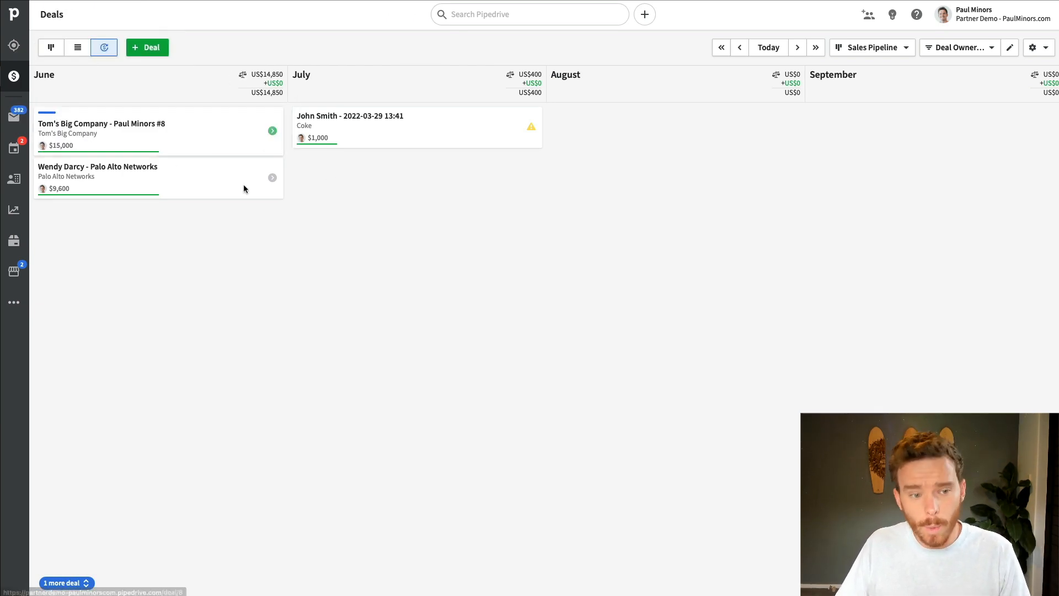
{"action": "left_click", "coordinate": [215, 131]}
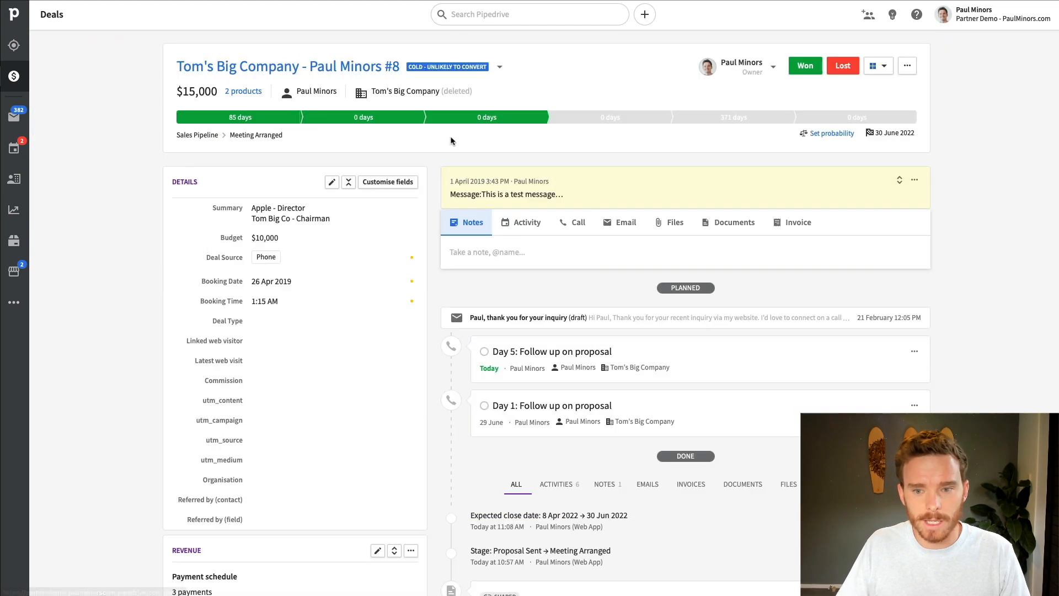
{"action": "left_click", "coordinate": [892, 133]}
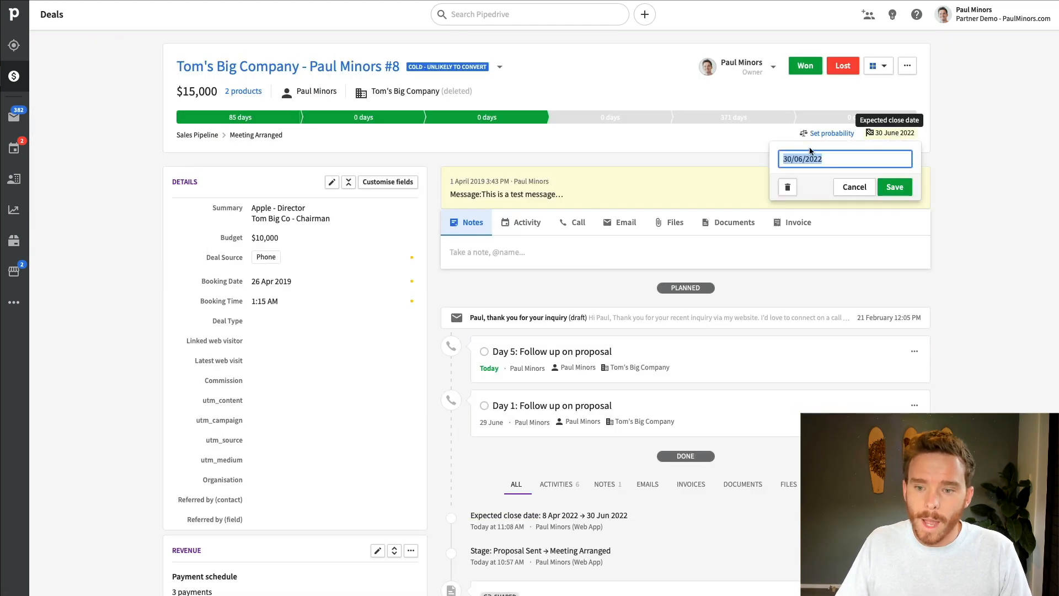
{"action": "left_click", "coordinate": [883, 159]}
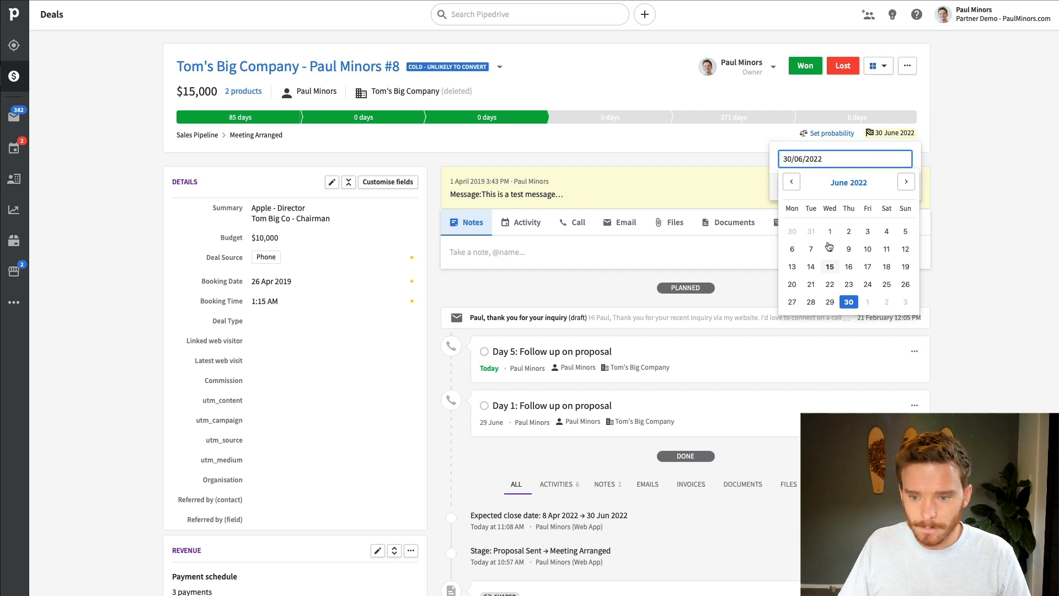
{"action": "left_click", "coordinate": [954, 168]}
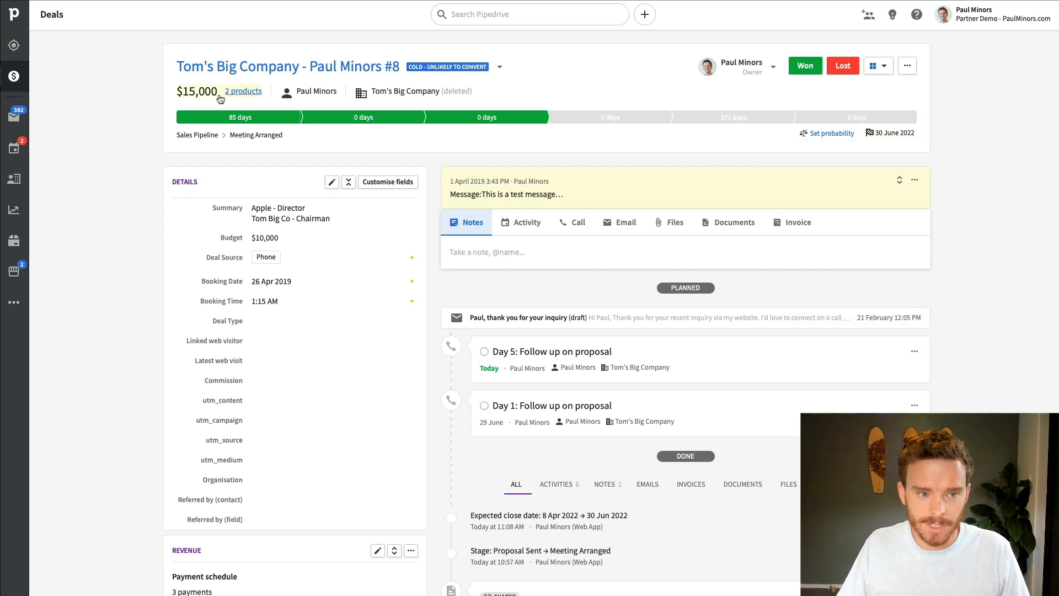
{"action": "left_click", "coordinate": [13, 78]}
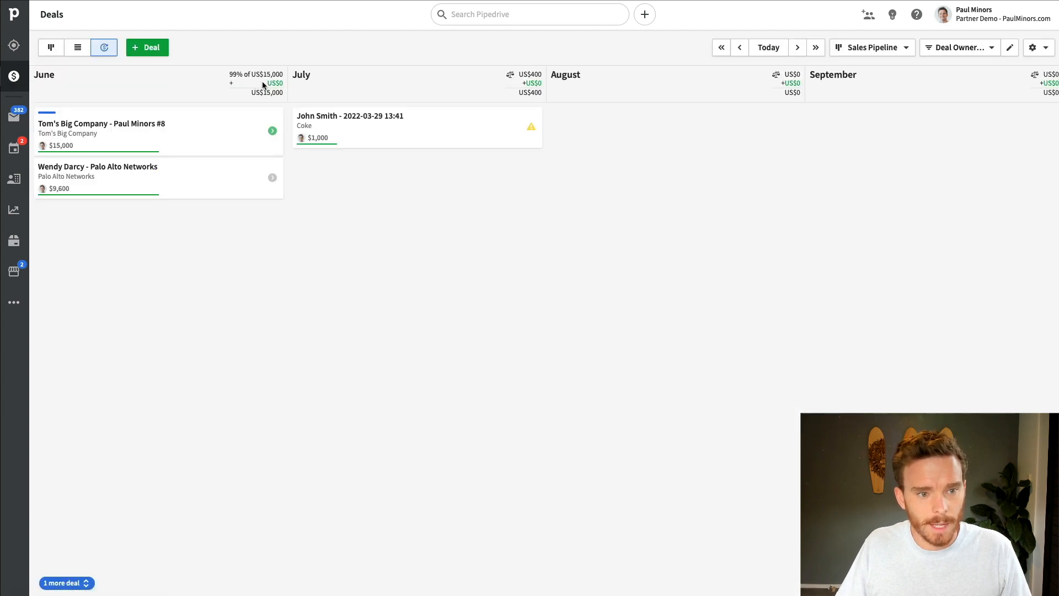
- Check the Contract Sent stage's probability and rotting settings in the Sales Pipeline editor, leaving without saving
{"action": "left_click", "coordinate": [52, 49]}
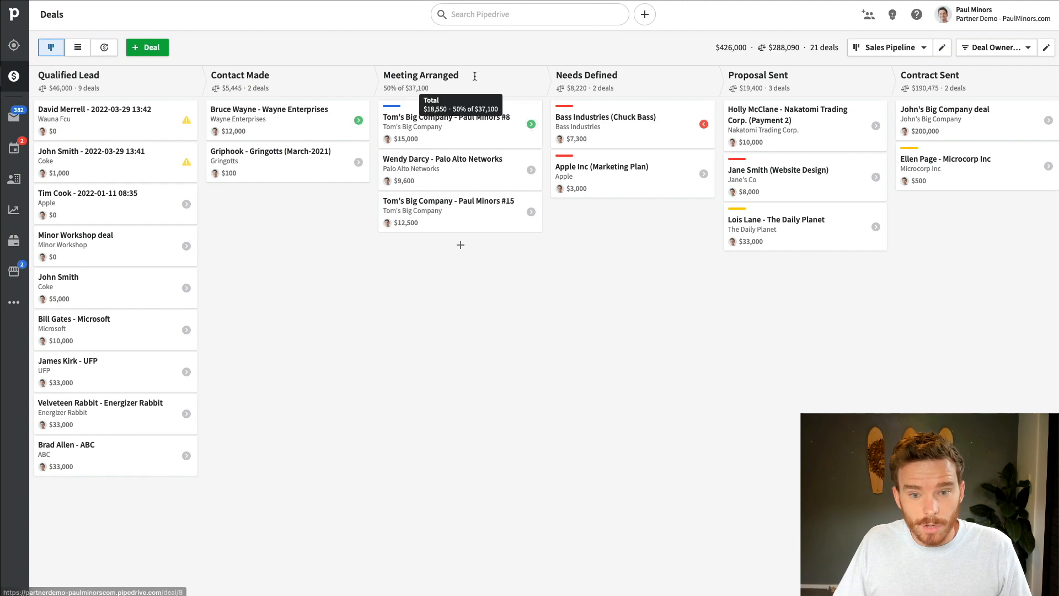
{"action": "left_click", "coordinate": [942, 48]}
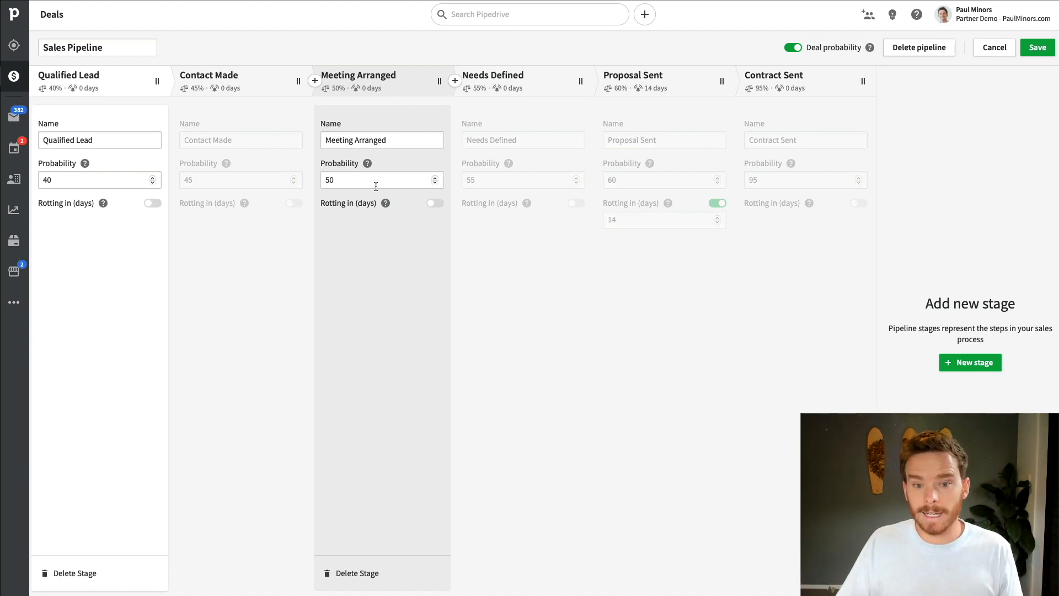
{"action": "left_click", "coordinate": [778, 180]}
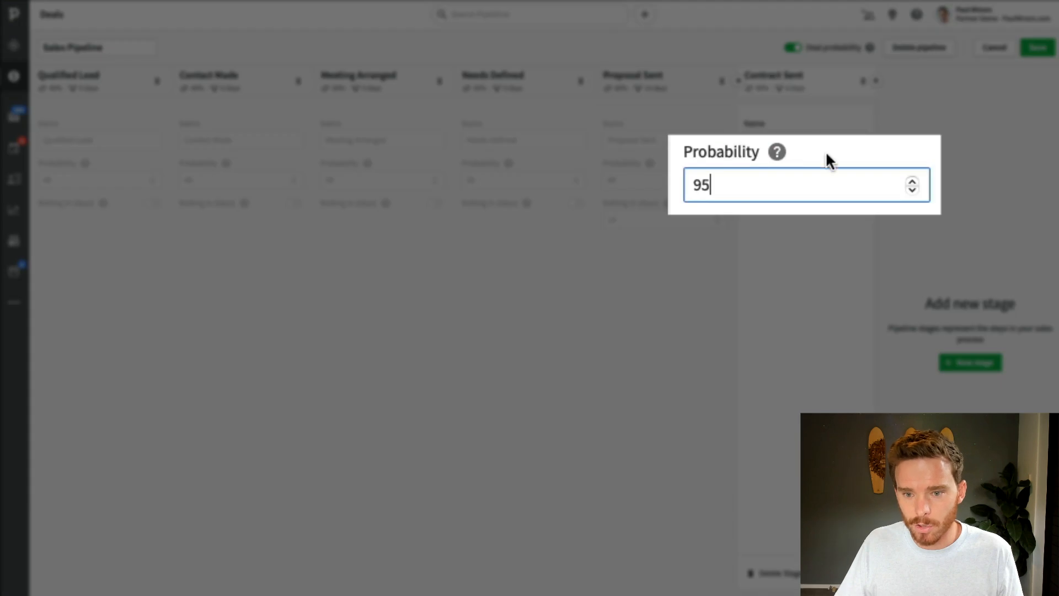
{"action": "mouse_move", "coordinate": [809, 203]}
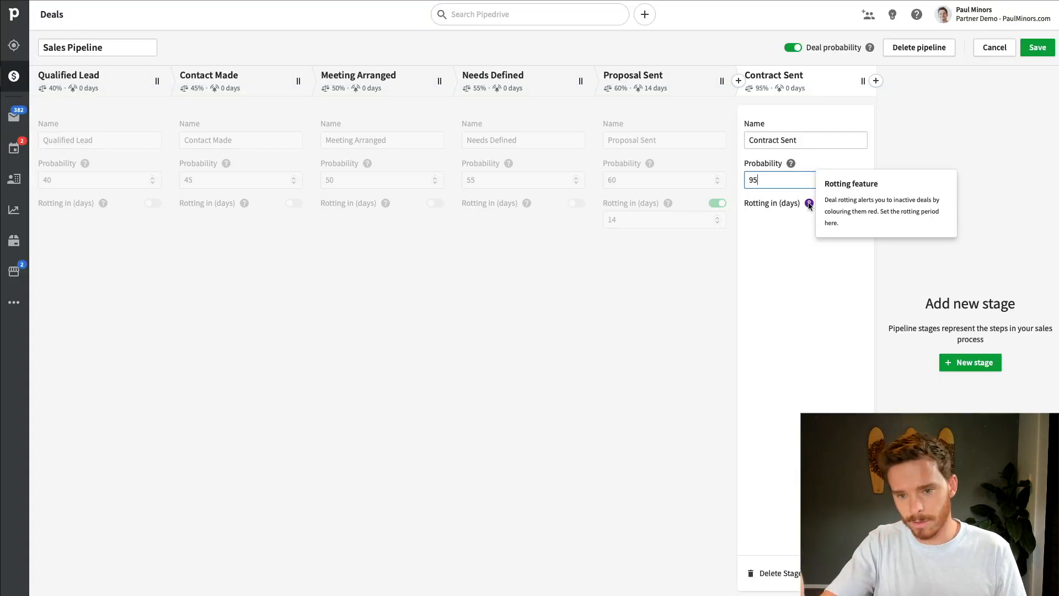
{"action": "left_click", "coordinate": [994, 47]}
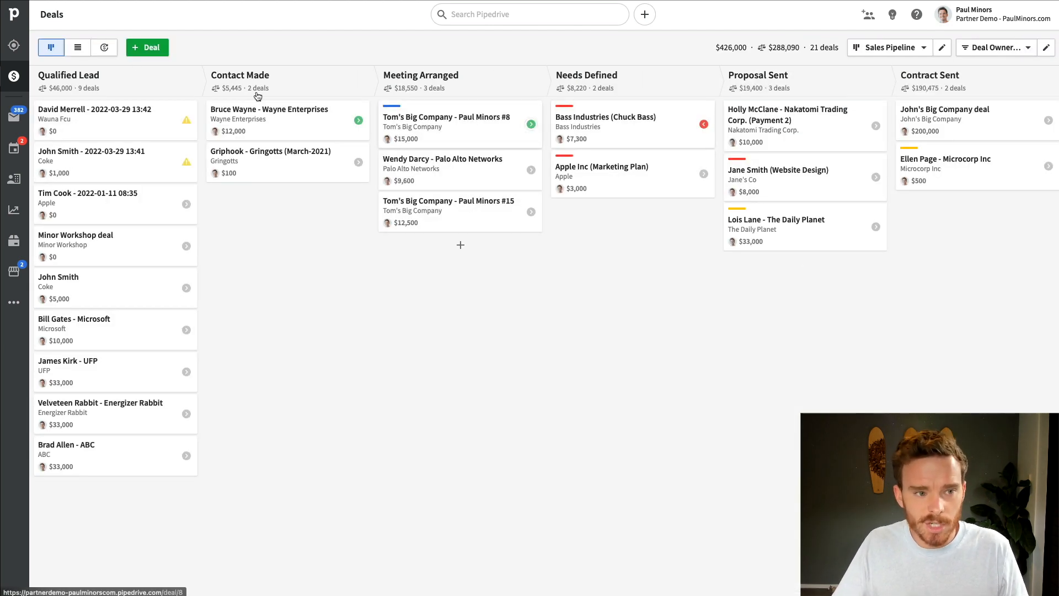
- Open the $15,000 Tom's Big Company deal from the forecast and set its probability to 90%
{"action": "left_click", "coordinate": [102, 49]}
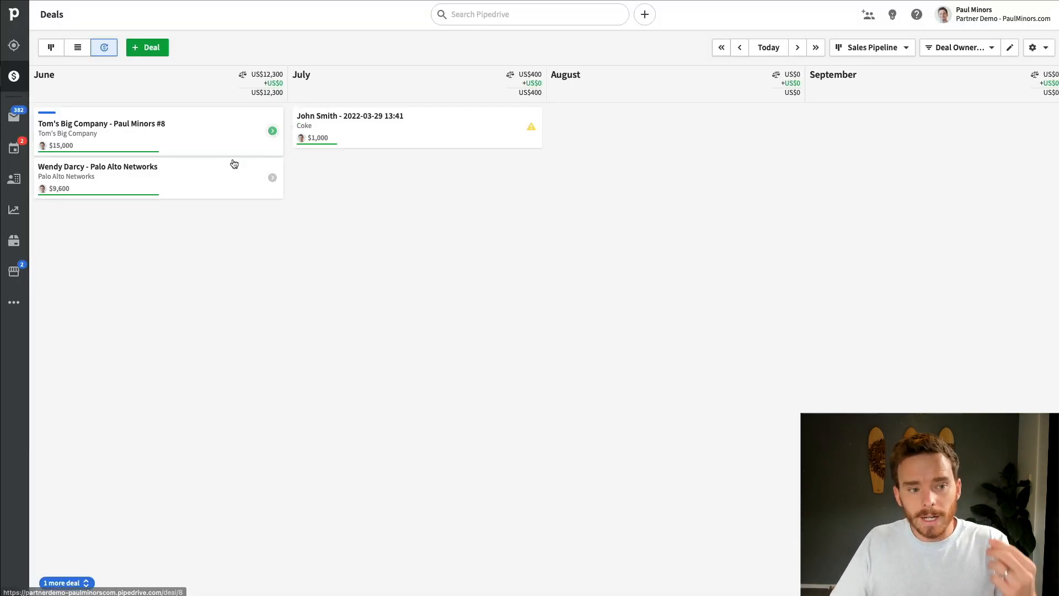
{"action": "left_click", "coordinate": [202, 137]}
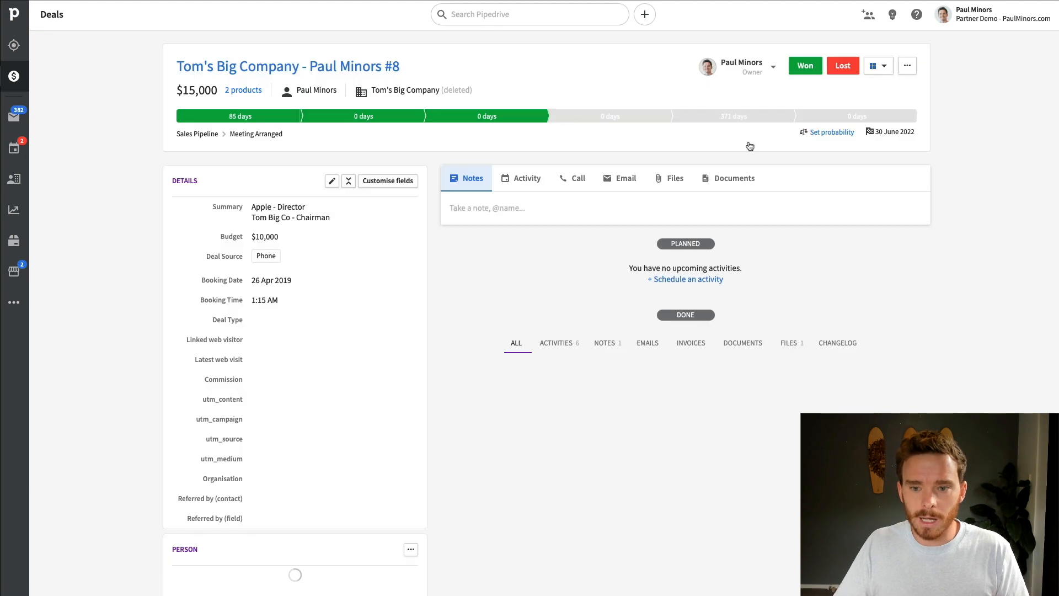
{"action": "left_click", "coordinate": [824, 137]}
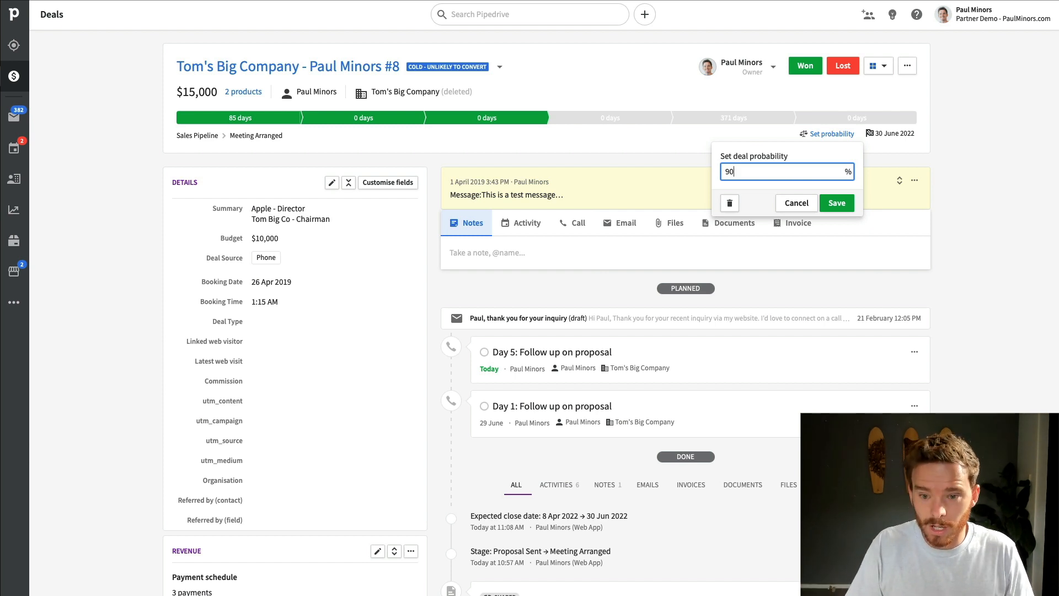
{"action": "left_click", "coordinate": [837, 203]}
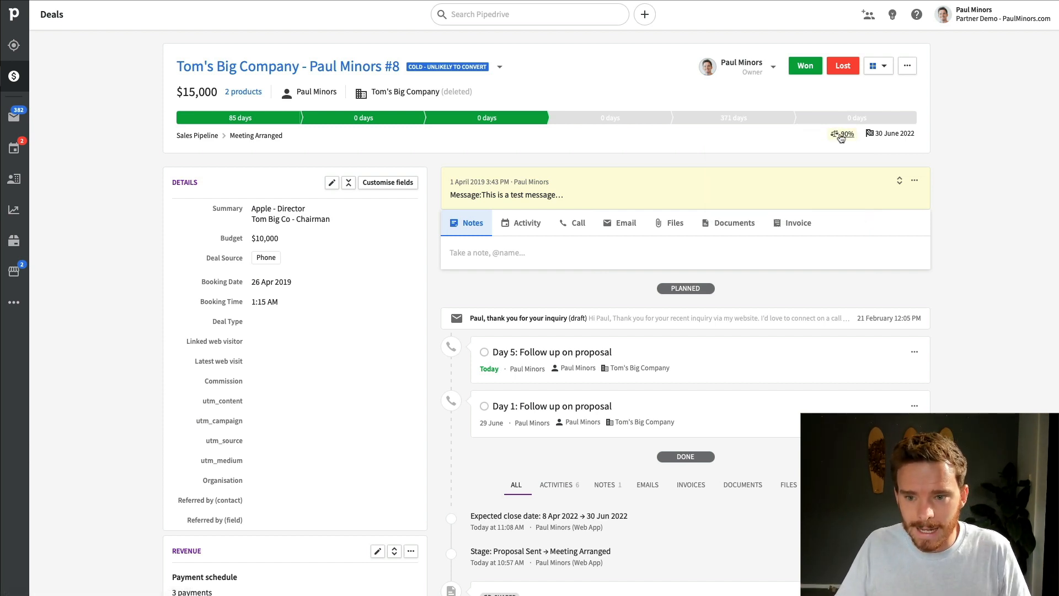
- Return to the deals forecast and reload it to check June's weighted total
{"action": "left_click", "coordinate": [15, 82]}
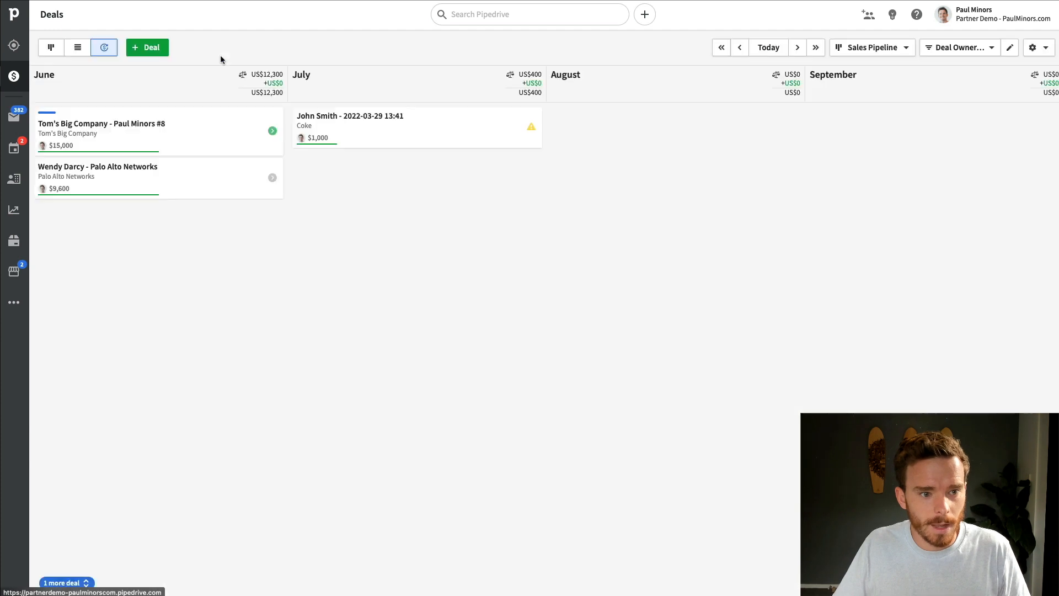
{"action": "key", "text": "super+r"}
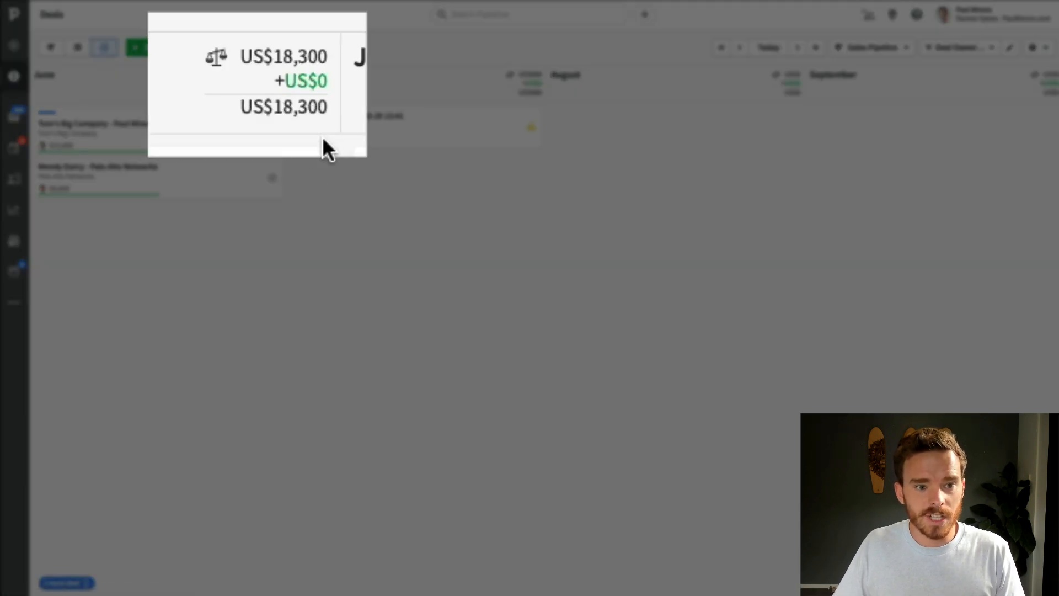
{"action": "mouse_move", "coordinate": [317, 120]}
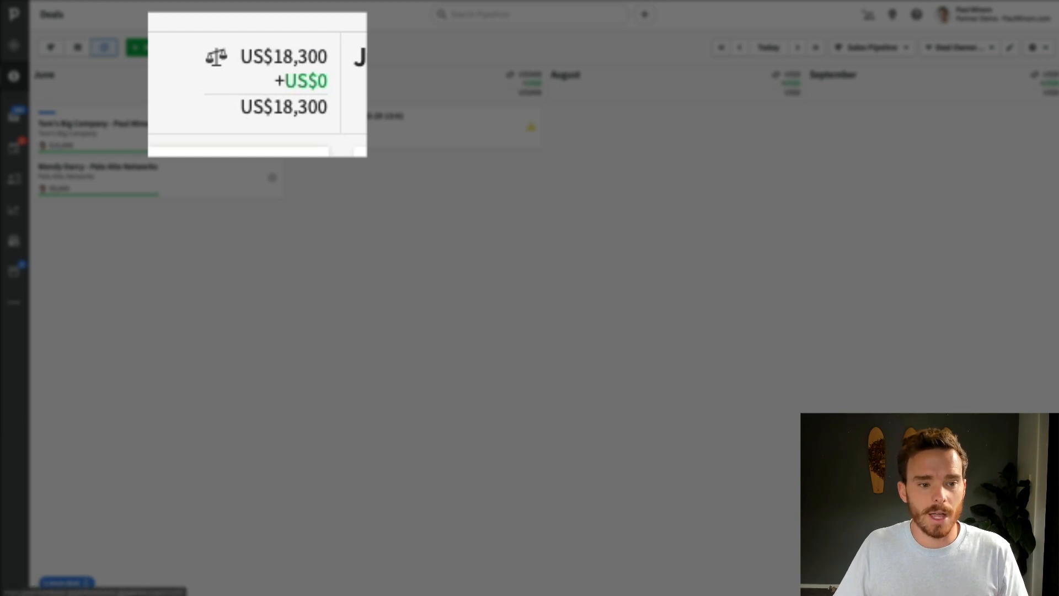
- Open the $15,000 Tom's Big Company deal from the June forecast to check its probability, and return to the forecast
{"action": "left_click", "coordinate": [237, 133]}
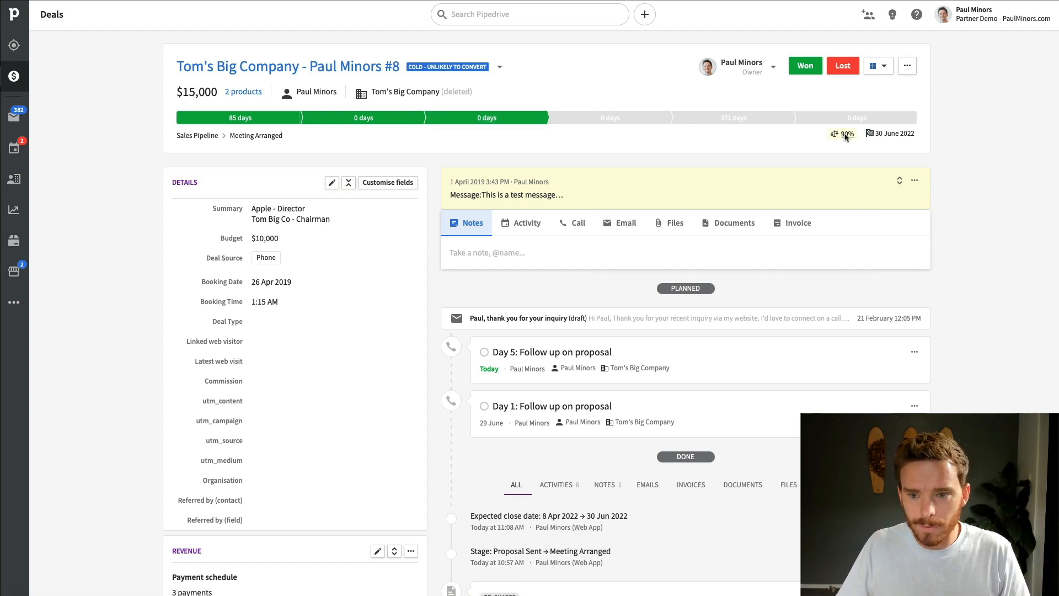
{"action": "left_click", "coordinate": [14, 75]}
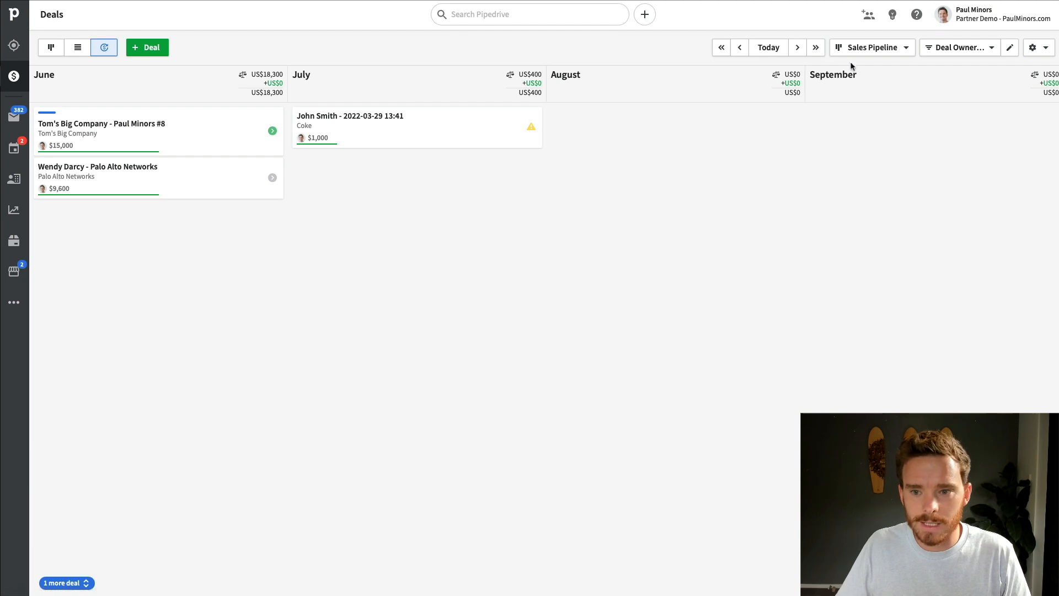
- Check the deal probability setting in the Sales Pipeline editor, leave without saving, and return to the forecast
{"action": "left_click", "coordinate": [51, 47]}
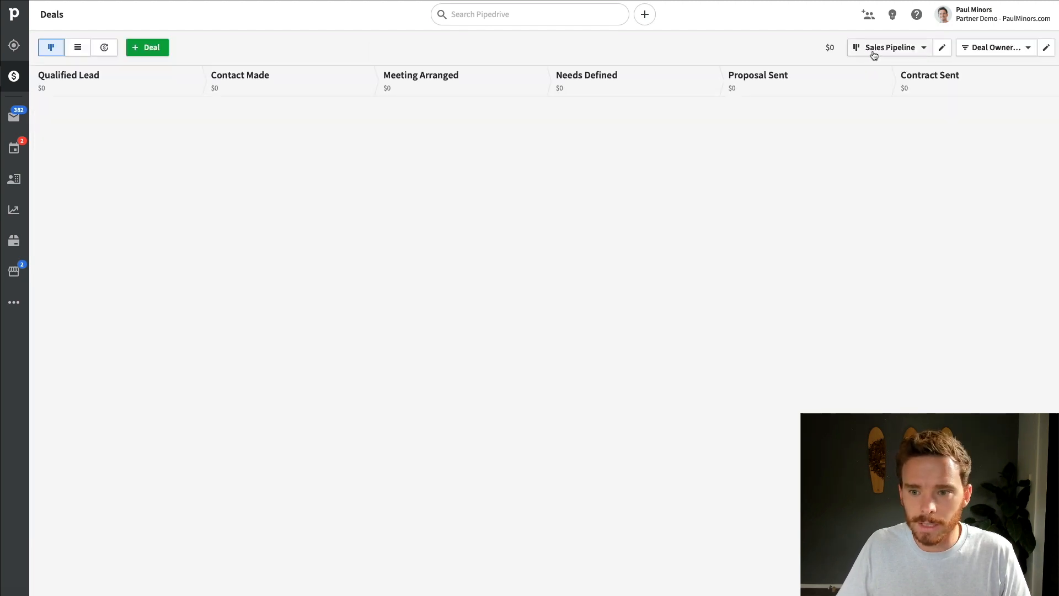
{"action": "left_click", "coordinate": [941, 50]}
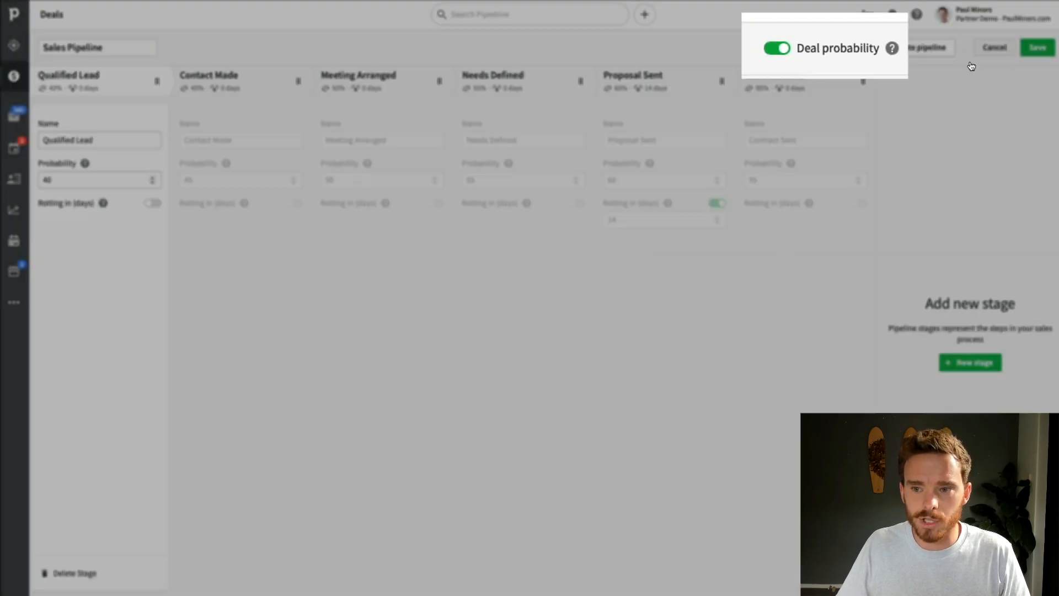
{"action": "left_click", "coordinate": [976, 54]}
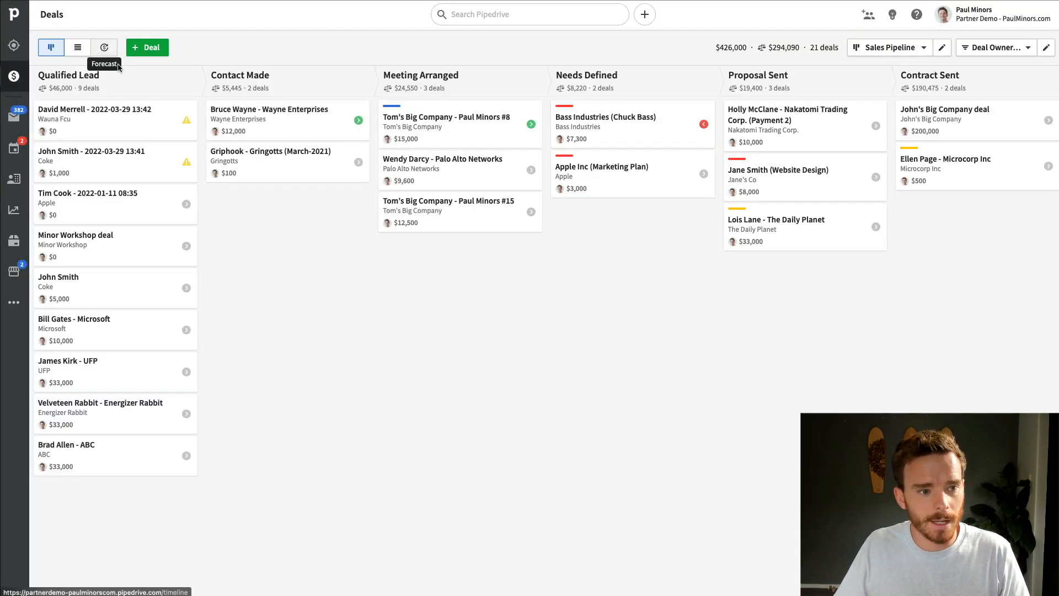
{"action": "left_click", "coordinate": [104, 47]}
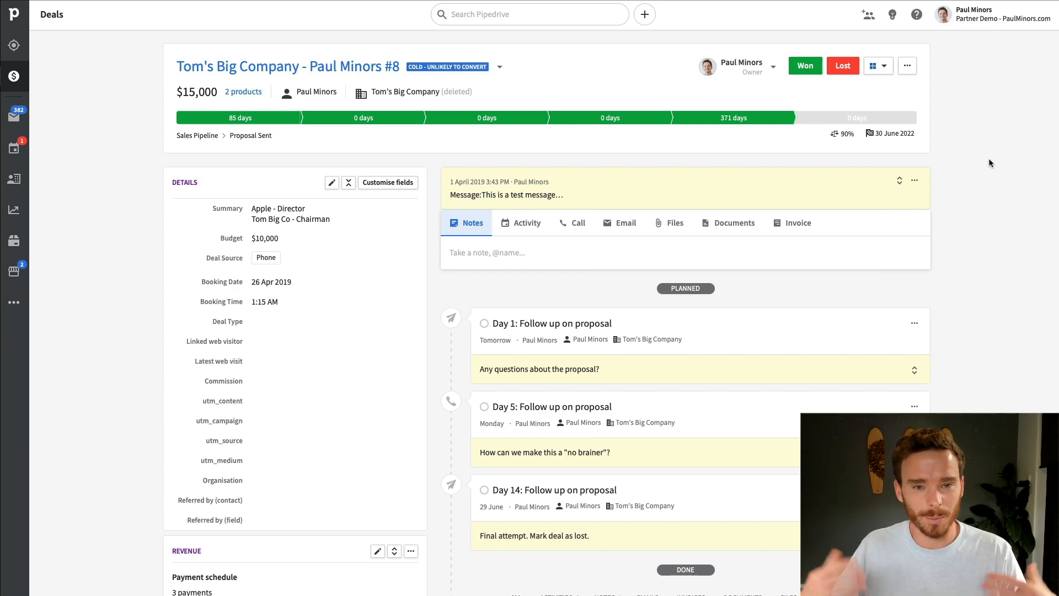
- Examine the sidebar sections of the Tom's Big Company deal, from Details through Revenue, Person, Organisation and Overview to Email BCC
{"action": "scroll", "coordinate": [320, 273], "scroll_direction": "down", "scroll_amount": 3}
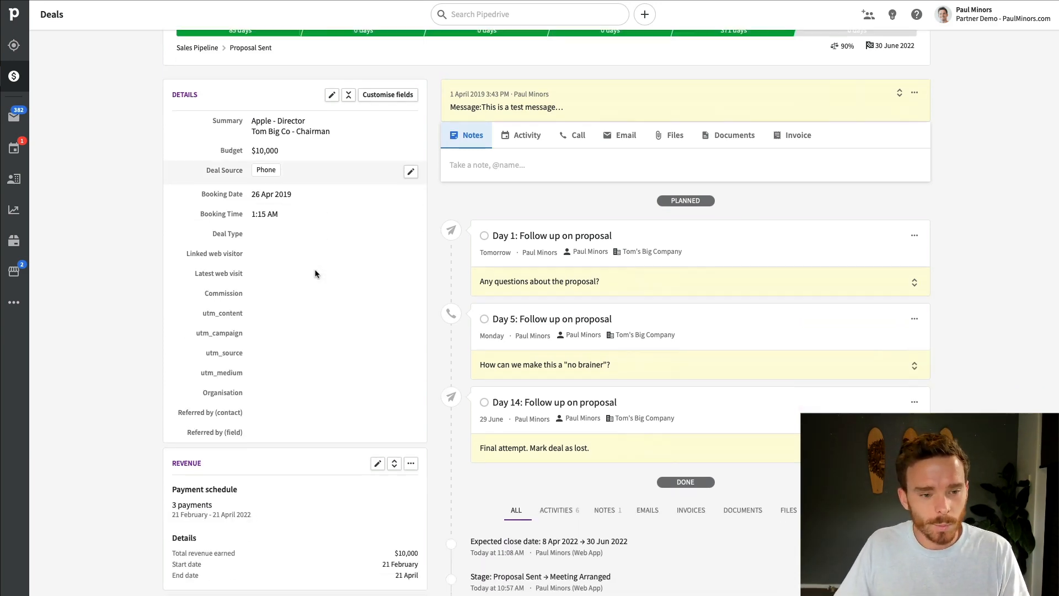
{"action": "scroll", "coordinate": [300, 378], "scroll_direction": "down", "scroll_amount": 10}
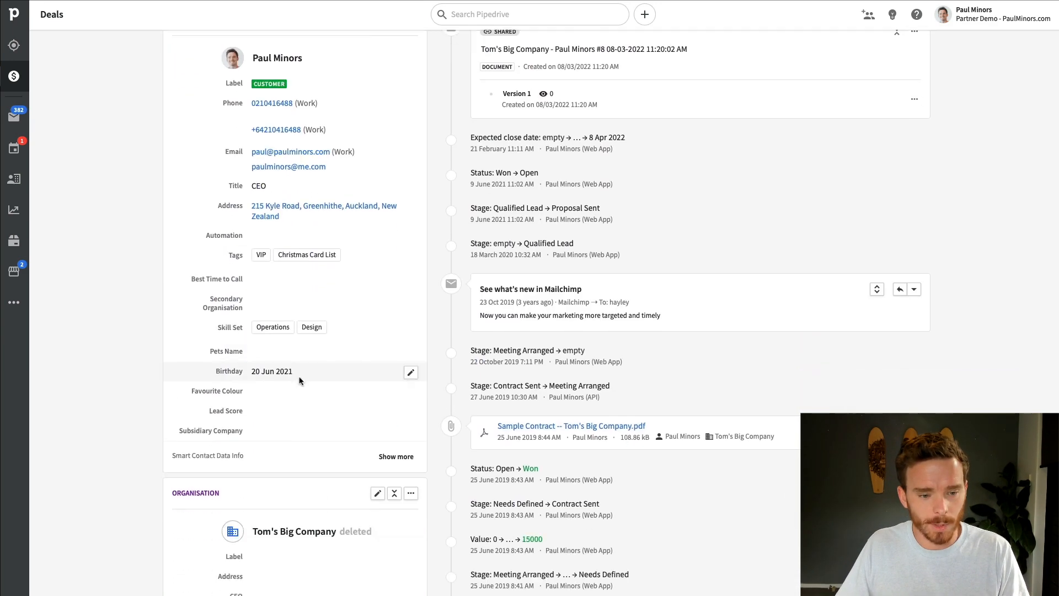
{"action": "scroll", "coordinate": [297, 380], "scroll_direction": "up", "scroll_amount": 10}
{"action": "scroll", "coordinate": [296, 380], "scroll_direction": "up", "scroll_amount": 5}
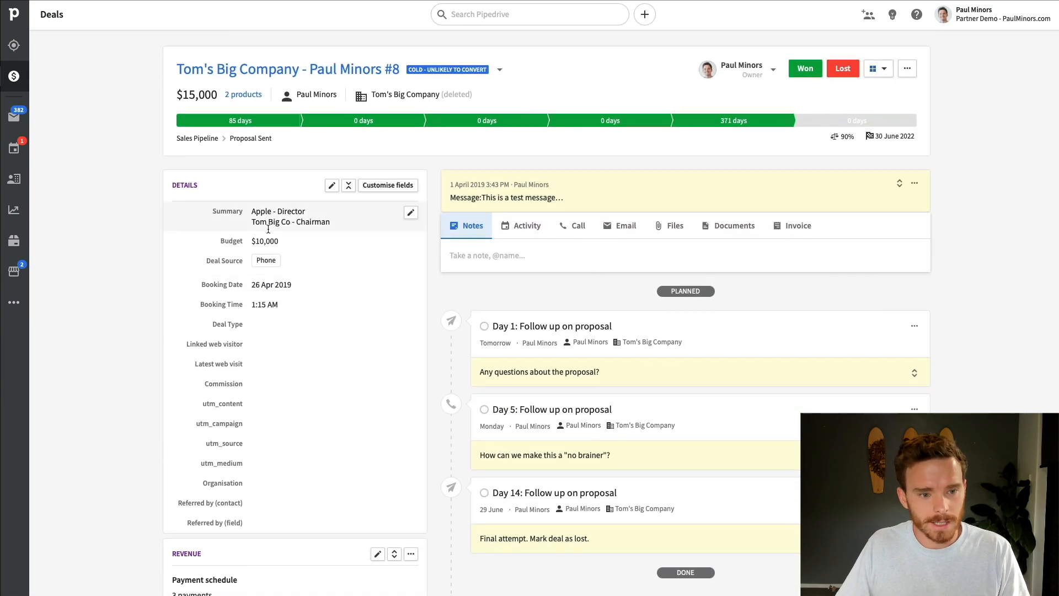
{"action": "scroll", "coordinate": [259, 322], "scroll_direction": "down", "scroll_amount": 11}
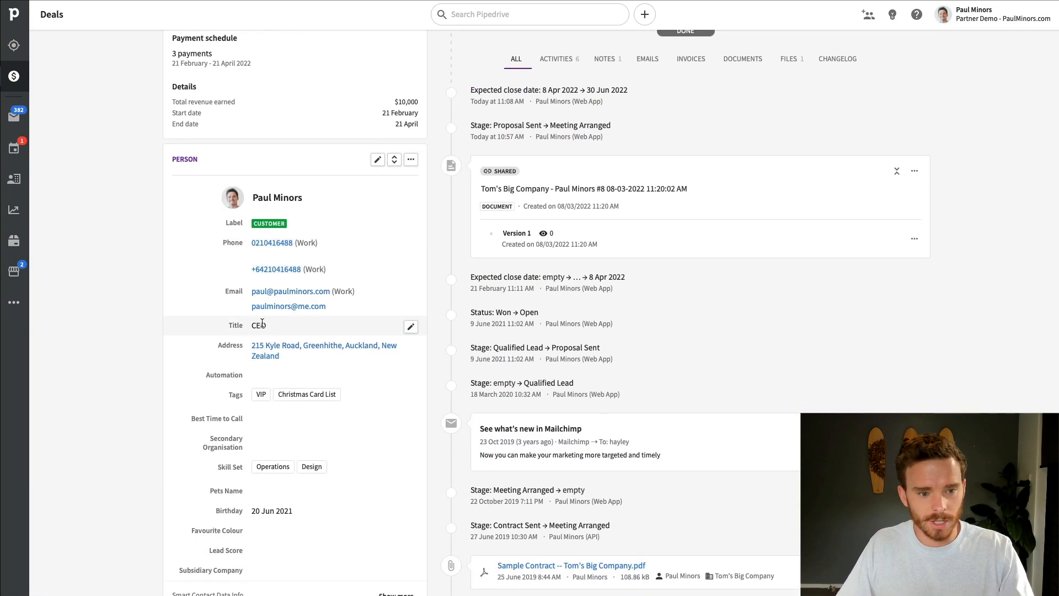
{"action": "scroll", "coordinate": [266, 331], "scroll_direction": "up", "scroll_amount": 1}
{"action": "scroll", "coordinate": [266, 331], "scroll_direction": "up", "scroll_amount": 3}
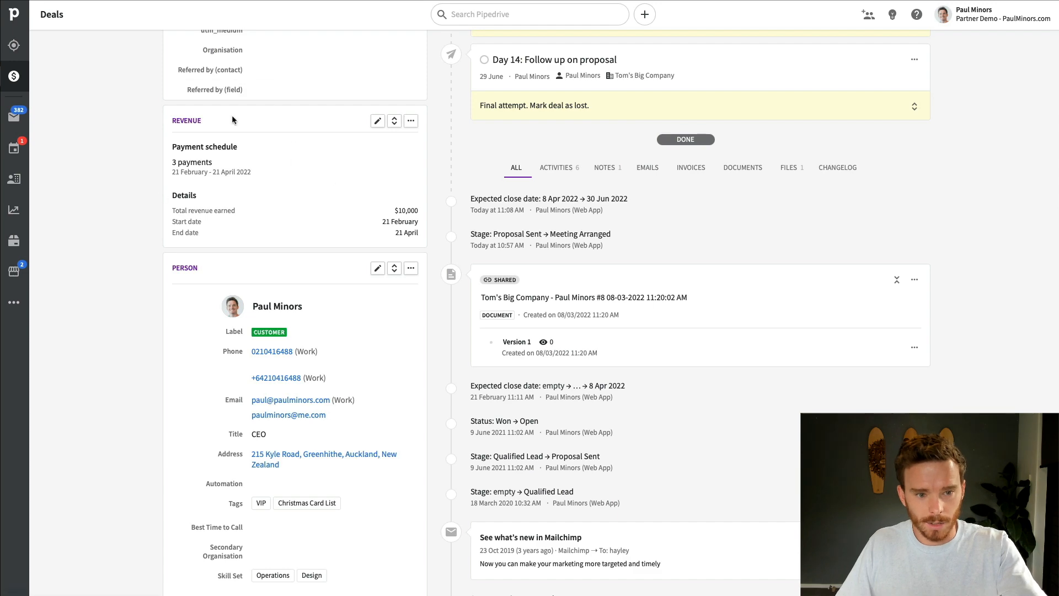
{"action": "scroll", "coordinate": [328, 223], "scroll_direction": "down", "scroll_amount": 15}
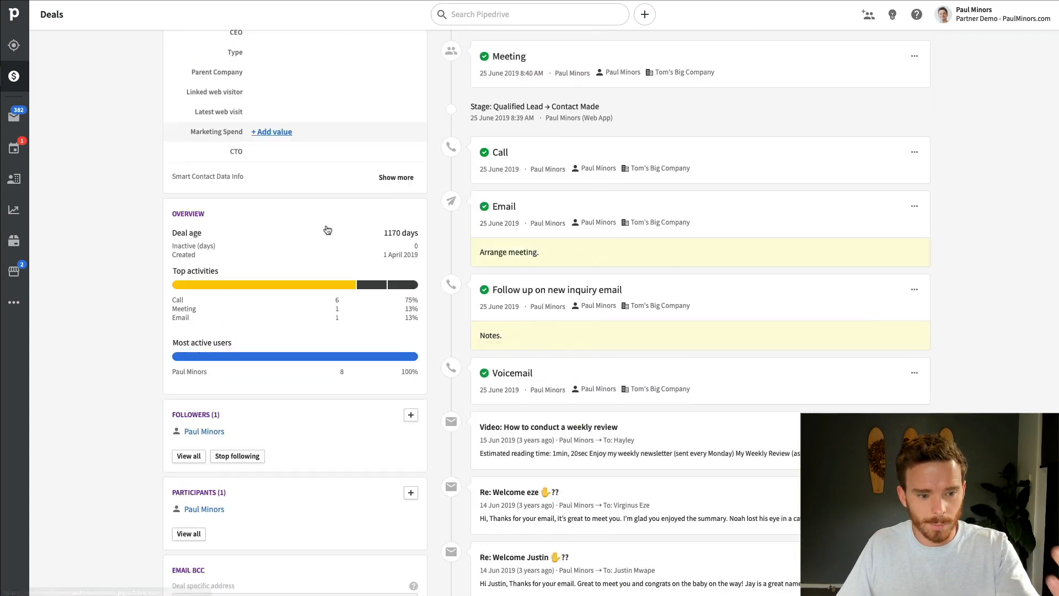
{"action": "scroll", "coordinate": [326, 230], "scroll_direction": "up", "scroll_amount": 2}
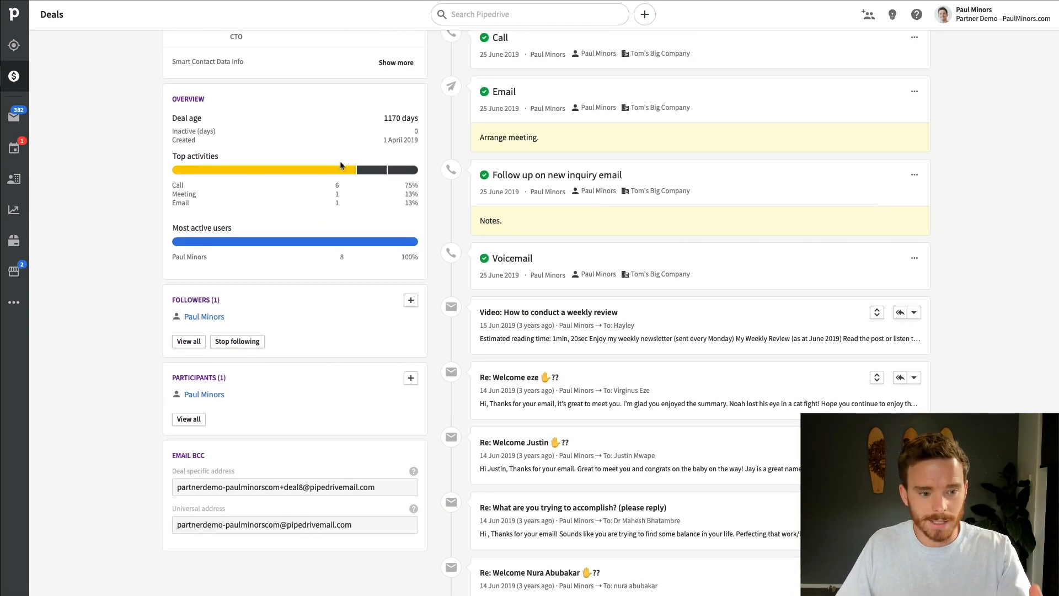
{"action": "scroll", "coordinate": [381, 353], "scroll_direction": "up", "scroll_amount": 15}
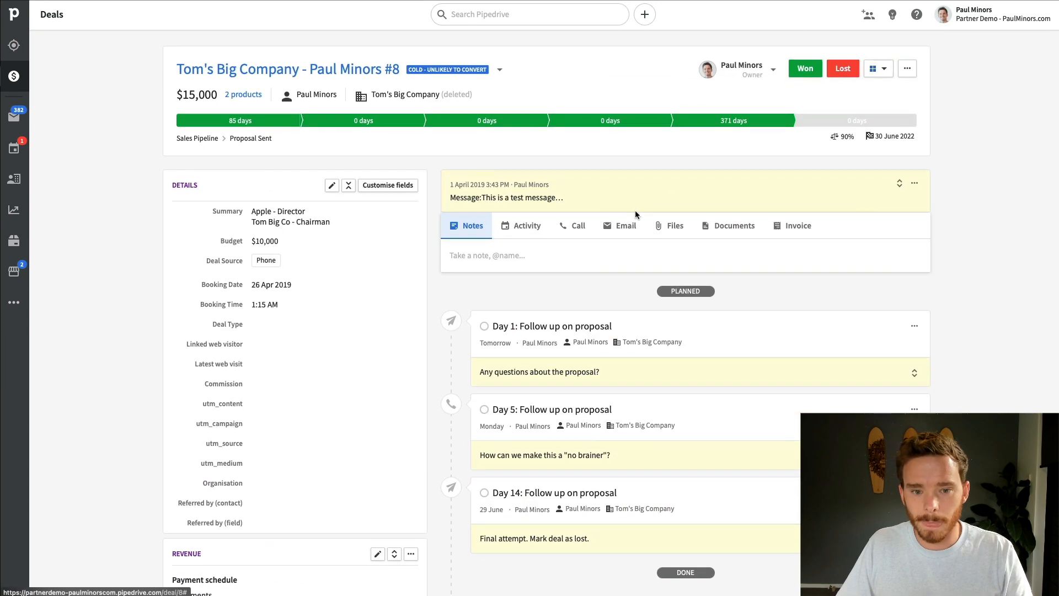
- Open the deal's sidebar section management and hide the Revenue section
{"action": "left_click", "coordinate": [907, 66]}
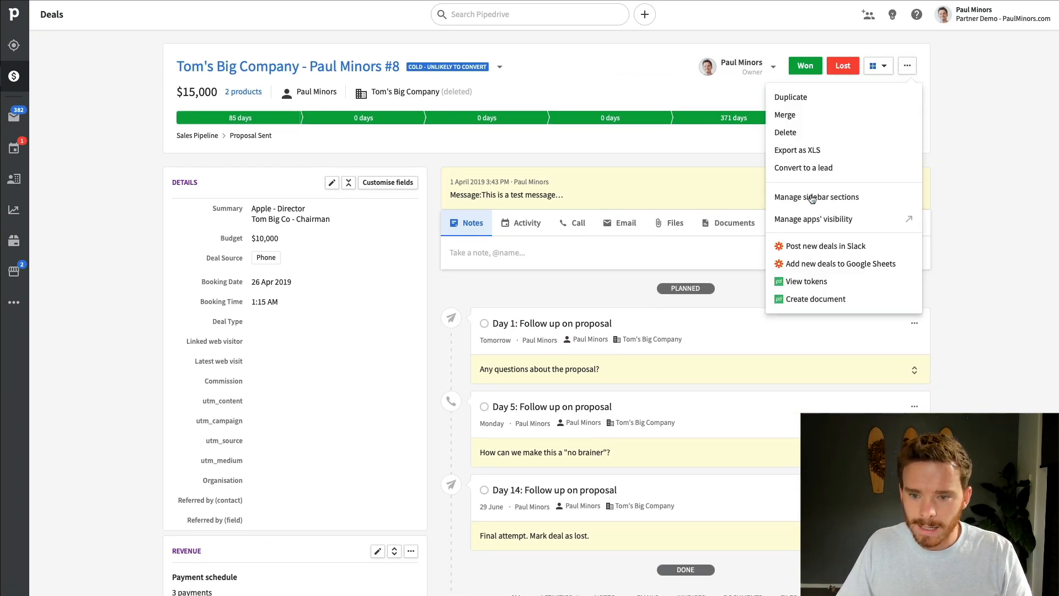
{"action": "left_click", "coordinate": [829, 202]}
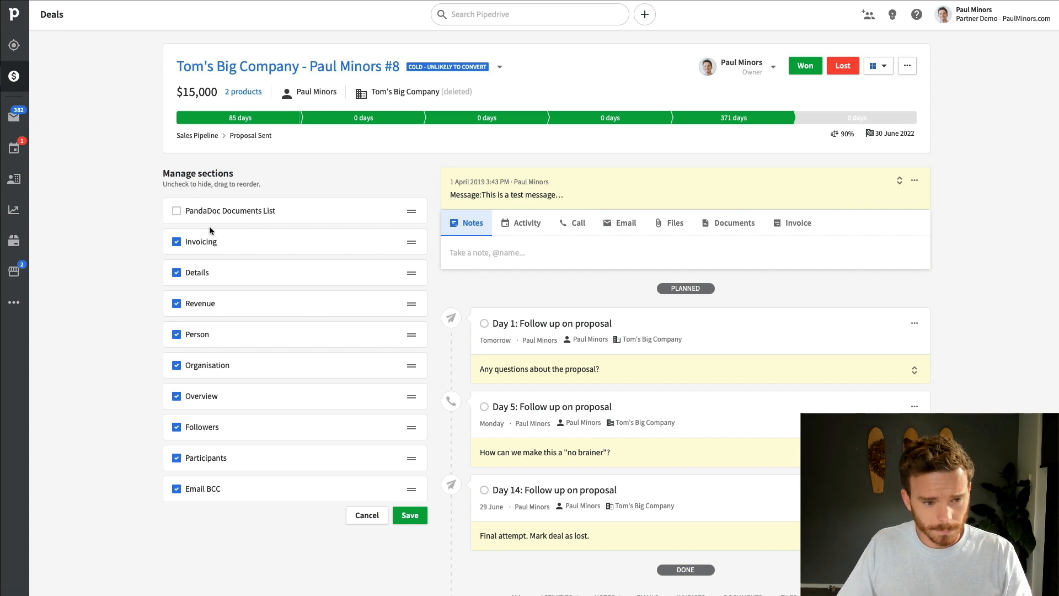
{"action": "left_click", "coordinate": [177, 303]}
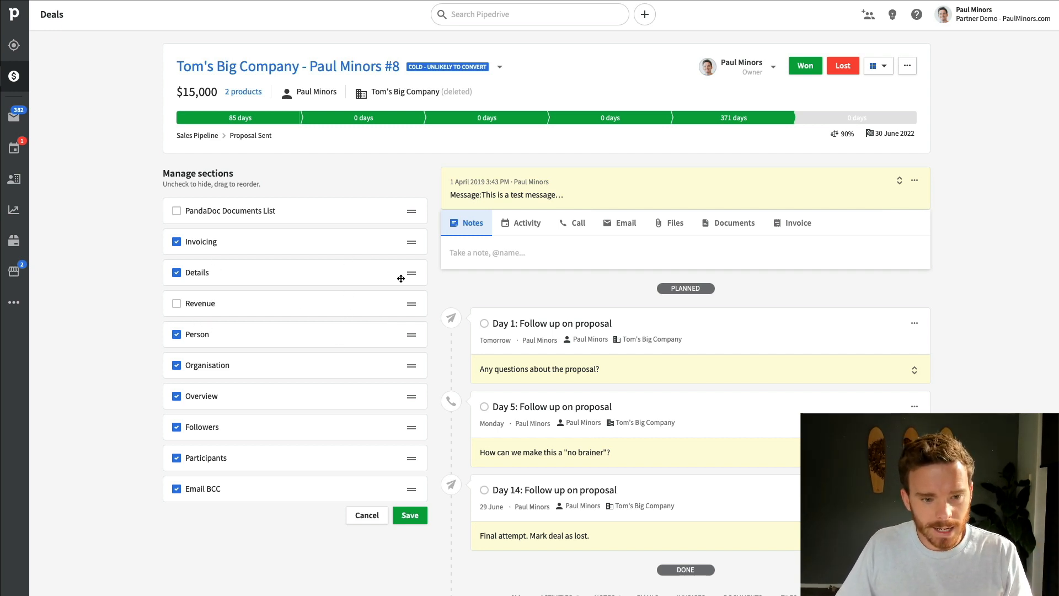
- Move the Details section above Invoicing and Person directly below Details, save the layout, and review the sidebar
{"action": "left_click_drag", "start_coordinate": [411, 275], "coordinate": [401, 240]}
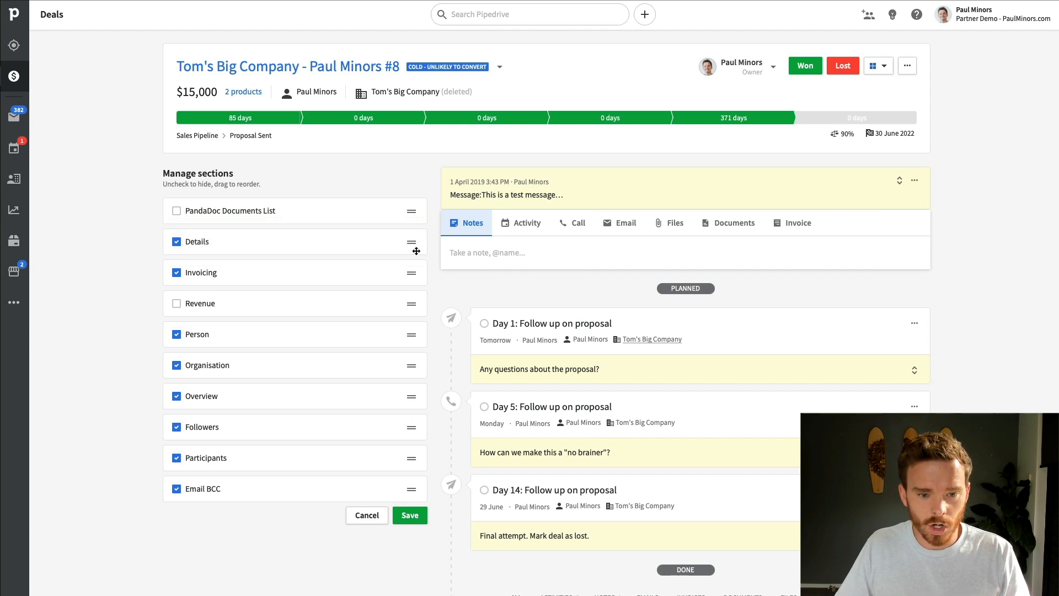
{"action": "left_click_drag", "start_coordinate": [414, 335], "coordinate": [412, 274]}
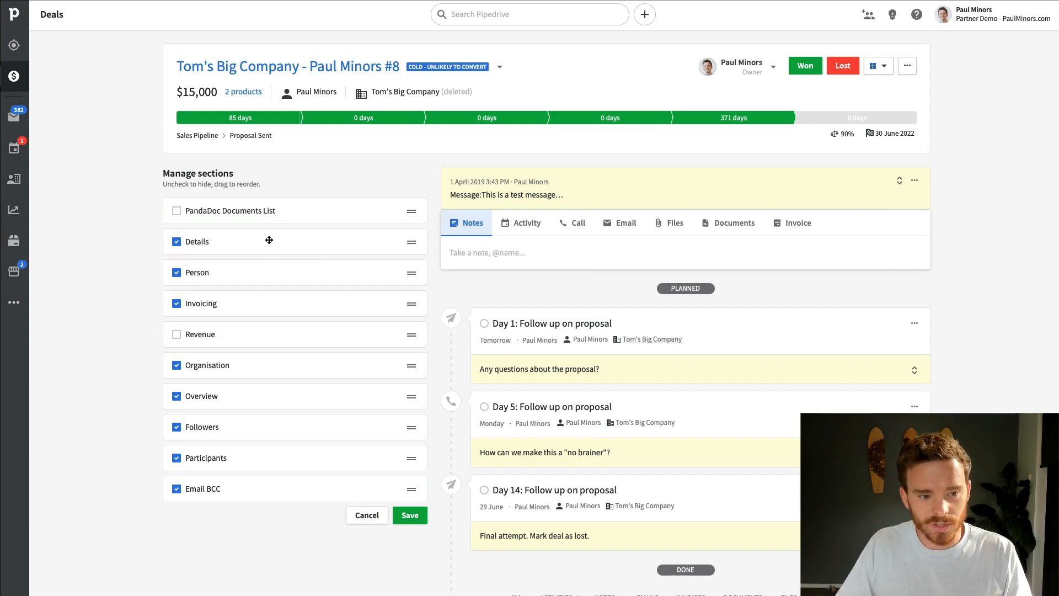
{"action": "left_click", "coordinate": [410, 516]}
{"action": "scroll", "coordinate": [313, 368], "scroll_direction": "down", "scroll_amount": 1}
{"action": "scroll", "coordinate": [313, 368], "scroll_direction": "down", "scroll_amount": 10}
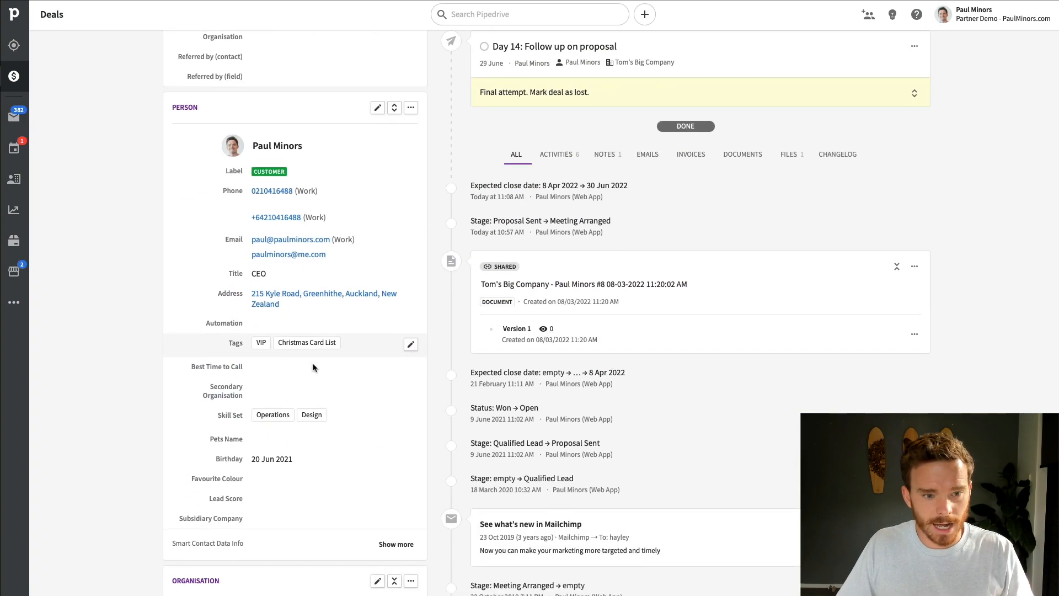
{"action": "scroll", "coordinate": [305, 351], "scroll_direction": "down", "scroll_amount": 10}
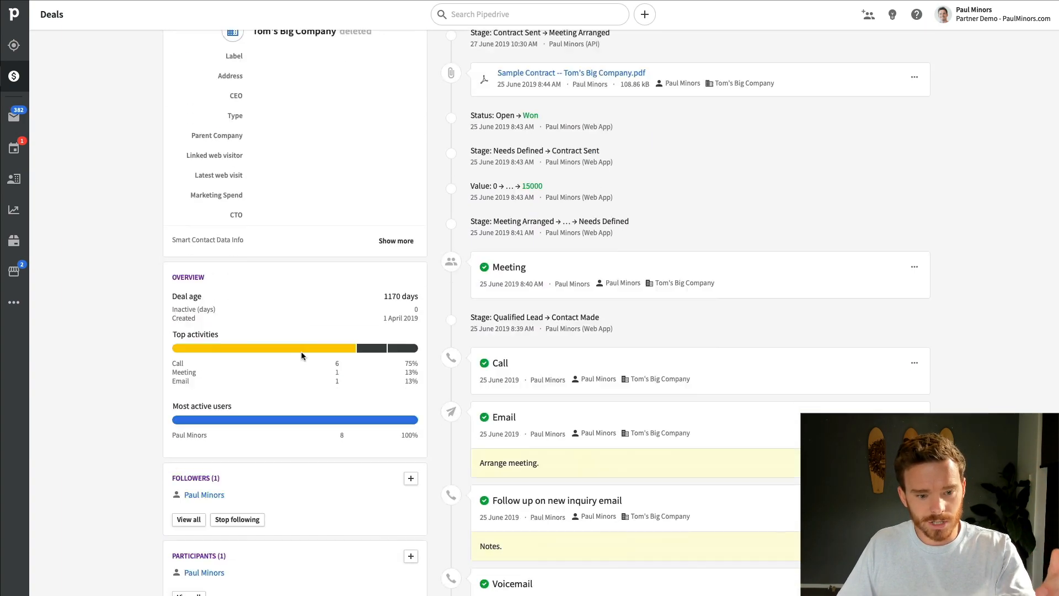
{"action": "scroll", "coordinate": [302, 360], "scroll_direction": "up", "scroll_amount": 20}
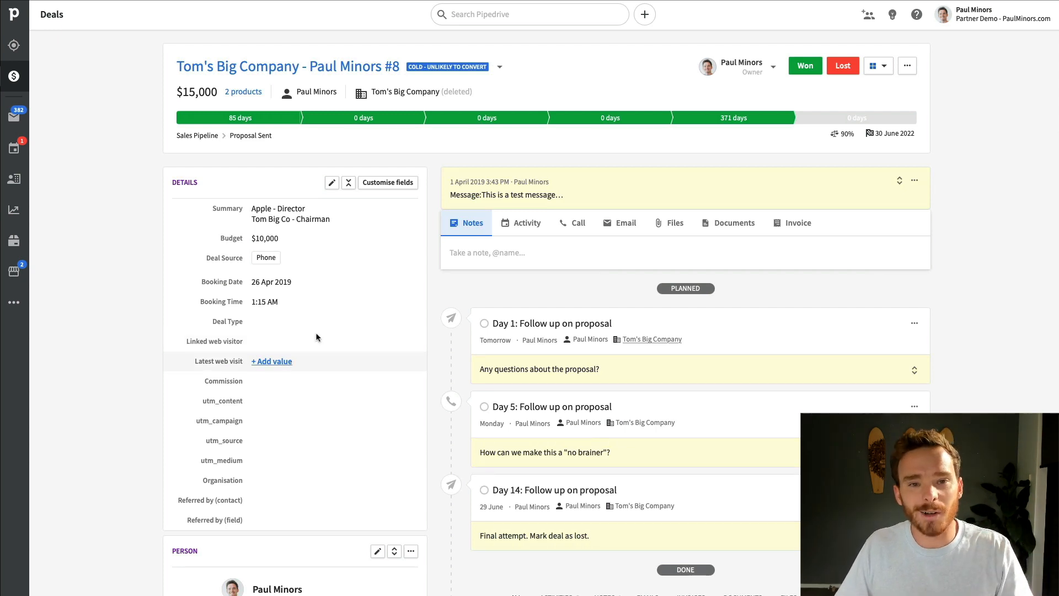
{"action": "left_click", "coordinate": [902, 71]}
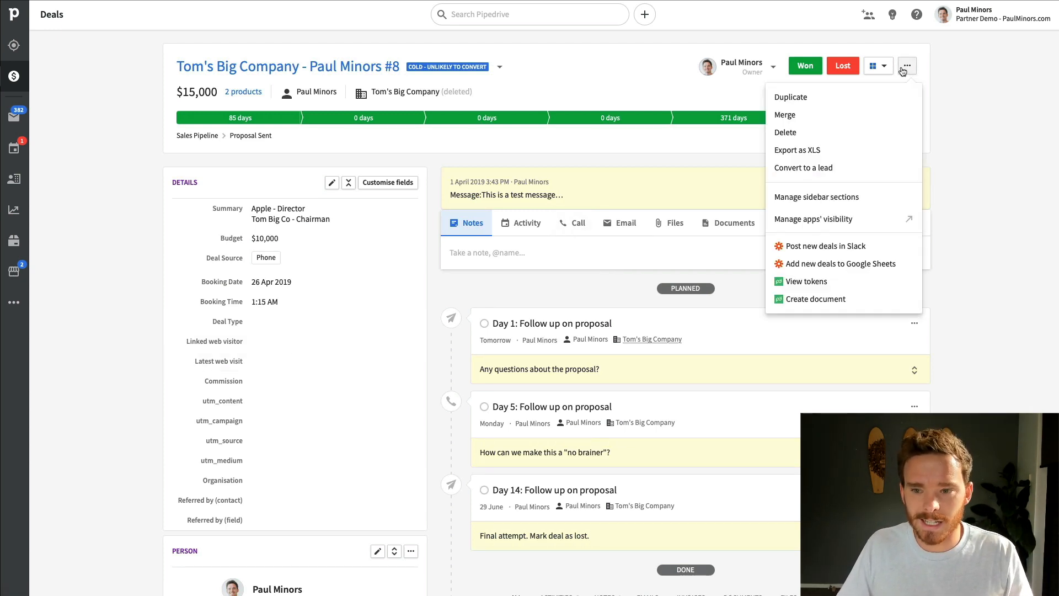
{"action": "left_click", "coordinate": [152, 273]}
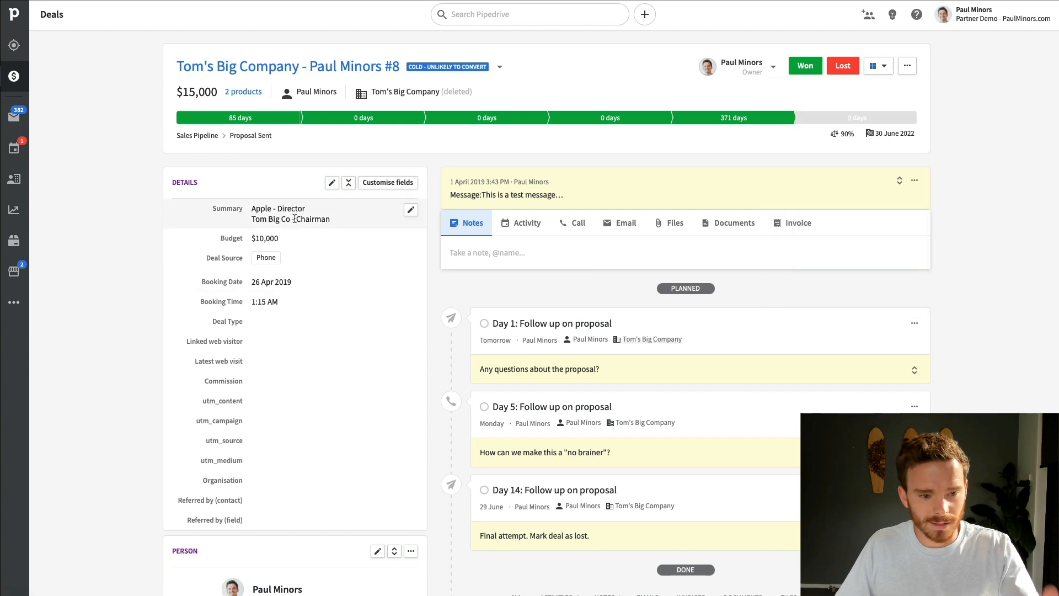
{"action": "scroll", "coordinate": [295, 223], "scroll_direction": "down", "scroll_amount": 3}
{"action": "scroll", "coordinate": [295, 224], "scroll_direction": "up", "scroll_amount": 3}
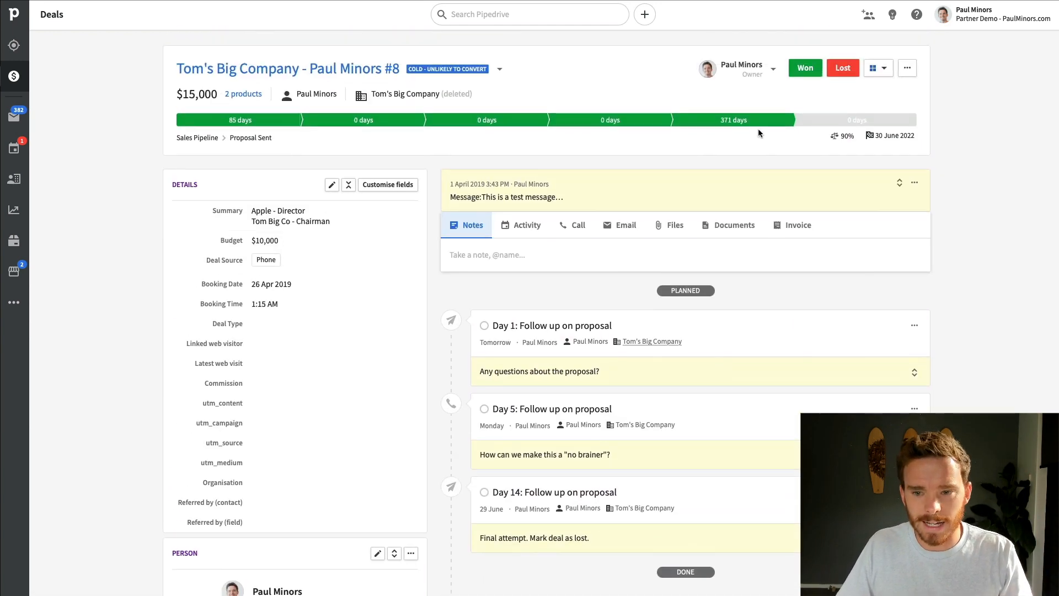
{"action": "left_click", "coordinate": [911, 68]}
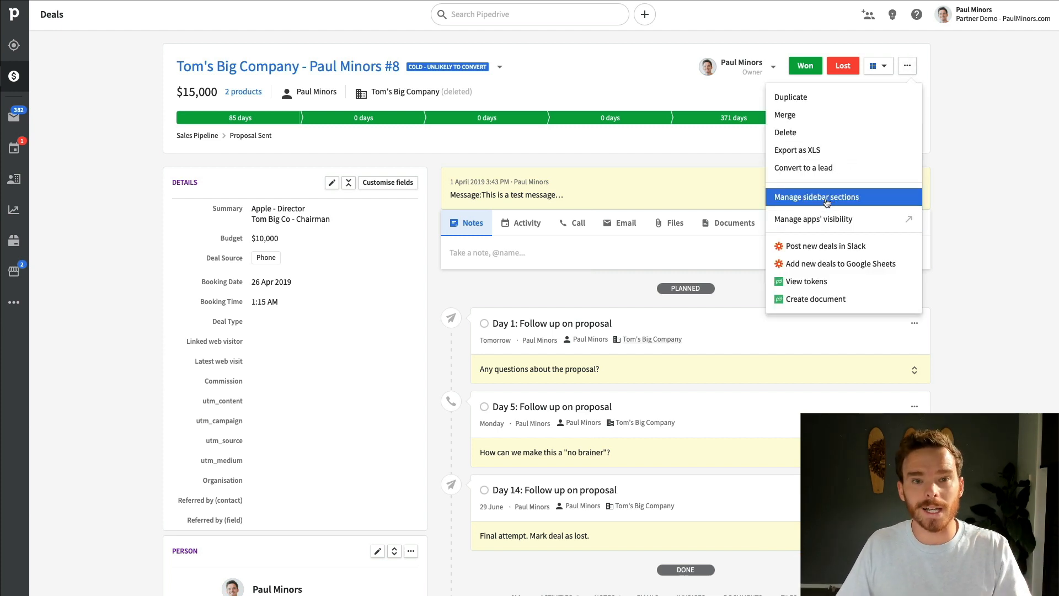
{"action": "left_click", "coordinate": [955, 171]}
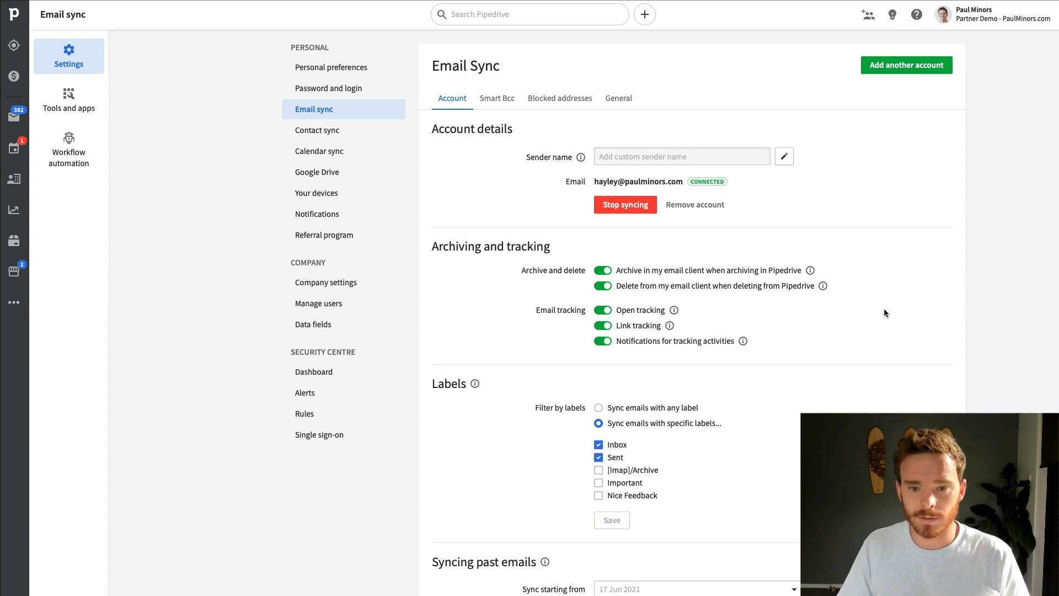
- Show the Smart Bcc settings of Email Sync and examine the accepted sender addresses and the field for adding one
{"action": "left_click", "coordinate": [497, 99]}
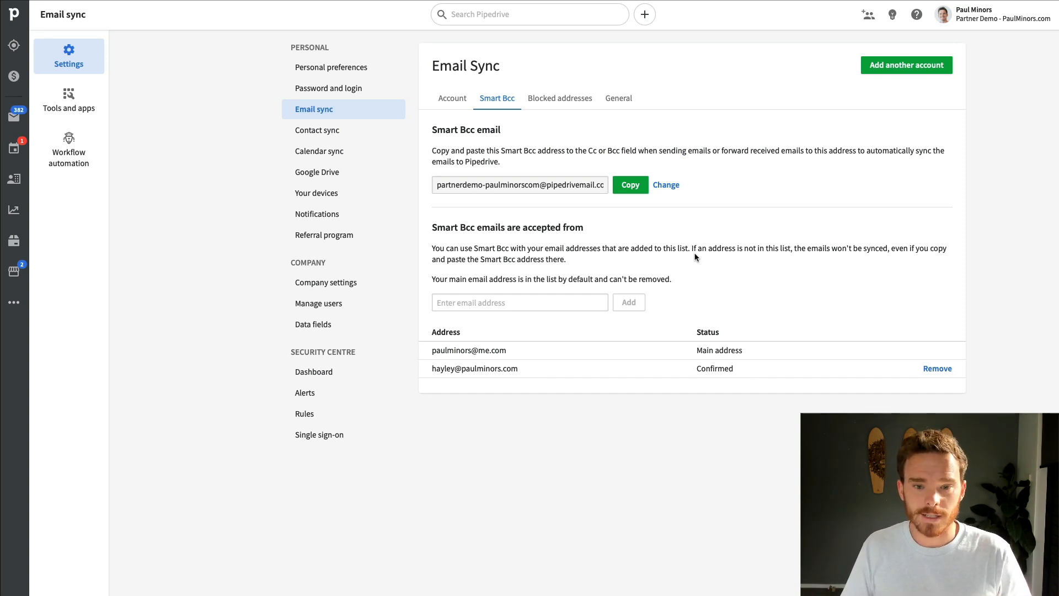
{"action": "left_click_drag", "start_coordinate": [510, 352], "coordinate": [415, 352]}
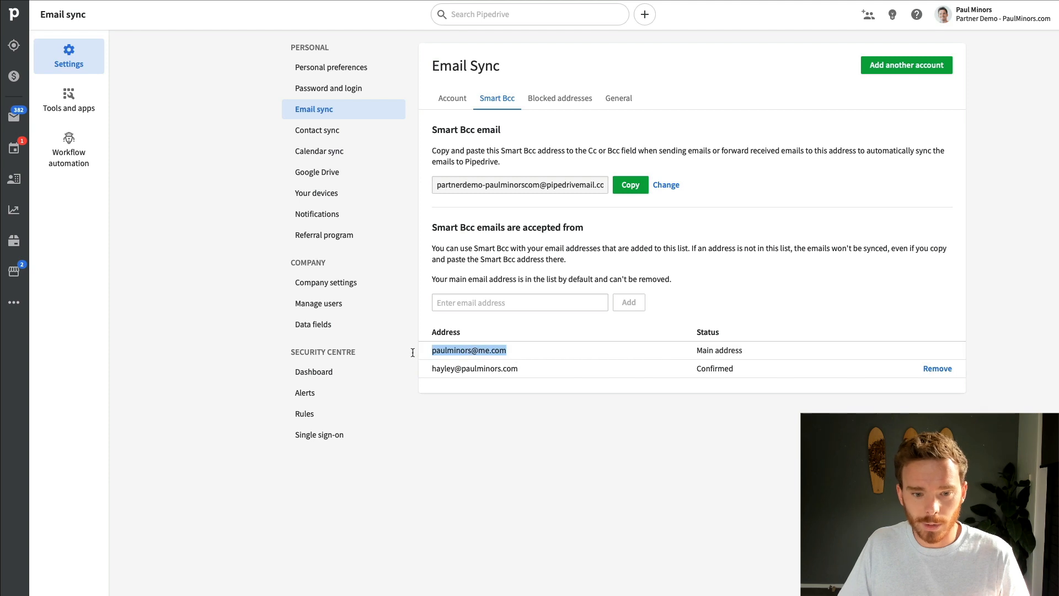
{"action": "left_click", "coordinate": [491, 400]}
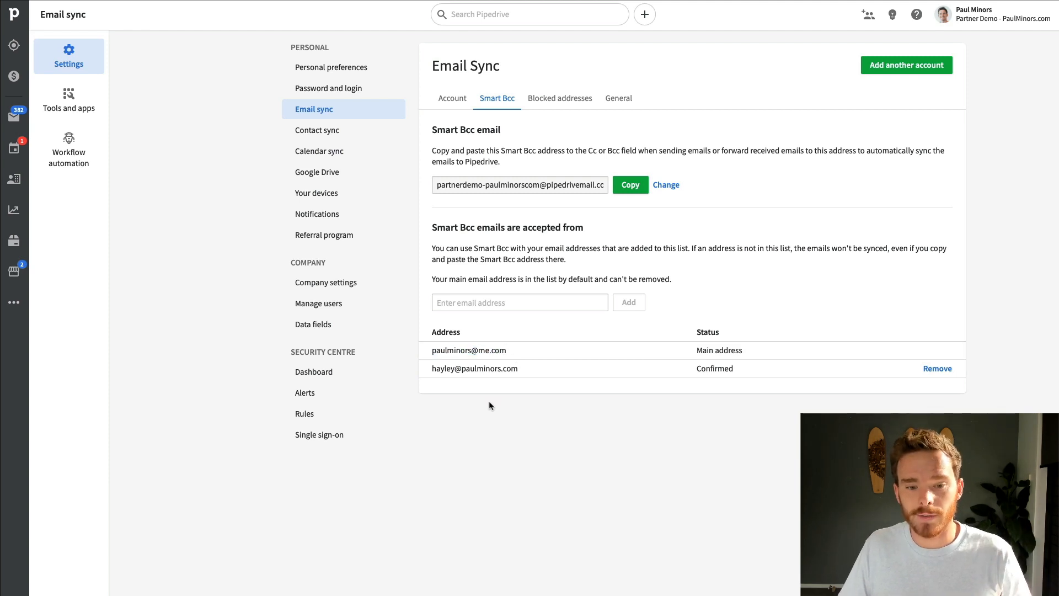
{"action": "left_click", "coordinate": [504, 303]}
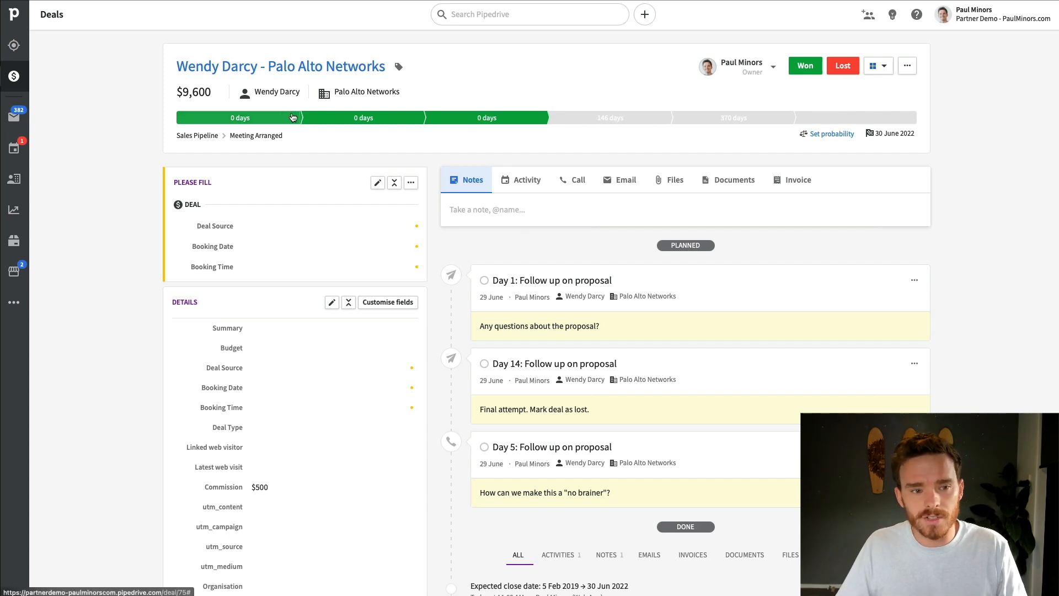
- Set the Palo Alto Networks deal's value to 10,000 US dollars and save it
{"action": "left_click", "coordinate": [205, 95]}
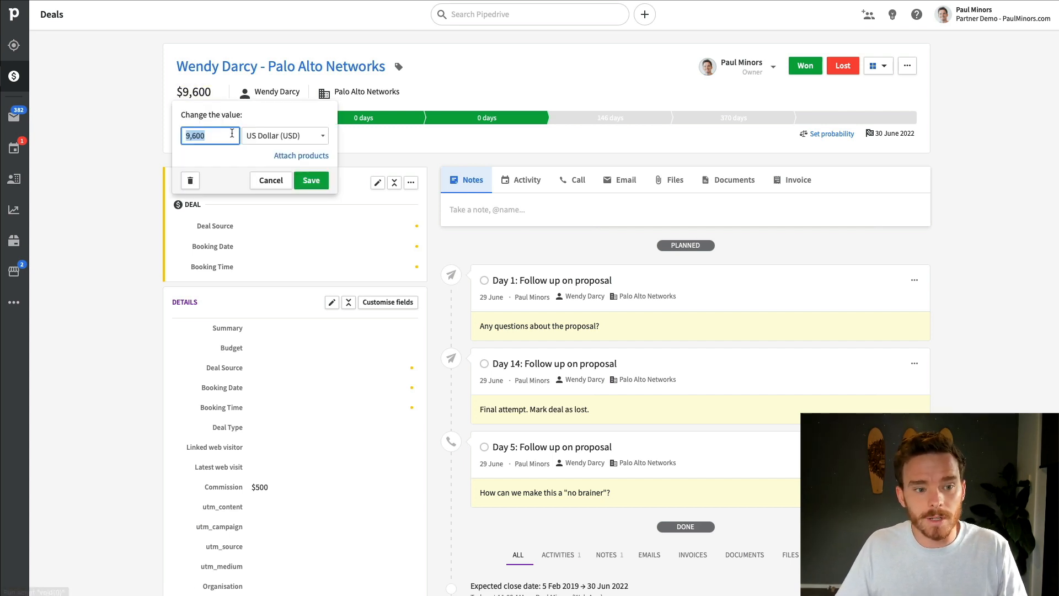
{"action": "type", "text": "10000"}
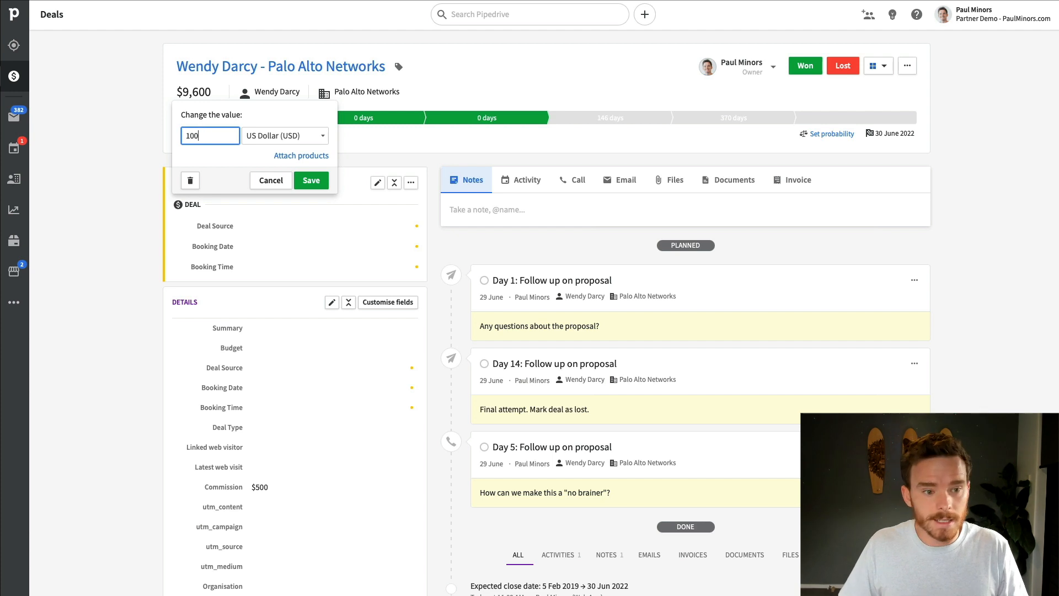
{"action": "left_click", "coordinate": [312, 181]}
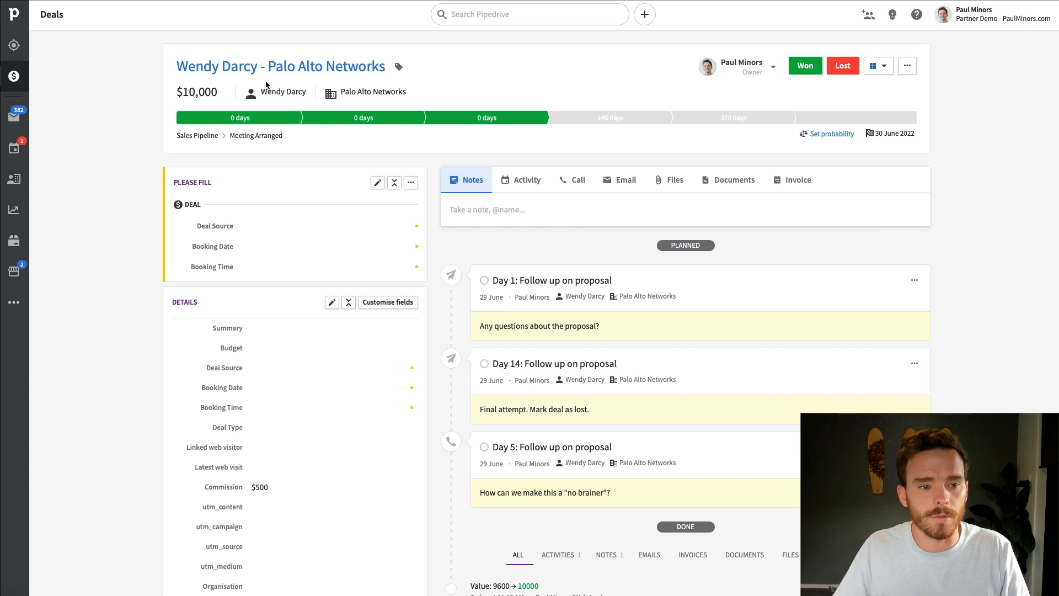
- Show the Products tool settings and examine the main product option, Price variations and Product durations
{"action": "left_click", "coordinate": [971, 15]}
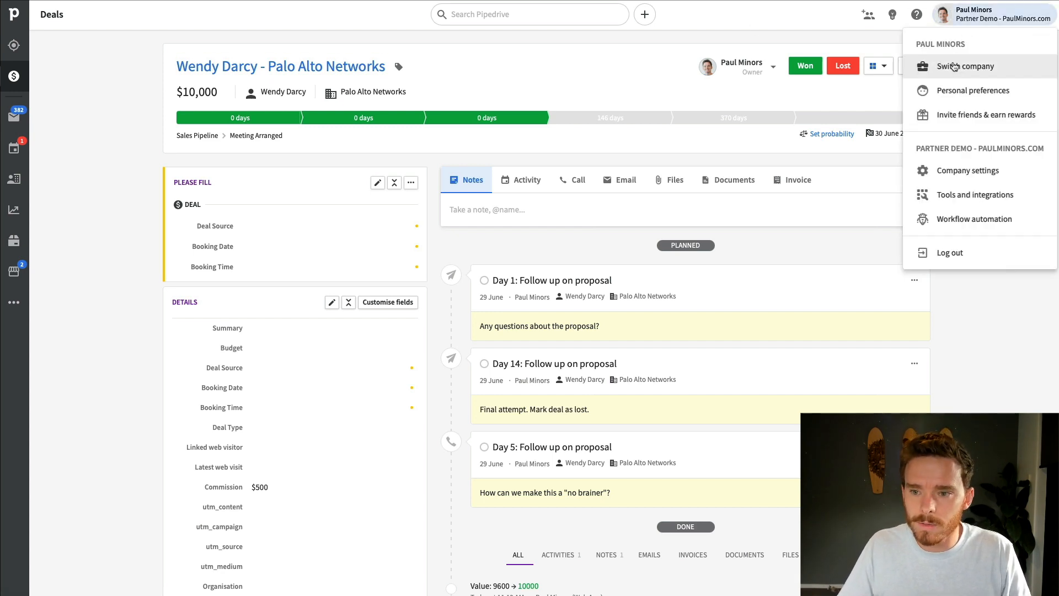
{"action": "left_click", "coordinate": [951, 200]}
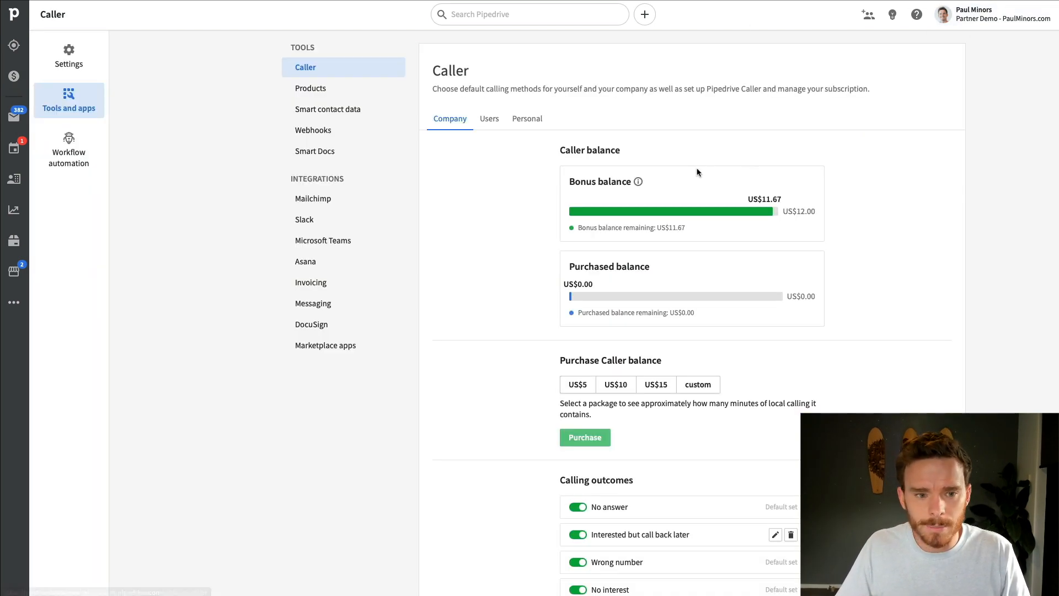
{"action": "left_click", "coordinate": [320, 88]}
{"action": "left_click", "coordinate": [434, 68]}
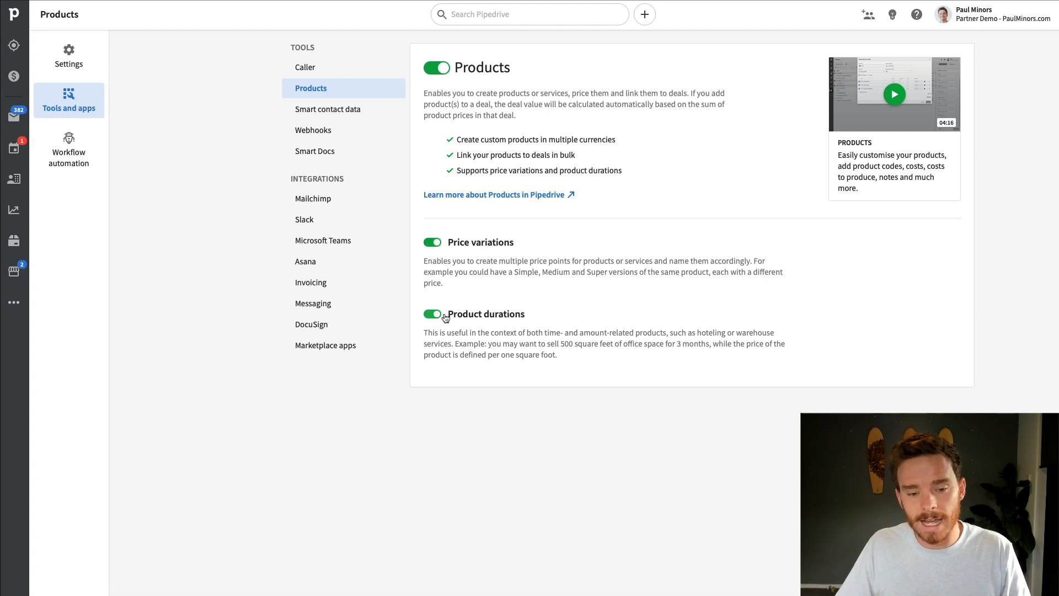
- Open the SEO product from the product list and examine the prices of its Audit, Keyword Research and Link Building variations
{"action": "left_click", "coordinate": [20, 248]}
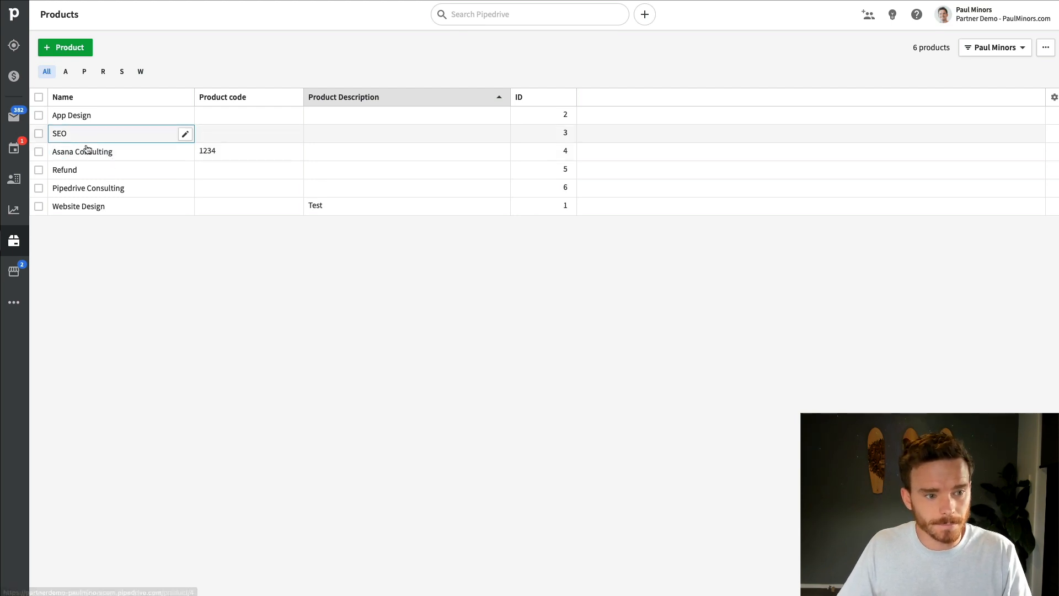
{"action": "left_click", "coordinate": [60, 134]}
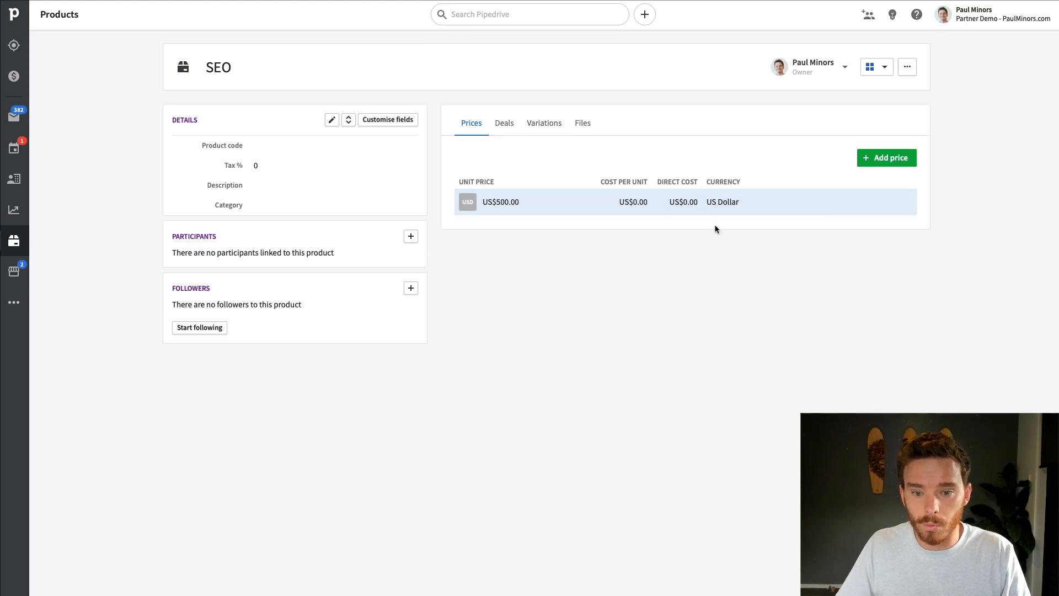
{"action": "left_click", "coordinate": [549, 128]}
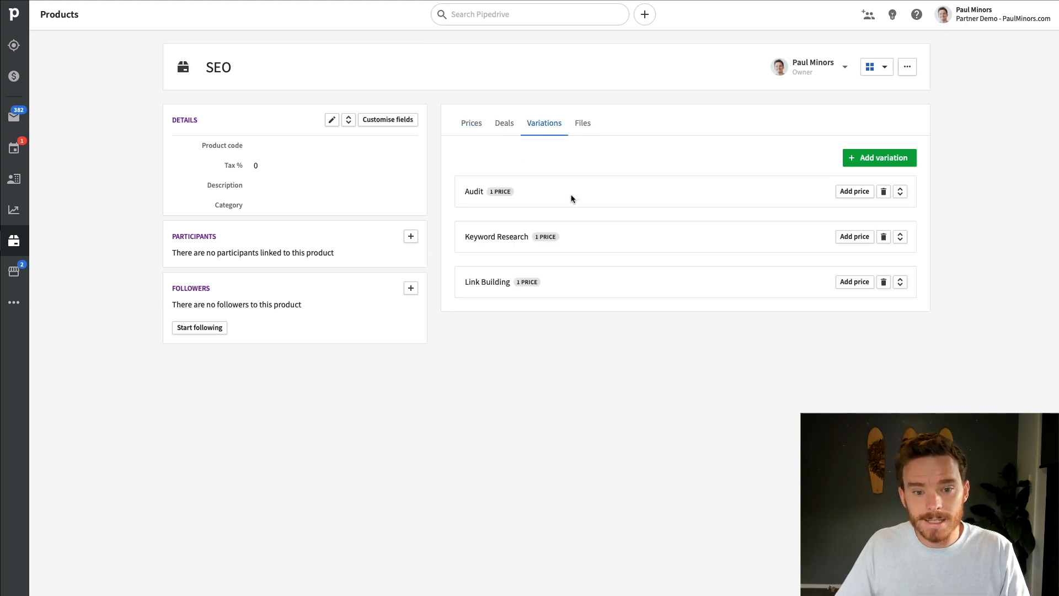
{"action": "left_click", "coordinate": [900, 193]}
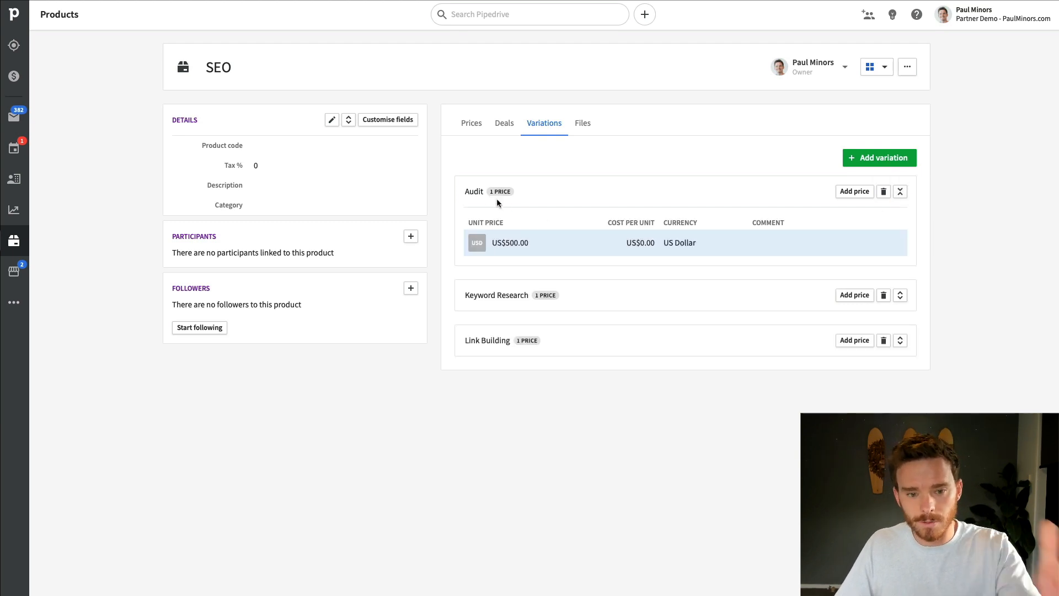
{"action": "left_click", "coordinate": [900, 295]}
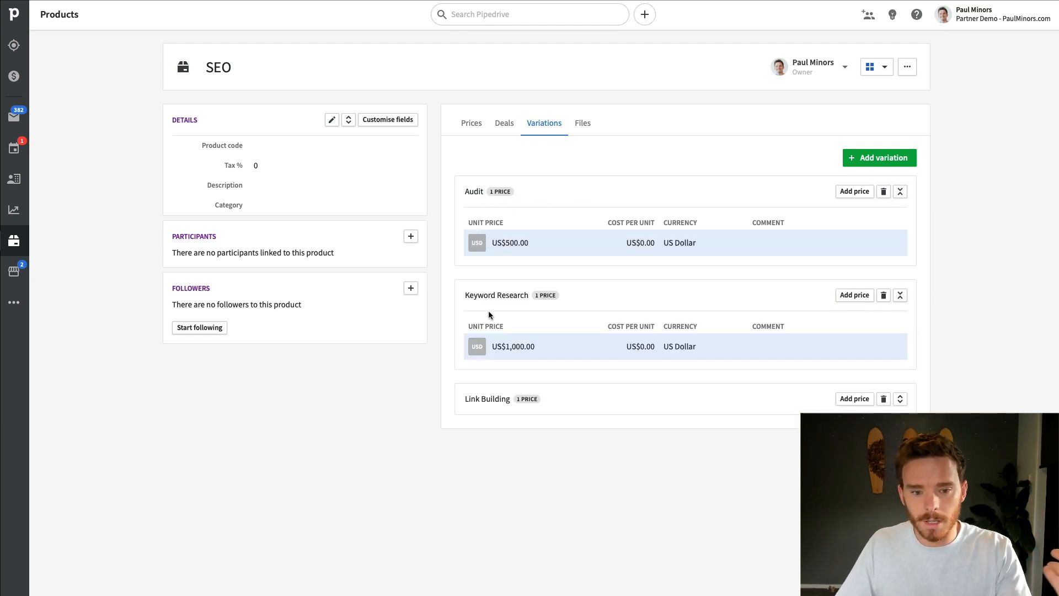
{"action": "left_click", "coordinate": [900, 399]}
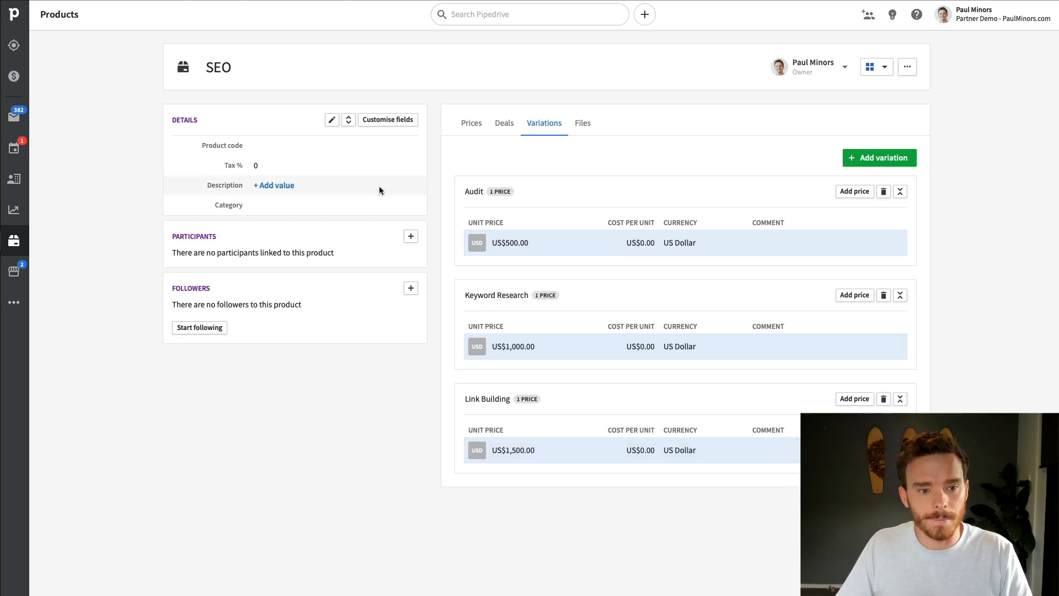
- Add the SEO product with the Link Building variation to the Palo Alto Networks deal in the Meeting Arranged stage
{"action": "left_click", "coordinate": [14, 76]}
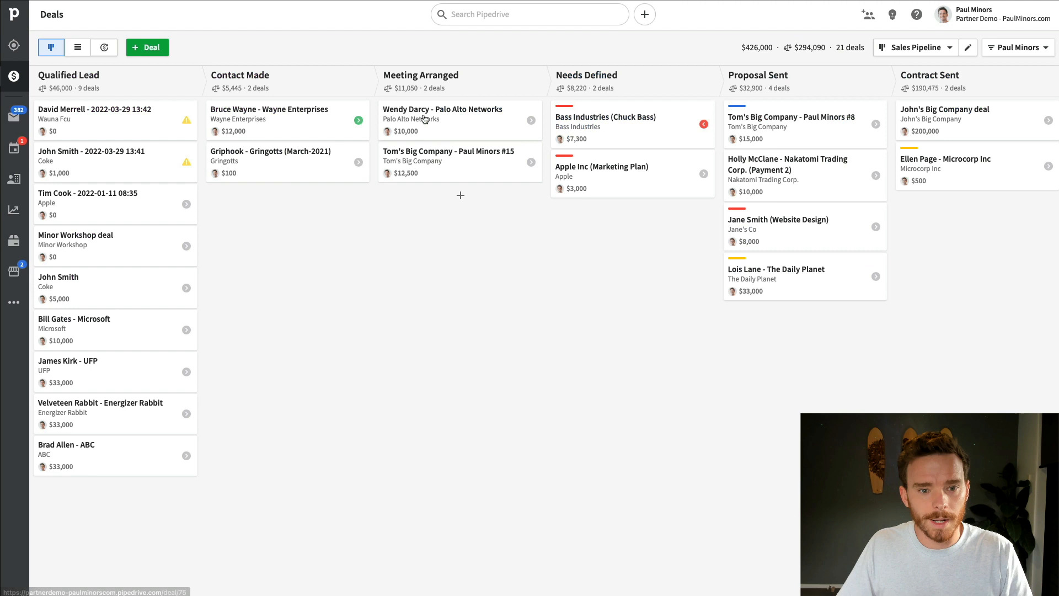
{"action": "left_click", "coordinate": [477, 122]}
{"action": "left_click", "coordinate": [286, 95]}
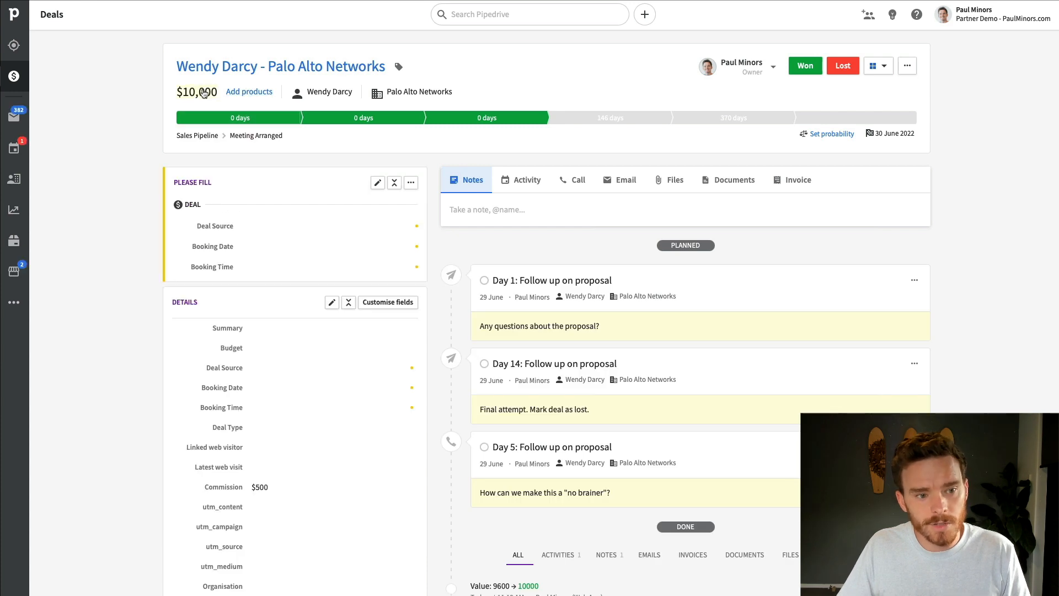
{"action": "left_click", "coordinate": [262, 95]}
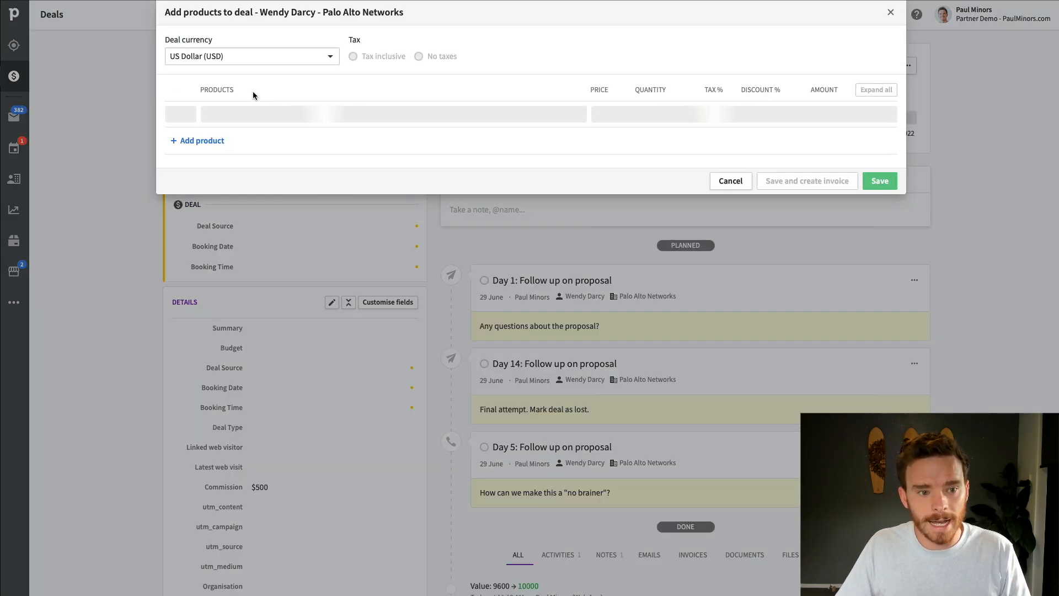
{"action": "type", "text": "se"}
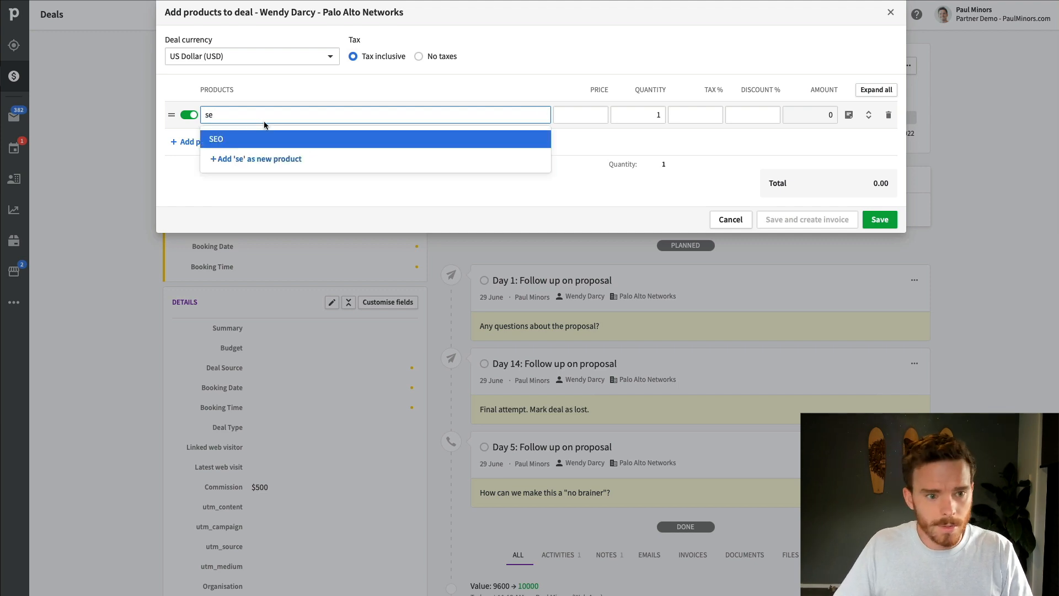
{"action": "left_click", "coordinate": [270, 137]}
{"action": "left_click", "coordinate": [268, 147]}
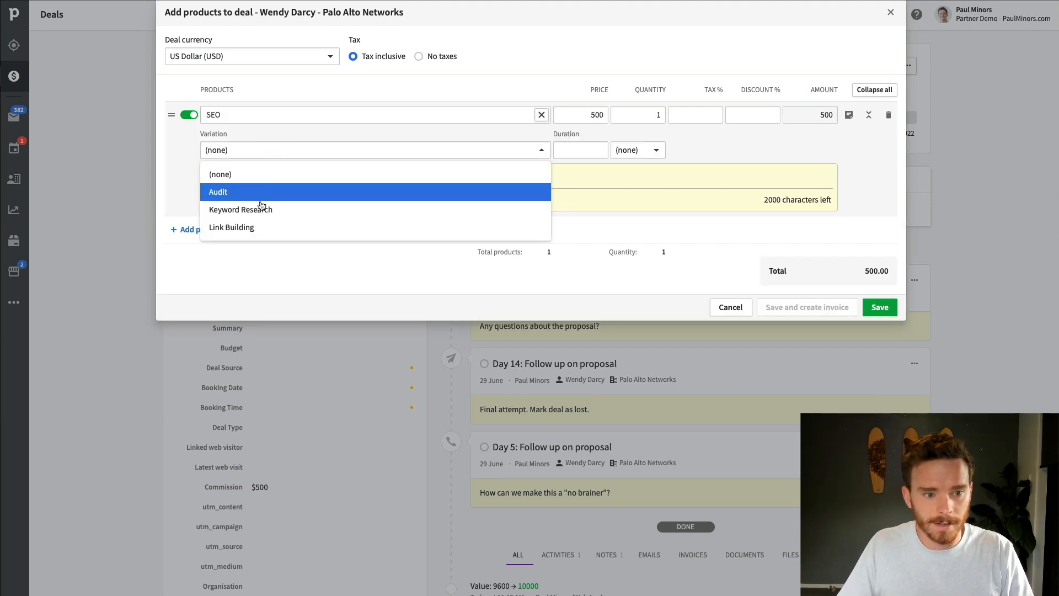
{"action": "left_click", "coordinate": [267, 229]}
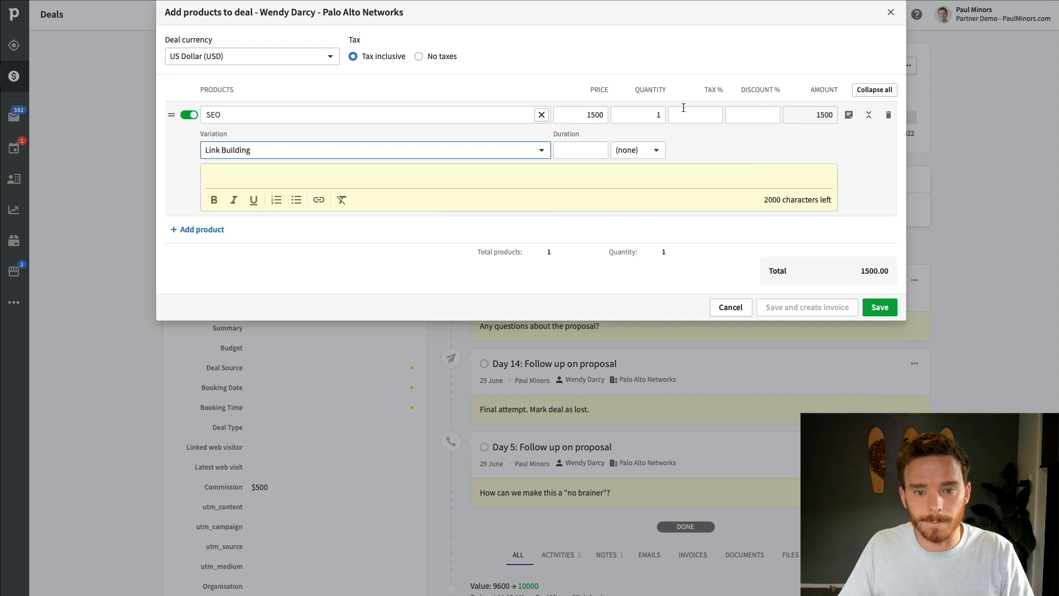
- Set the SEO product's price to 2500 for this deal and look over its tax, discount and duration fields
{"action": "left_click", "coordinate": [595, 114]}
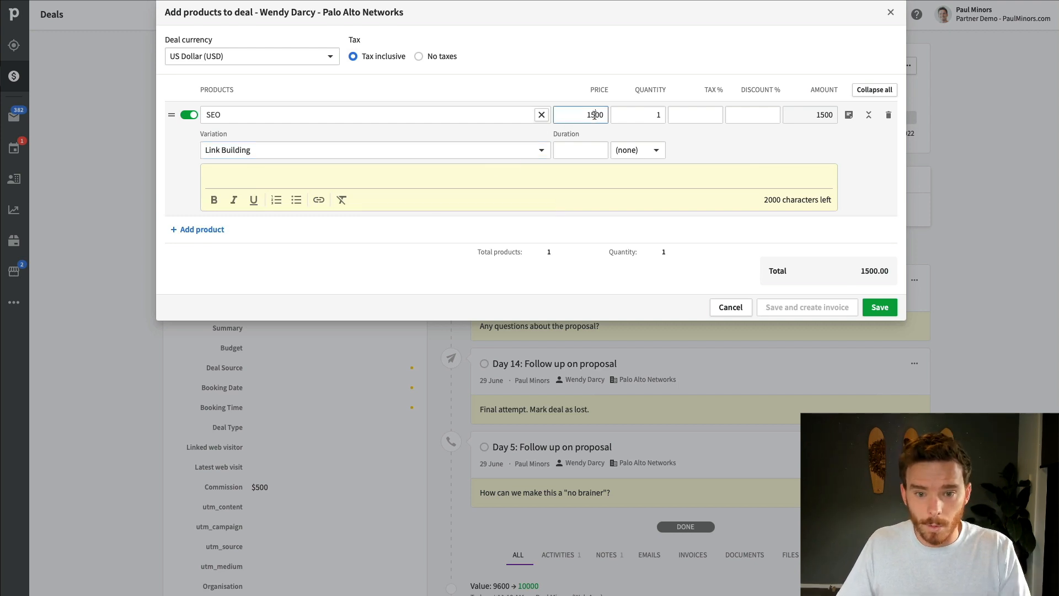
{"action": "double_click", "coordinate": [596, 114]}
{"action": "type", "text": "2500"}
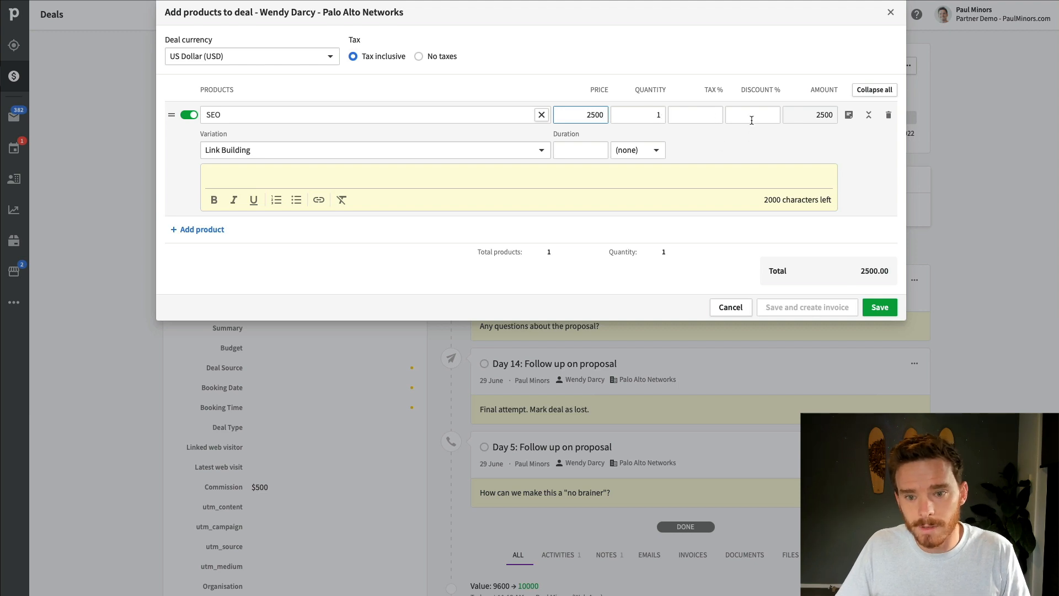
{"action": "left_click", "coordinate": [694, 113]}
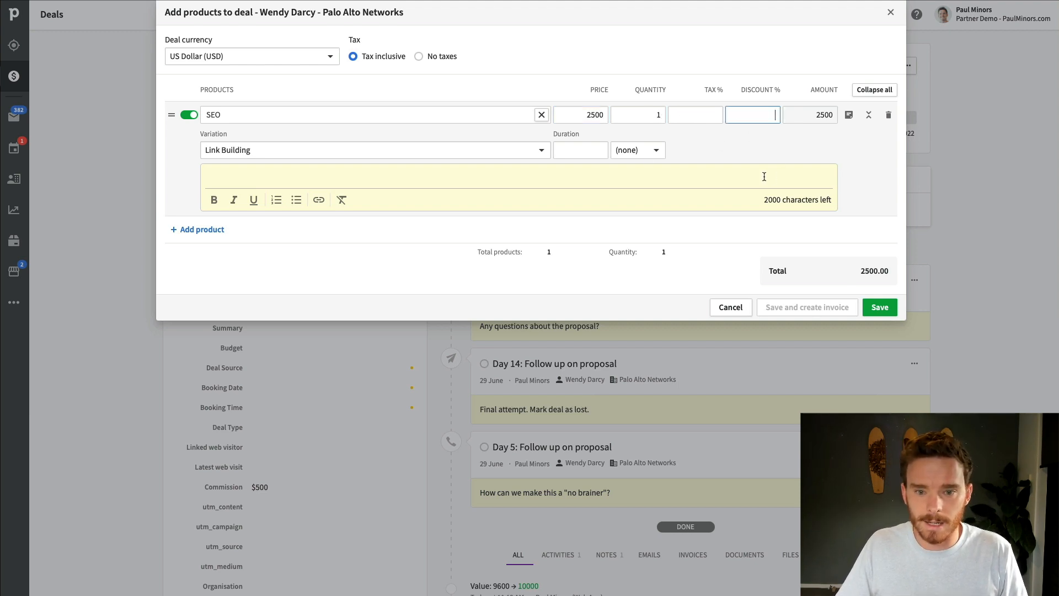
{"action": "left_click", "coordinate": [588, 150]}
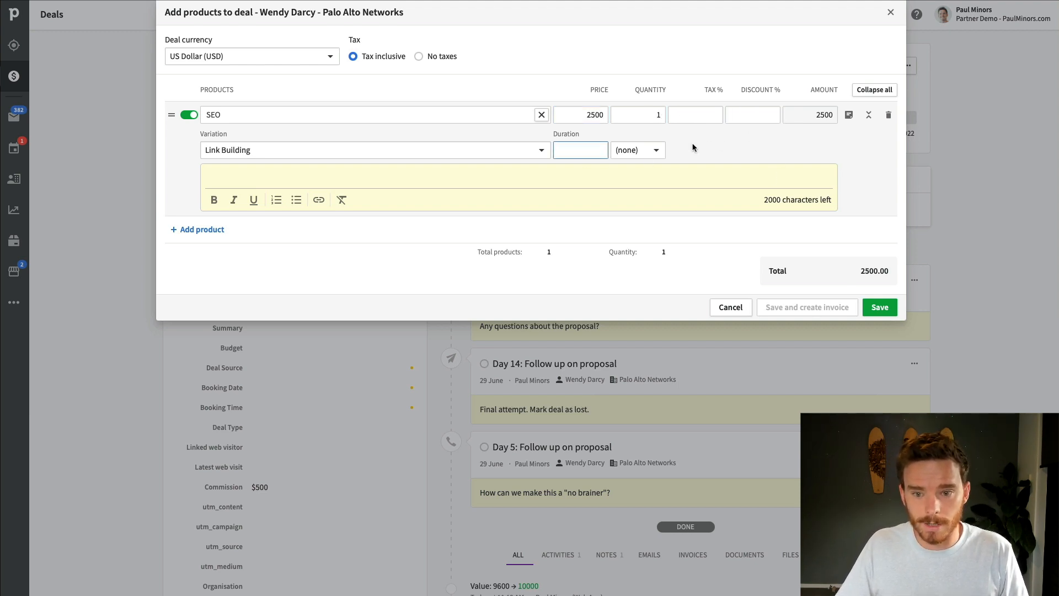
- Add App Design as the deal's second product, save the product list, and show the deal's invoice area
{"action": "left_click", "coordinate": [203, 230]}
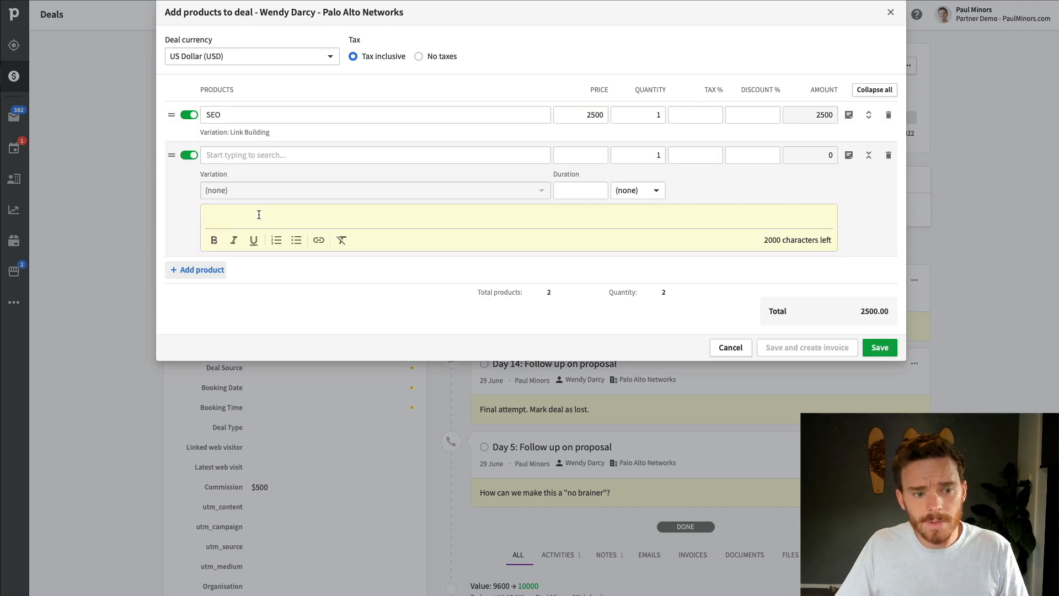
{"action": "left_click", "coordinate": [251, 159]}
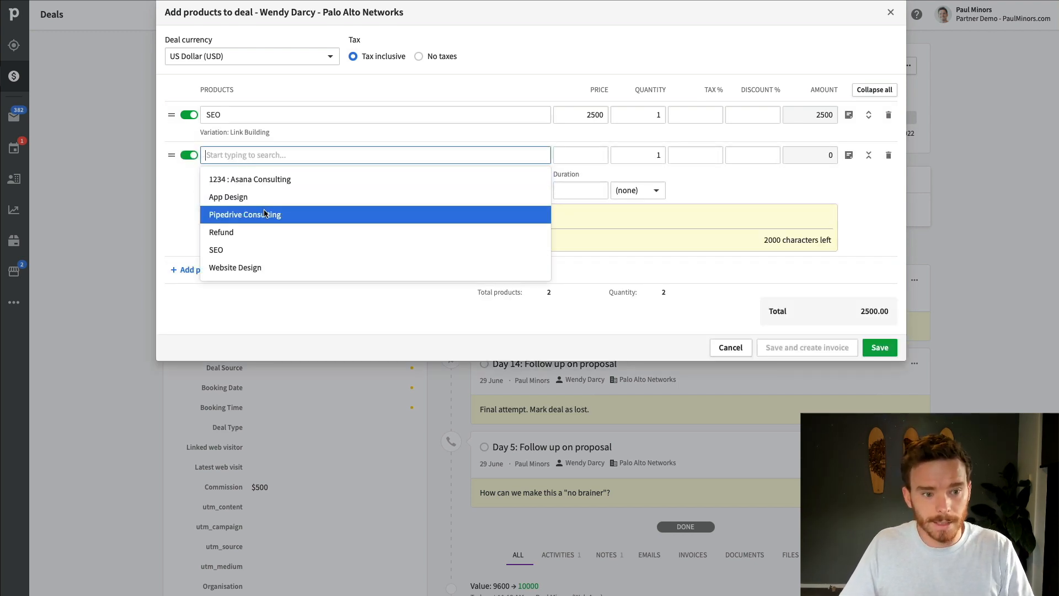
{"action": "left_click", "coordinate": [395, 191]}
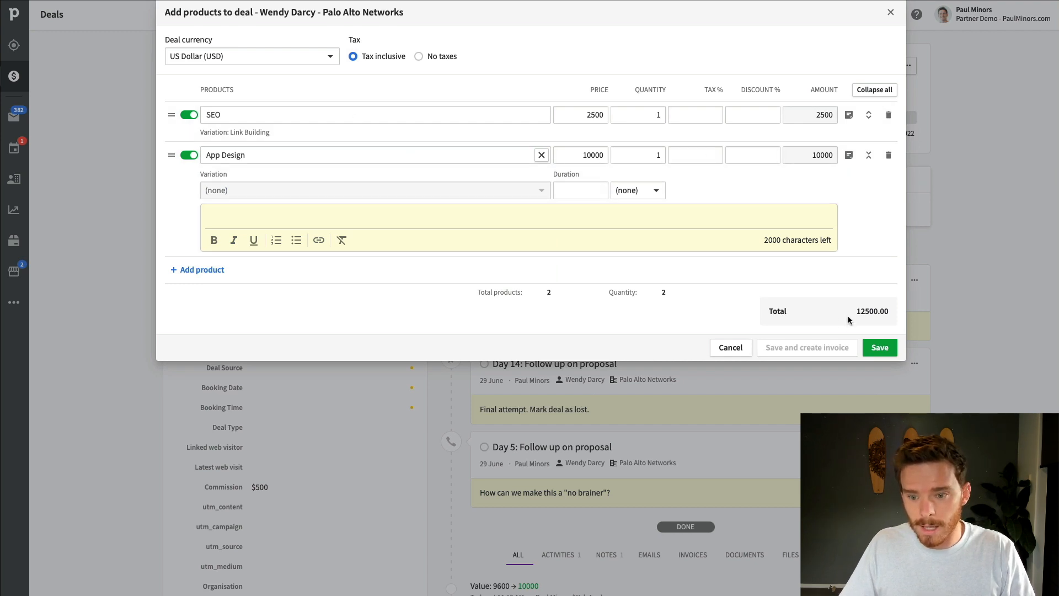
{"action": "left_click_drag", "start_coordinate": [851, 312], "coordinate": [893, 313]}
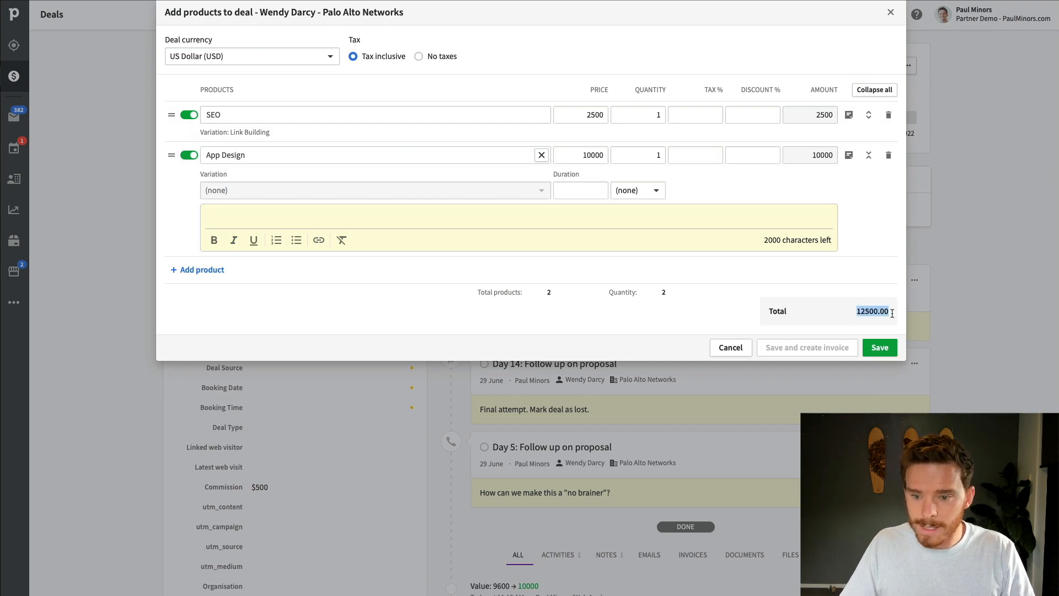
{"action": "left_click", "coordinate": [880, 348]}
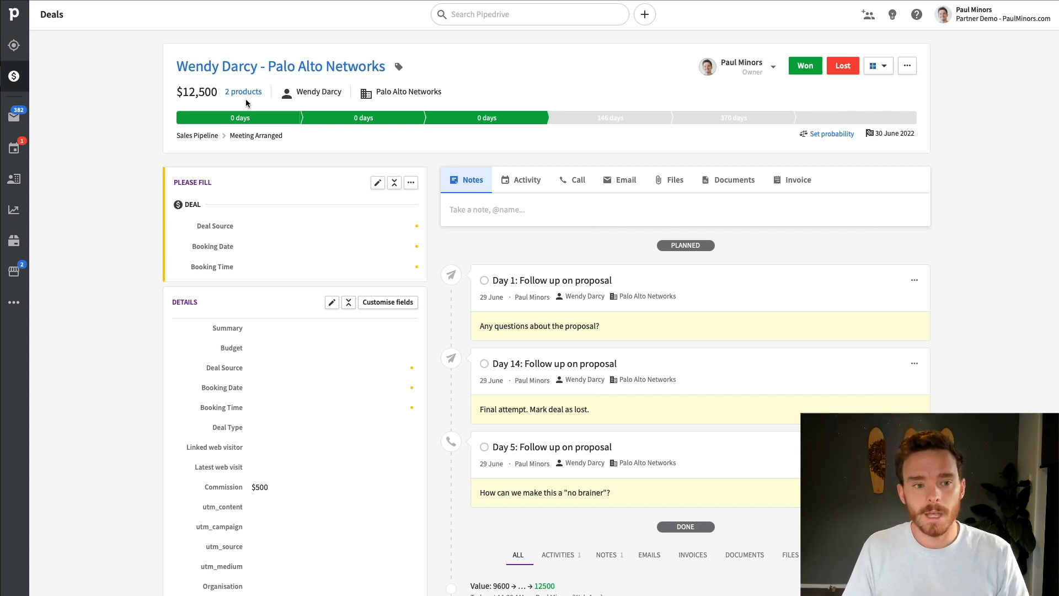
{"action": "left_click", "coordinate": [797, 180]}
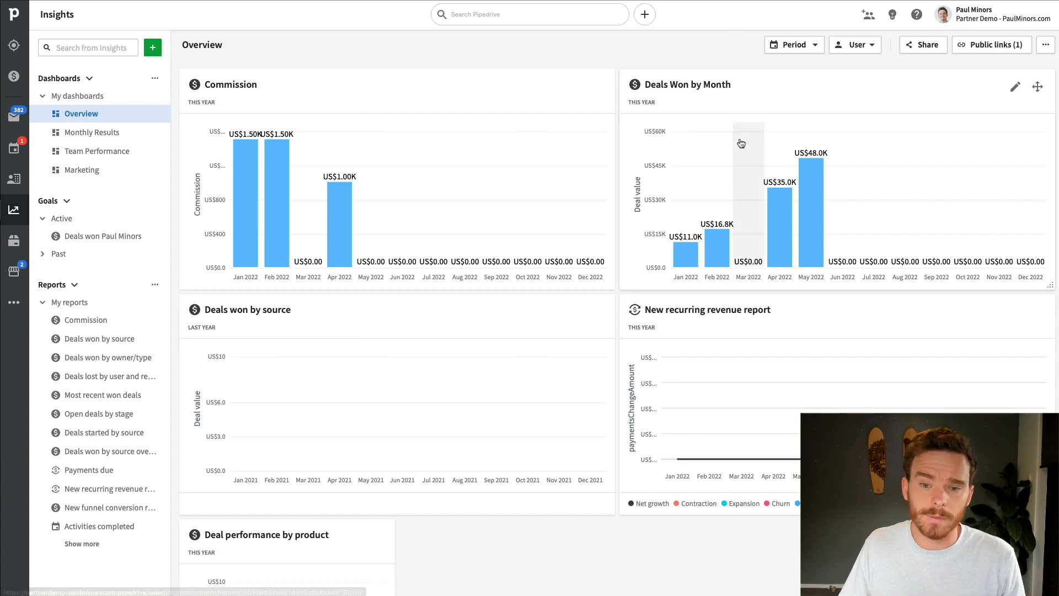
- Examine the Deals Won by Month report's May 2022 result and return to the Overview dashboard
{"action": "left_click", "coordinate": [692, 86]}
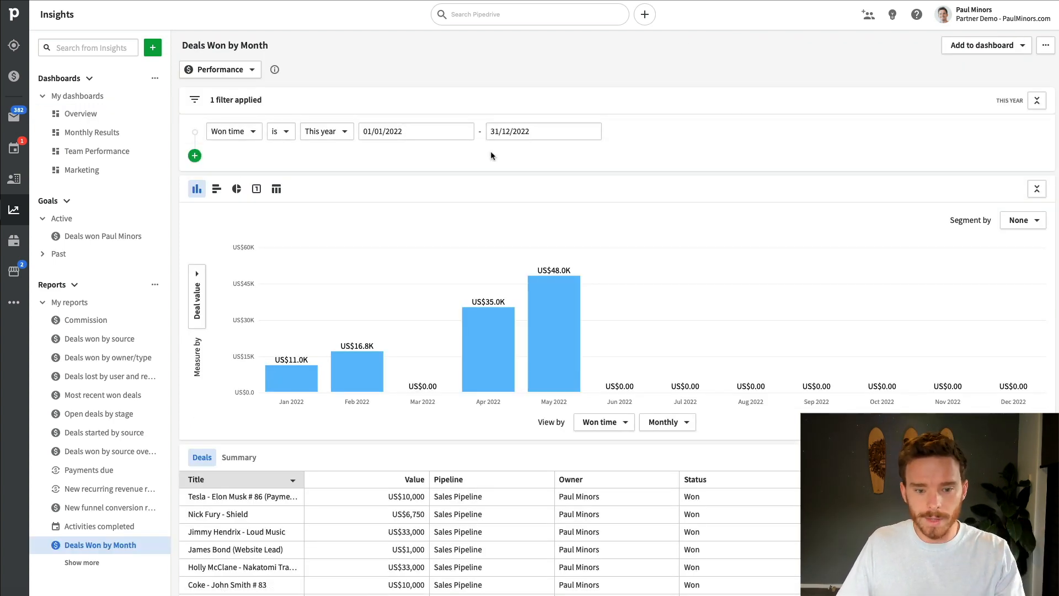
{"action": "mouse_move", "coordinate": [510, 329]}
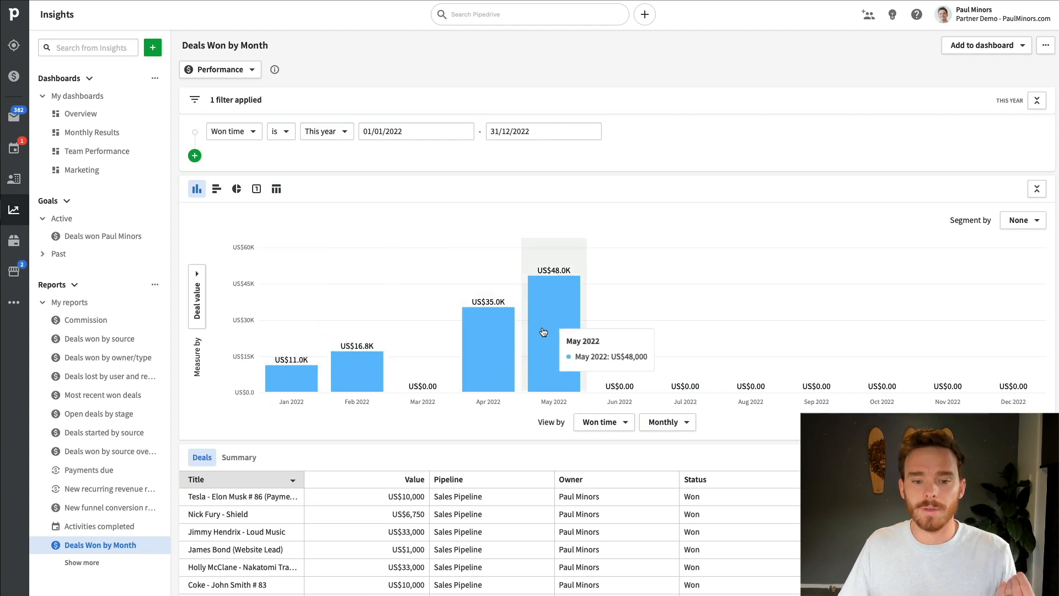
{"action": "left_click", "coordinate": [94, 117]}
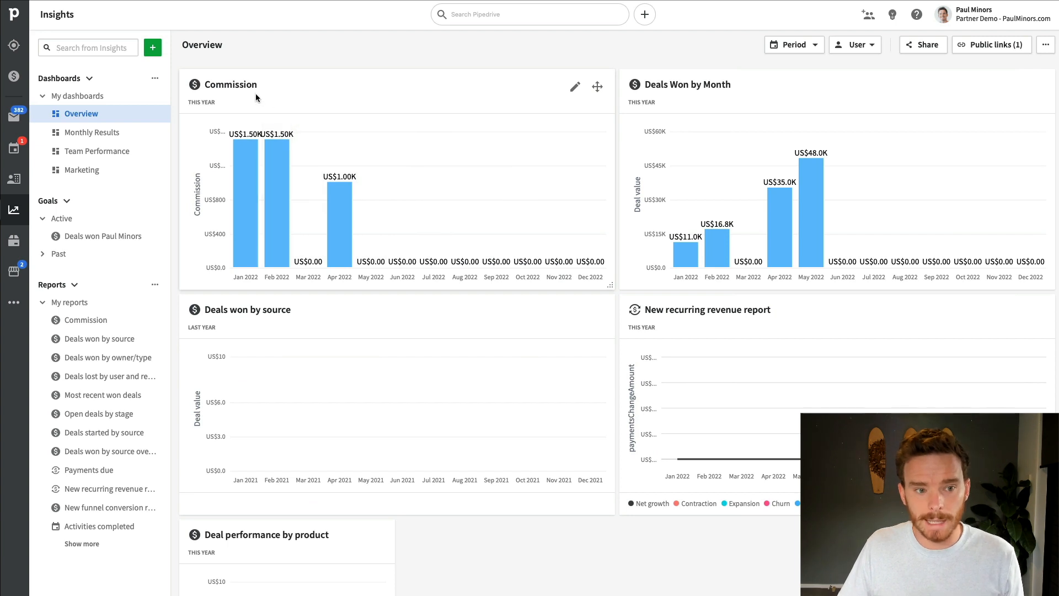
- Open the Commission report from the dashboard and look at the fields it can be measured by, keeping Commission
{"action": "left_click", "coordinate": [234, 85]}
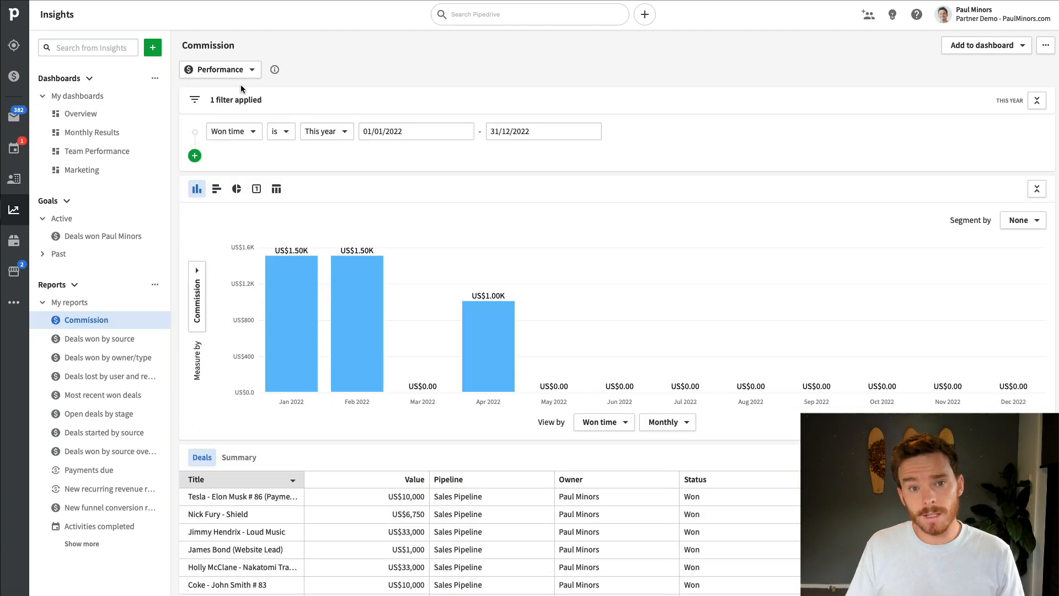
{"action": "left_click", "coordinate": [201, 270]}
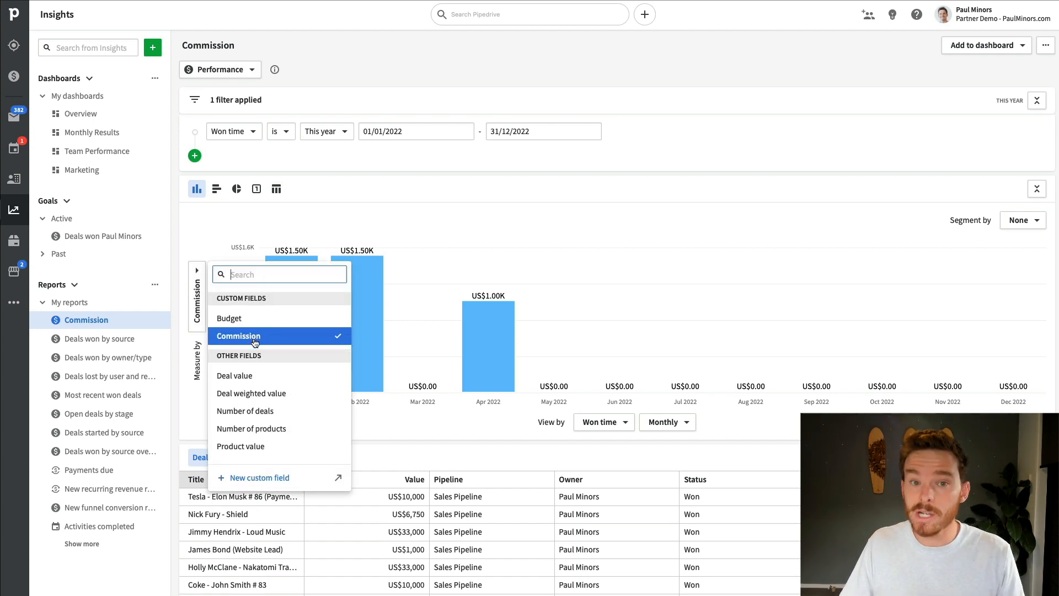
{"action": "left_click", "coordinate": [430, 202]}
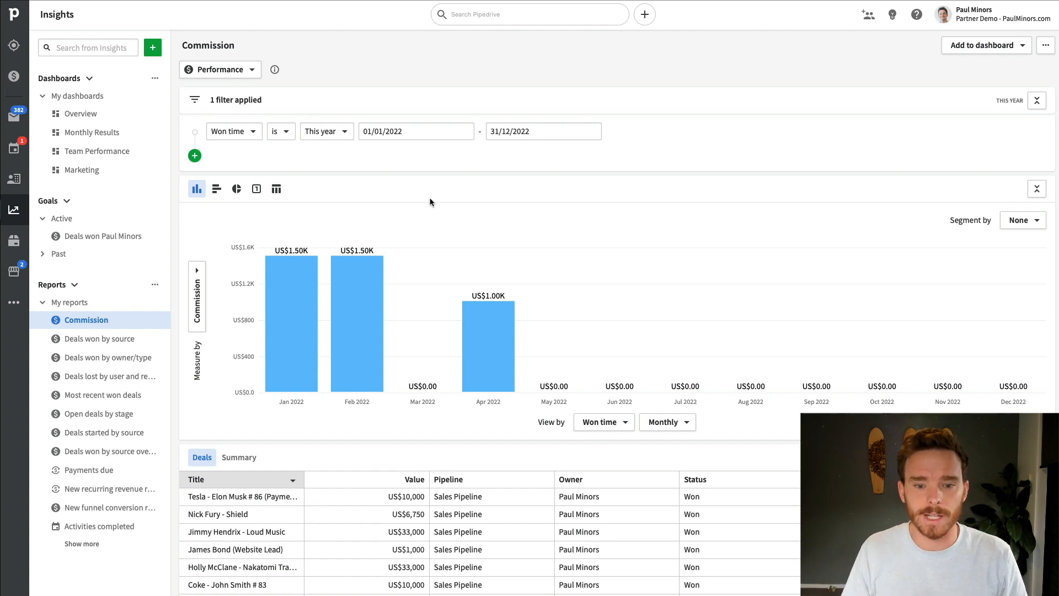
- Check the Commission field on the report's Tesla deal, return to the Commission report, and show its measure options
{"action": "mouse_move", "coordinate": [478, 296]}
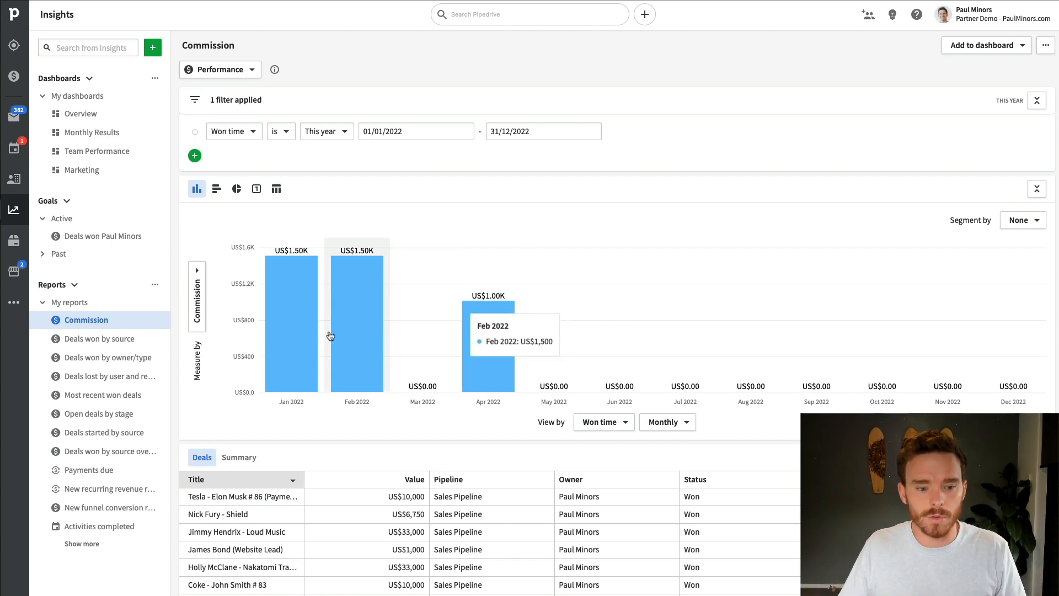
{"action": "left_click", "coordinate": [213, 497]}
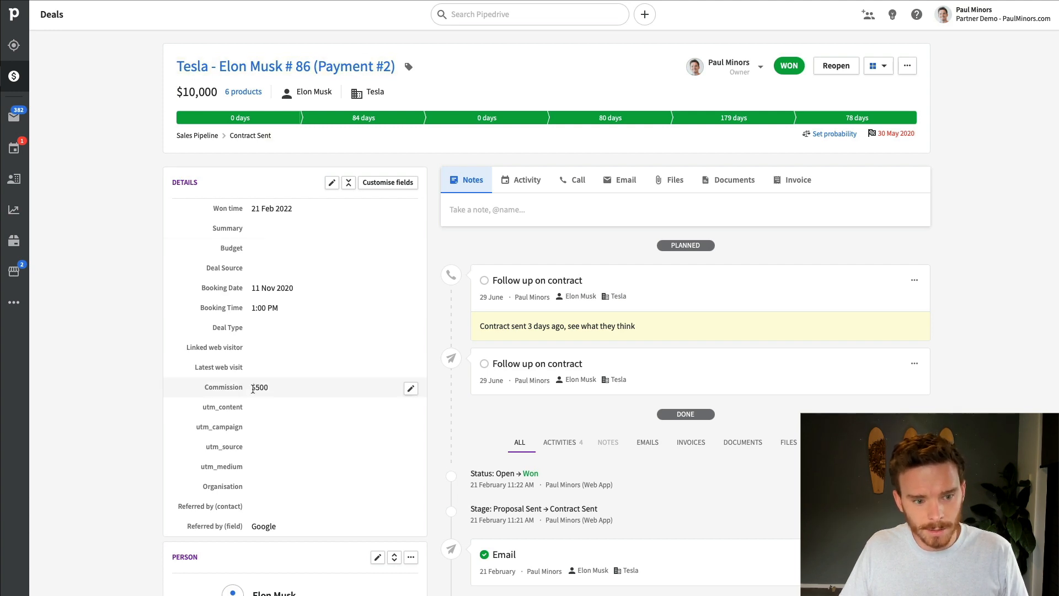
{"action": "scroll", "coordinate": [273, 385], "scroll_direction": "down", "scroll_amount": 1}
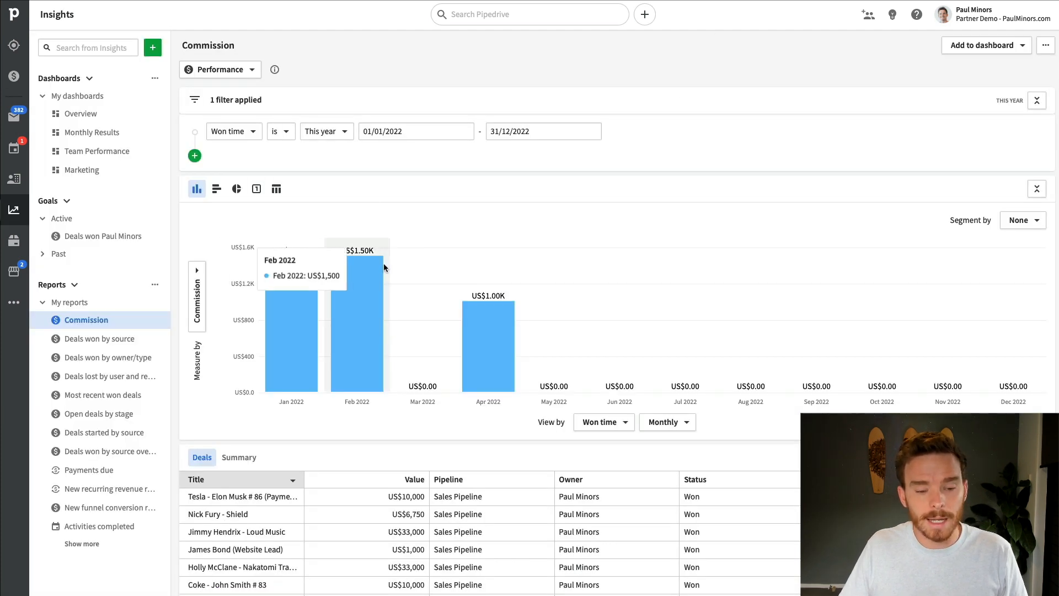
{"action": "left_click", "coordinate": [198, 298]}
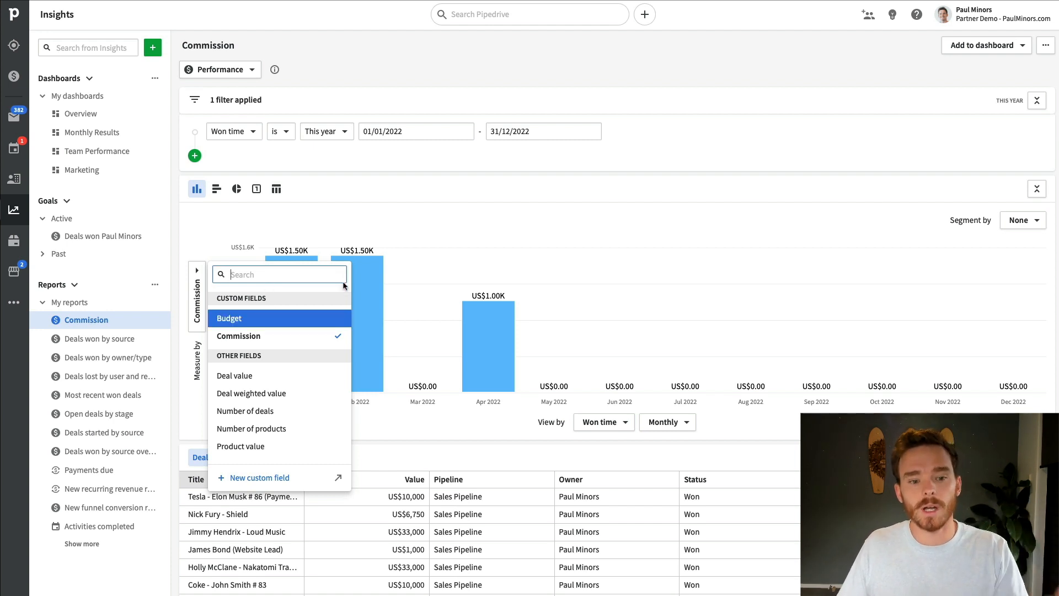
- Leave the report's measure options and set the Palo Alto Networks deal's Deal Source to Phone
{"action": "left_click", "coordinate": [440, 214]}
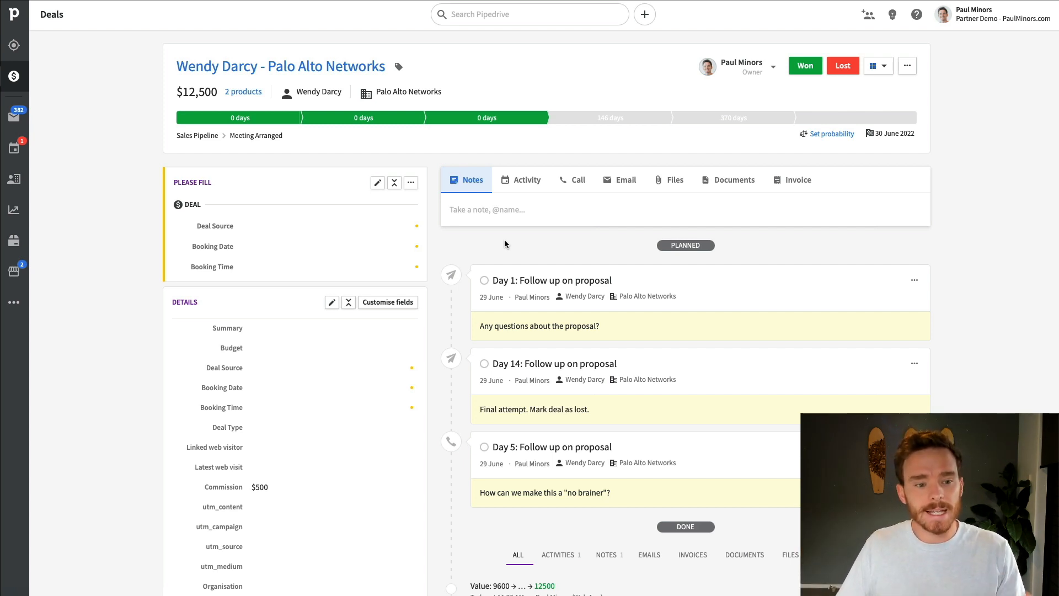
{"action": "scroll", "coordinate": [270, 271], "scroll_direction": "down", "scroll_amount": 3}
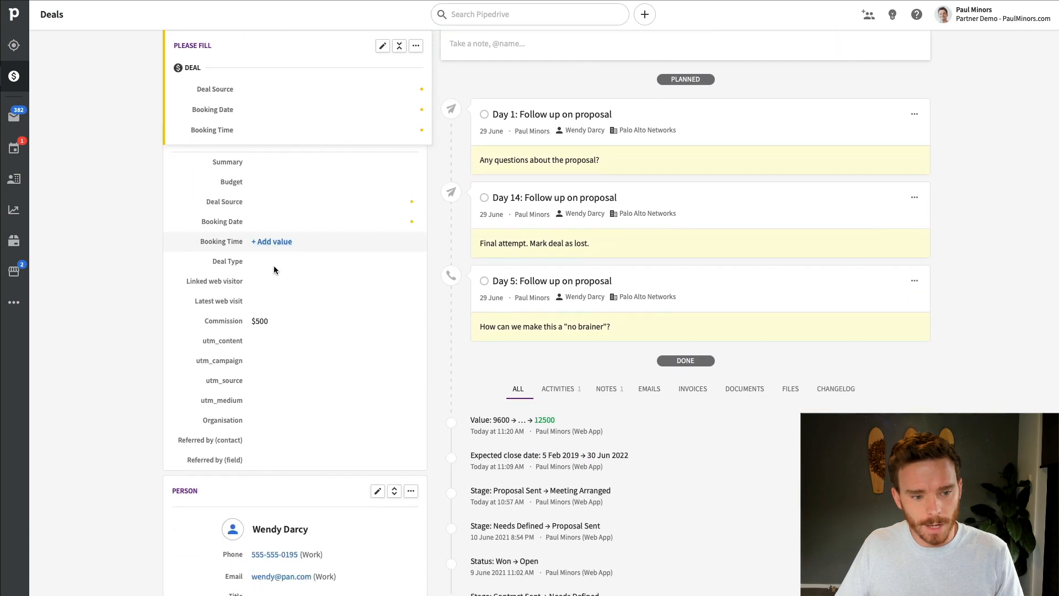
{"action": "scroll", "coordinate": [277, 400], "scroll_direction": "up", "scroll_amount": 1}
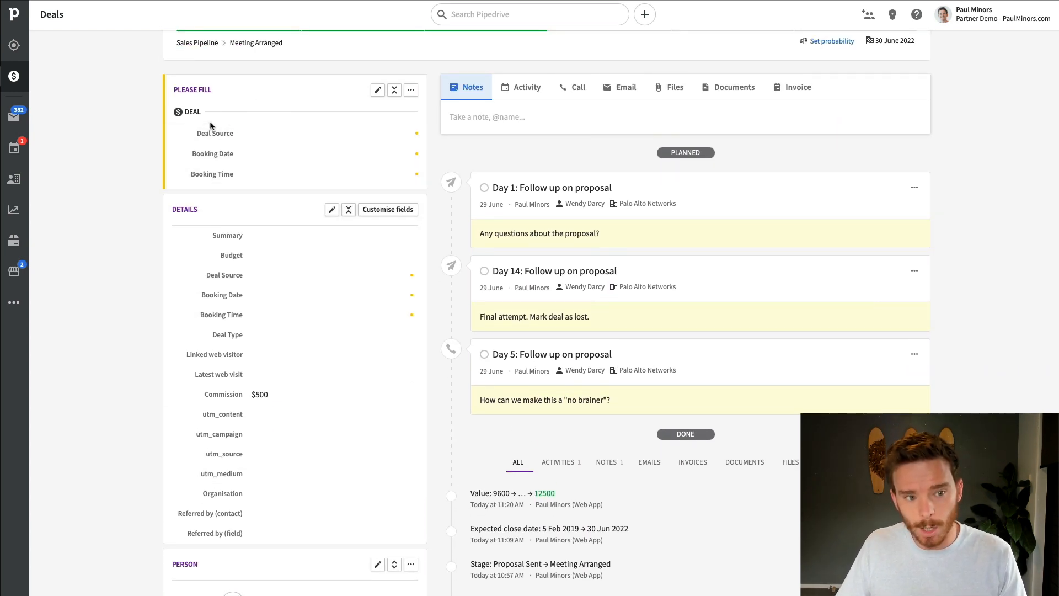
{"action": "scroll", "coordinate": [246, 217], "scroll_direction": "up", "scroll_amount": 2}
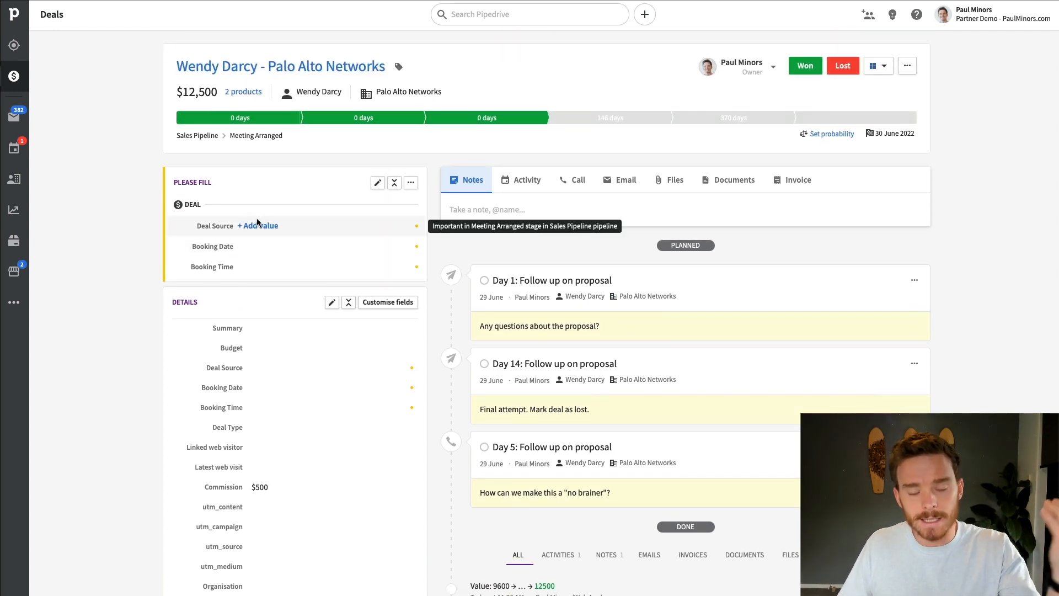
{"action": "left_click", "coordinate": [257, 224]}
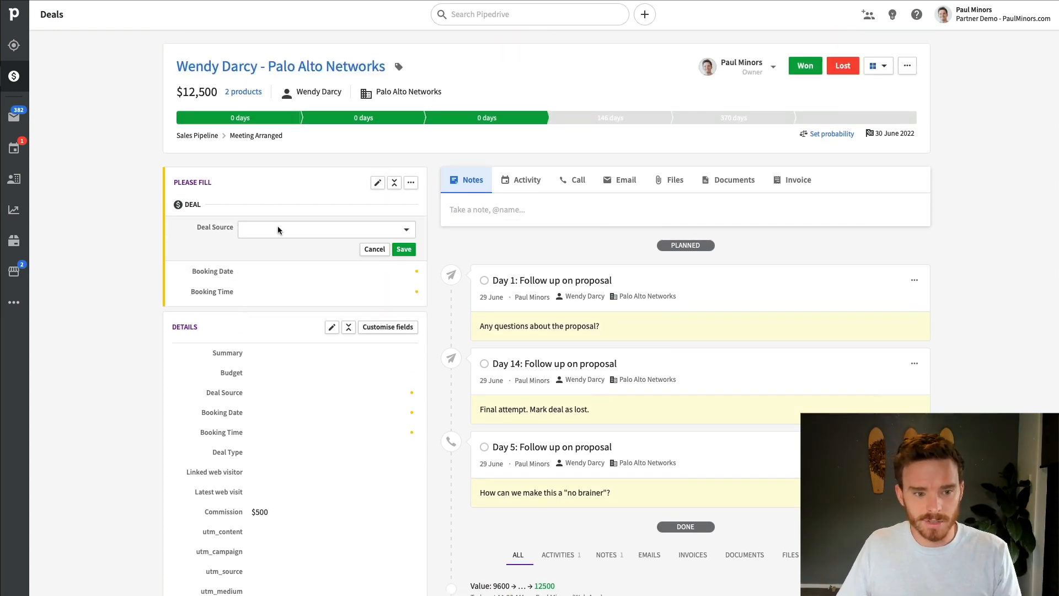
{"action": "left_click", "coordinate": [282, 231]}
{"action": "left_click", "coordinate": [294, 298]}
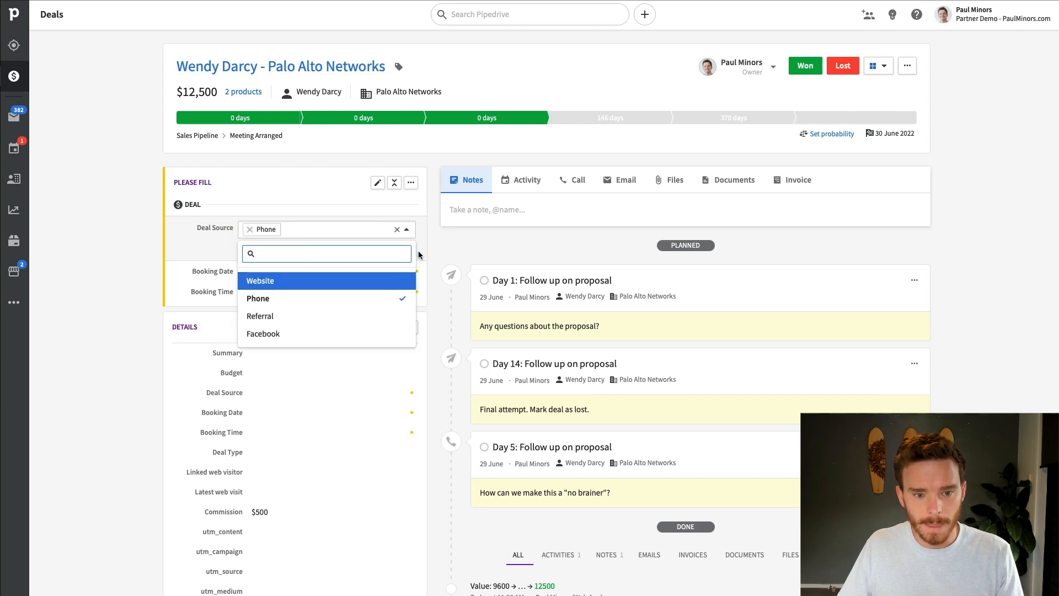
{"action": "left_click", "coordinate": [419, 255]}
{"action": "left_click", "coordinate": [404, 247]}
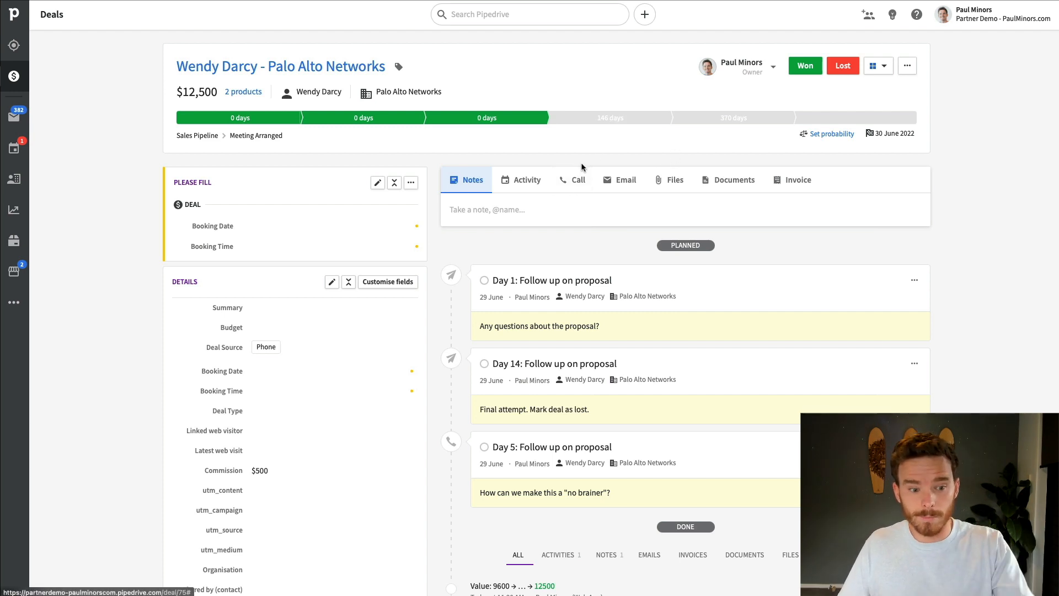
- Edit the Deal Type custom field in the company's lead/deal data fields and make it required
{"action": "left_click", "coordinate": [993, 15]}
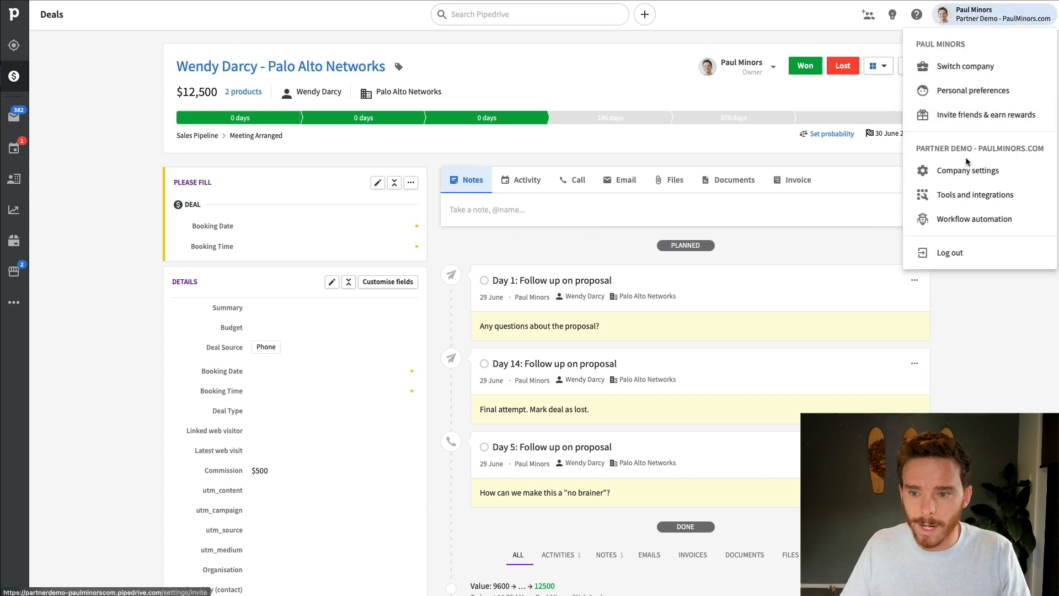
{"action": "left_click", "coordinate": [949, 171]}
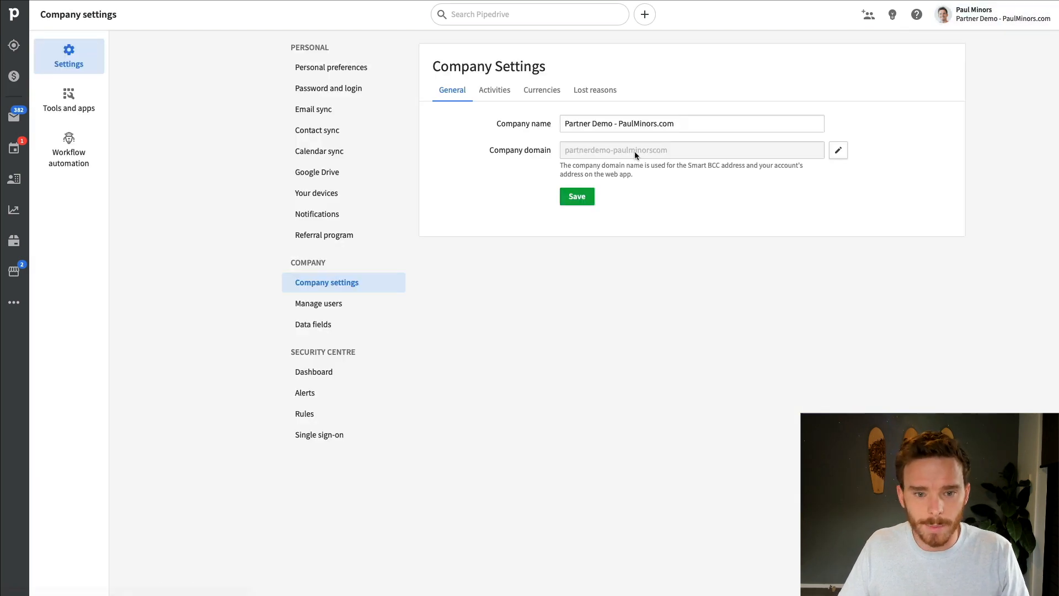
{"action": "left_click", "coordinate": [318, 326]}
{"action": "scroll", "coordinate": [662, 276], "scroll_direction": "down", "scroll_amount": 3}
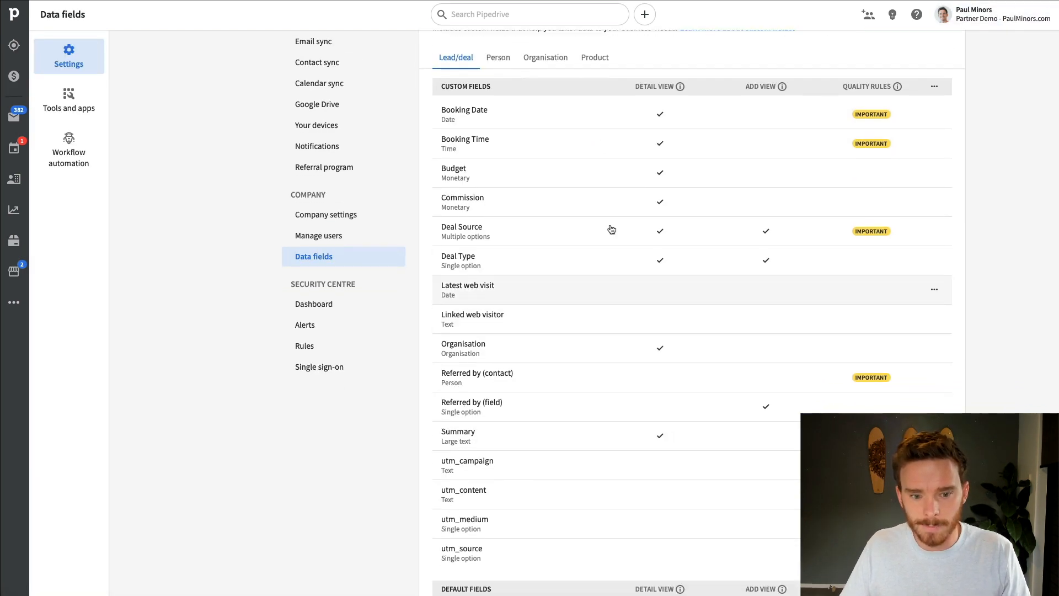
{"action": "scroll", "coordinate": [558, 328], "scroll_direction": "down", "scroll_amount": 2}
{"action": "scroll", "coordinate": [634, 276], "scroll_direction": "up", "scroll_amount": 1}
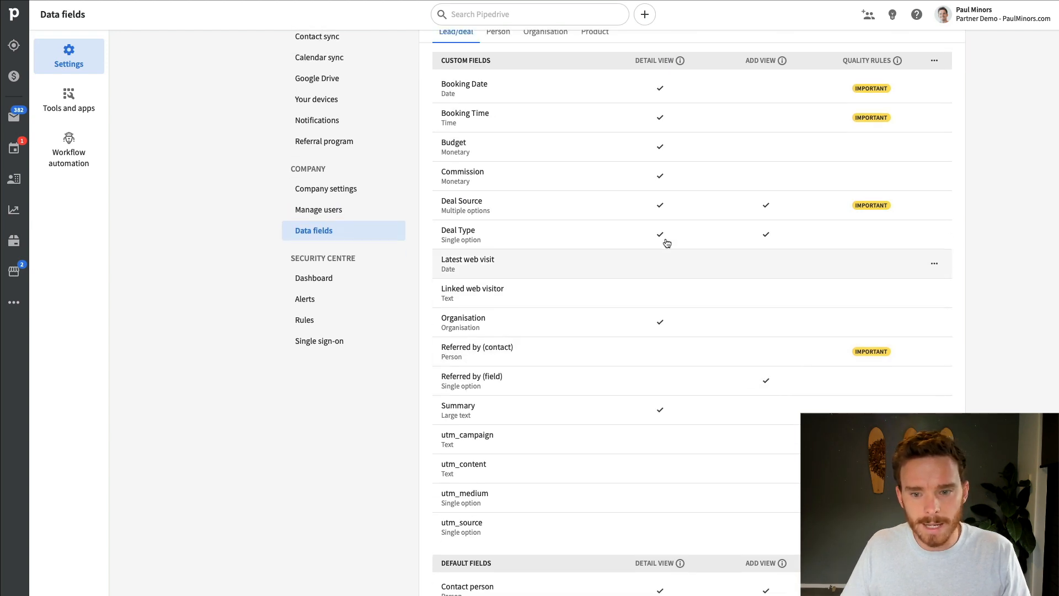
{"action": "left_click", "coordinate": [935, 238]}
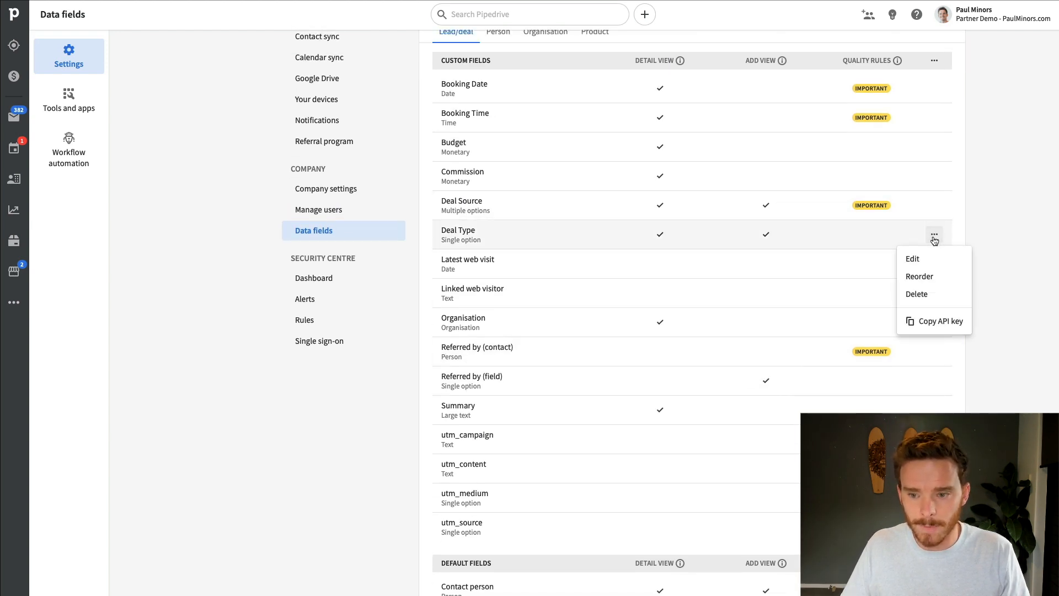
{"action": "left_click", "coordinate": [928, 260]}
{"action": "left_click", "coordinate": [564, 106]}
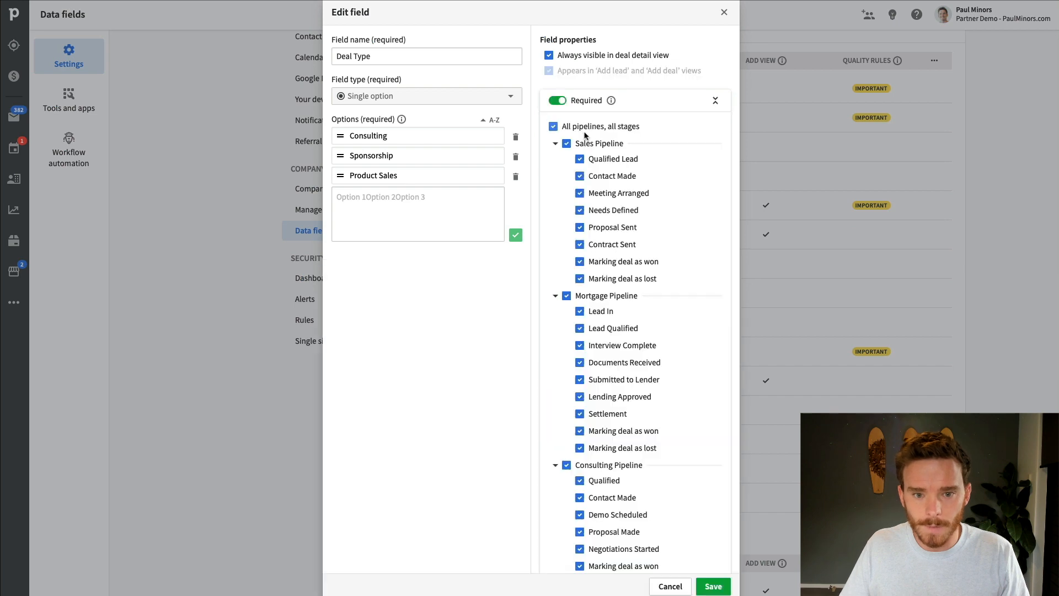
- Limit the Deal Type requirement to the Sales Pipeline by excluding the Mortgage, Consulting and Sponsorship pipelines
{"action": "scroll", "coordinate": [584, 270], "scroll_direction": "down", "scroll_amount": 2}
{"action": "left_click", "coordinate": [566, 252]}
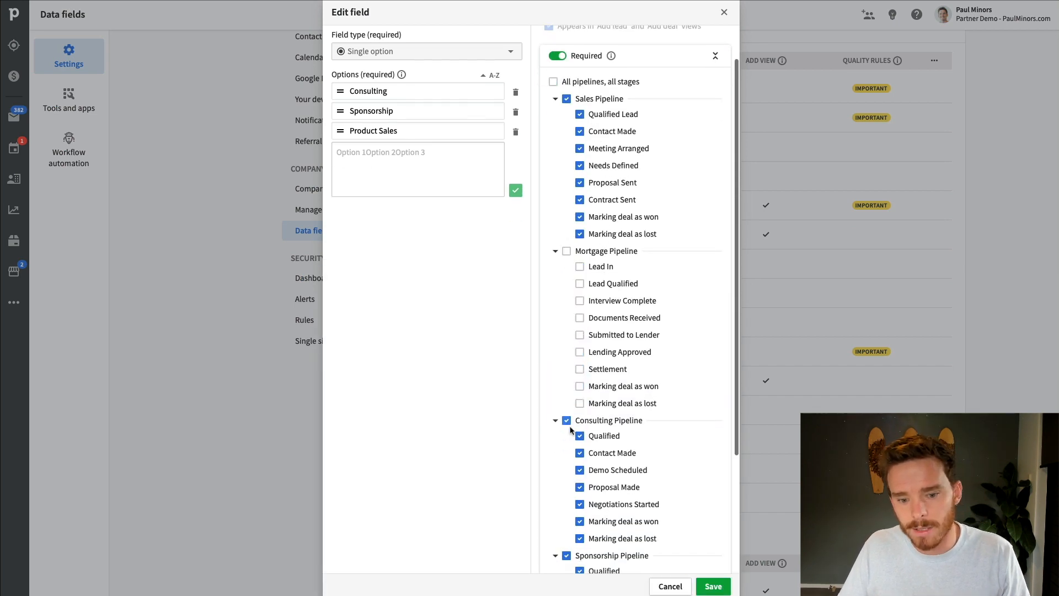
{"action": "left_click", "coordinate": [566, 421]}
{"action": "scroll", "coordinate": [557, 452], "scroll_direction": "down", "scroll_amount": 3}
{"action": "scroll", "coordinate": [562, 452], "scroll_direction": "up", "scroll_amount": 2}
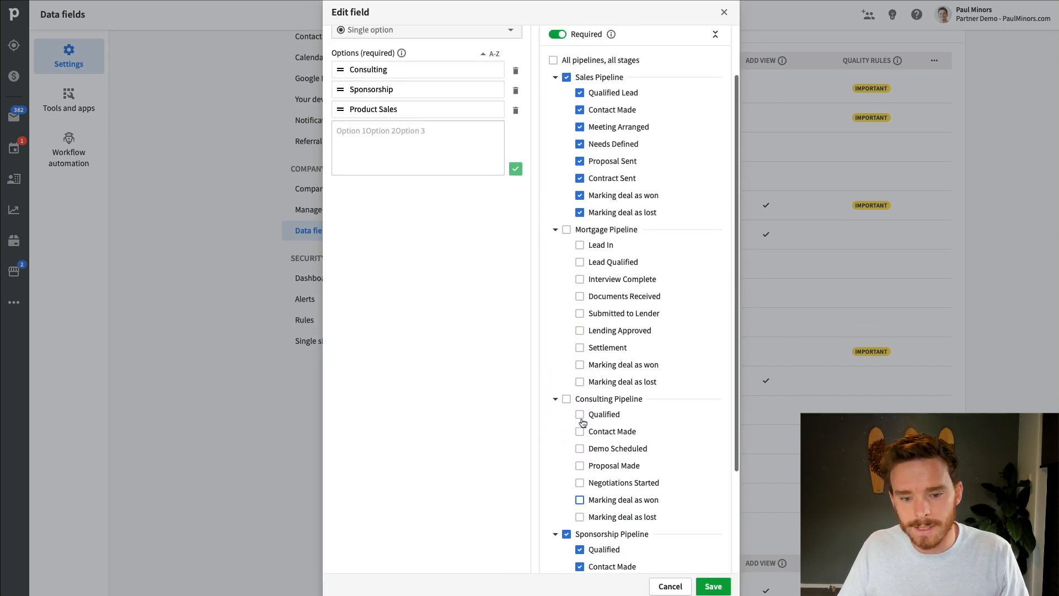
{"action": "scroll", "coordinate": [568, 450], "scroll_direction": "down", "scroll_amount": 2}
{"action": "left_click", "coordinate": [567, 459]}
{"action": "scroll", "coordinate": [607, 387], "scroll_direction": "up", "scroll_amount": 2}
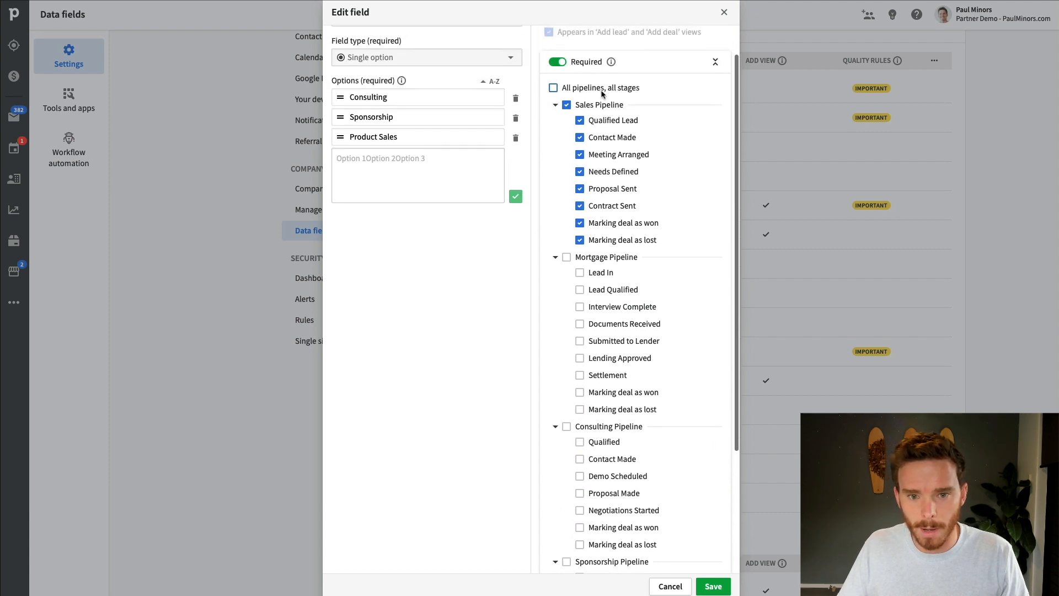
- Exclude Qualified Lead, Contact Made, Meeting Arranged and Needs Defined from the Sales Pipeline requirement and save the Deal Type field
{"action": "left_click", "coordinate": [580, 121]}
{"action": "left_click", "coordinate": [579, 137]}
{"action": "left_click", "coordinate": [580, 155]}
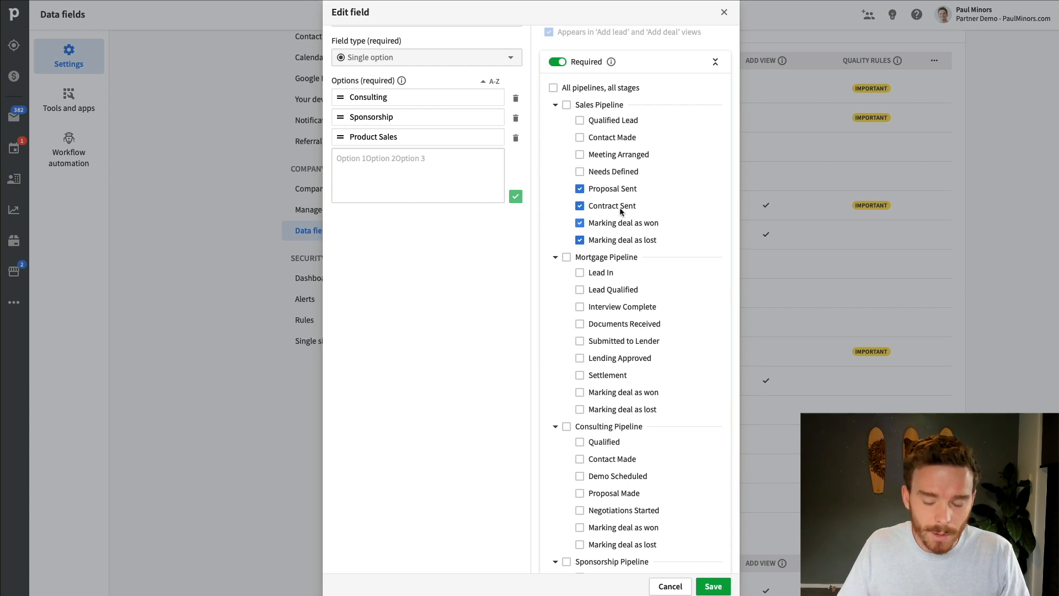
{"action": "left_click", "coordinate": [714, 586]}
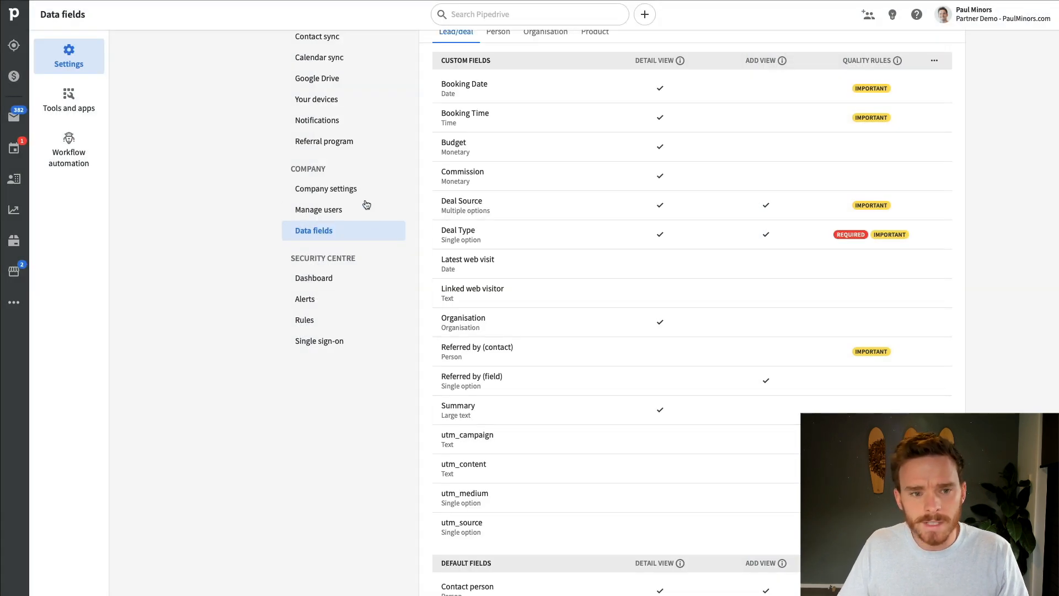
- Return to the deals pipeline, reload it, and reopen the Palo Alto Networks deal
{"action": "left_click", "coordinate": [15, 76]}
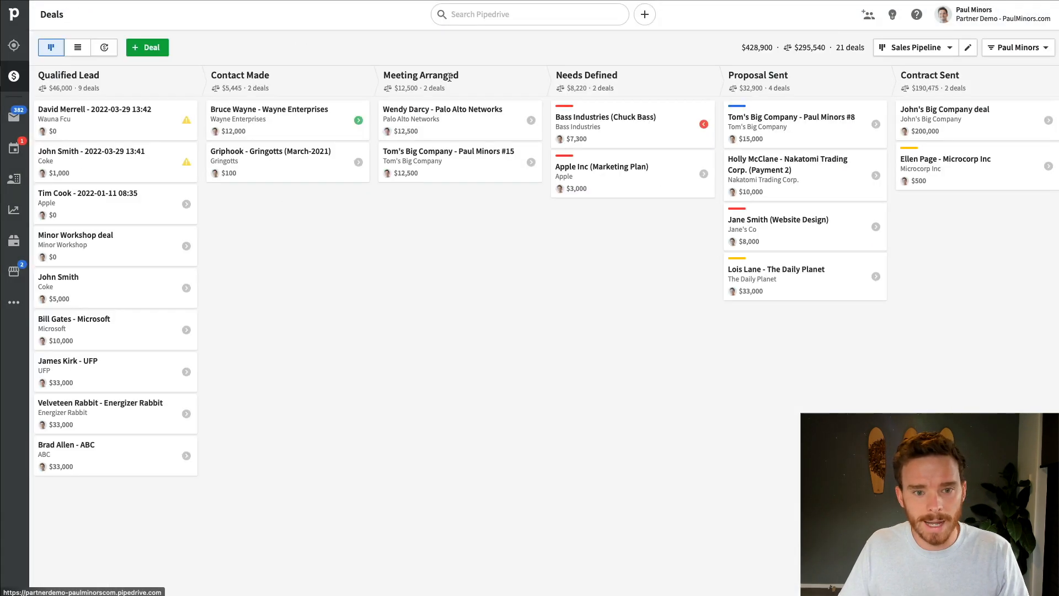
{"action": "key", "text": "super+r"}
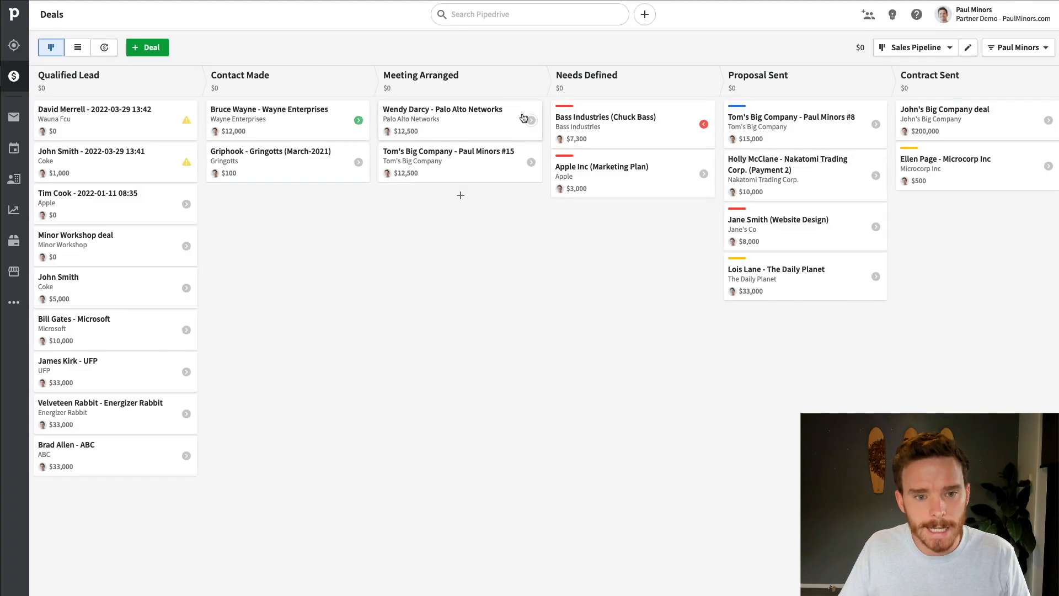
{"action": "left_click", "coordinate": [505, 116]}
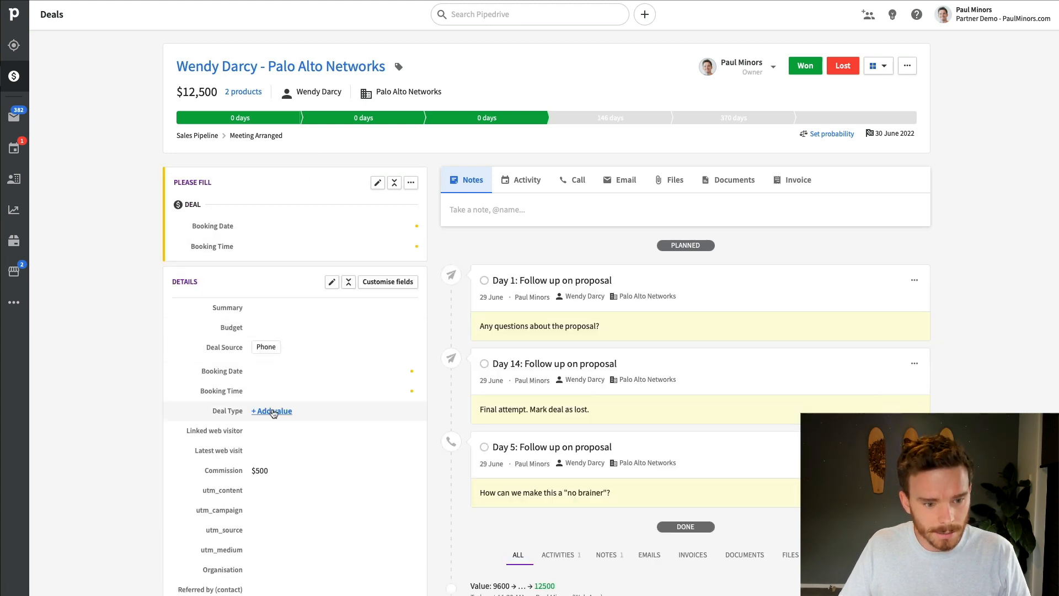
- Move the deal through Needs Defined to Proposal Sent, filling in the required Deal Type as Consulting
{"action": "left_click", "coordinate": [637, 121]}
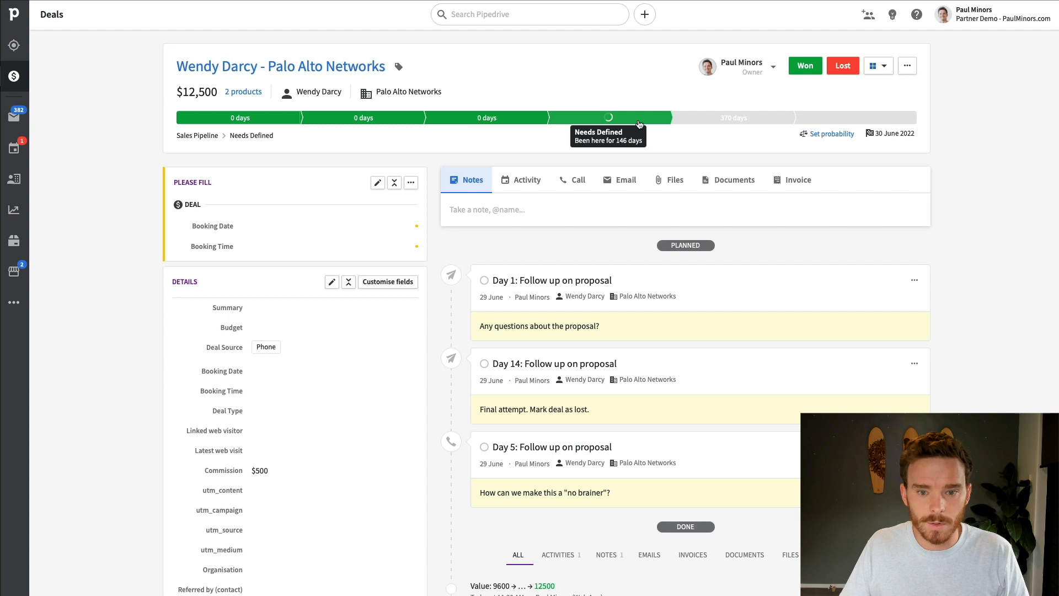
{"action": "left_click", "coordinate": [714, 120]}
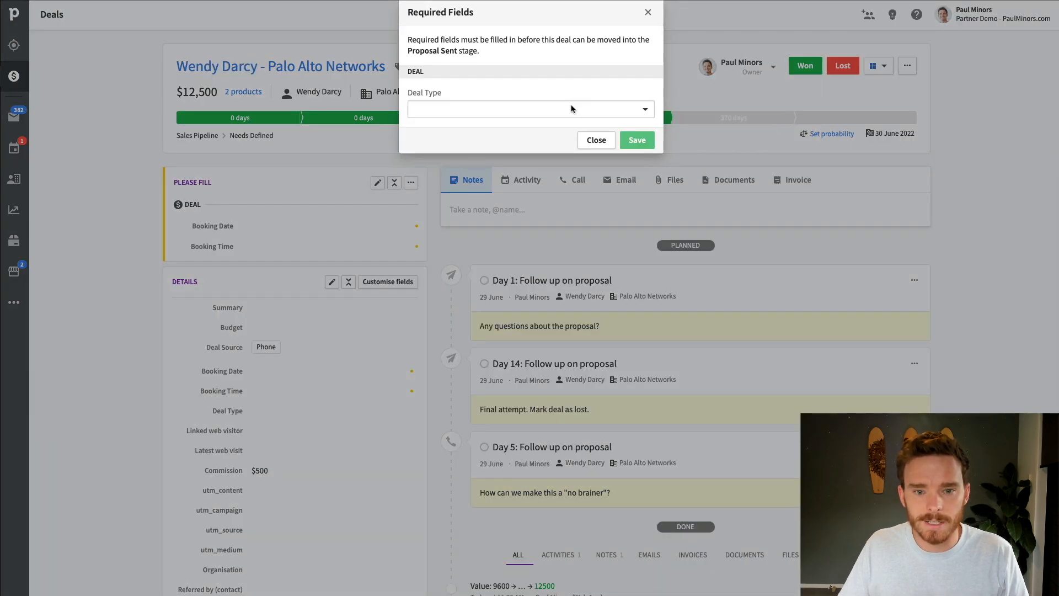
{"action": "left_click", "coordinate": [542, 110]}
{"action": "left_click", "coordinate": [562, 147]}
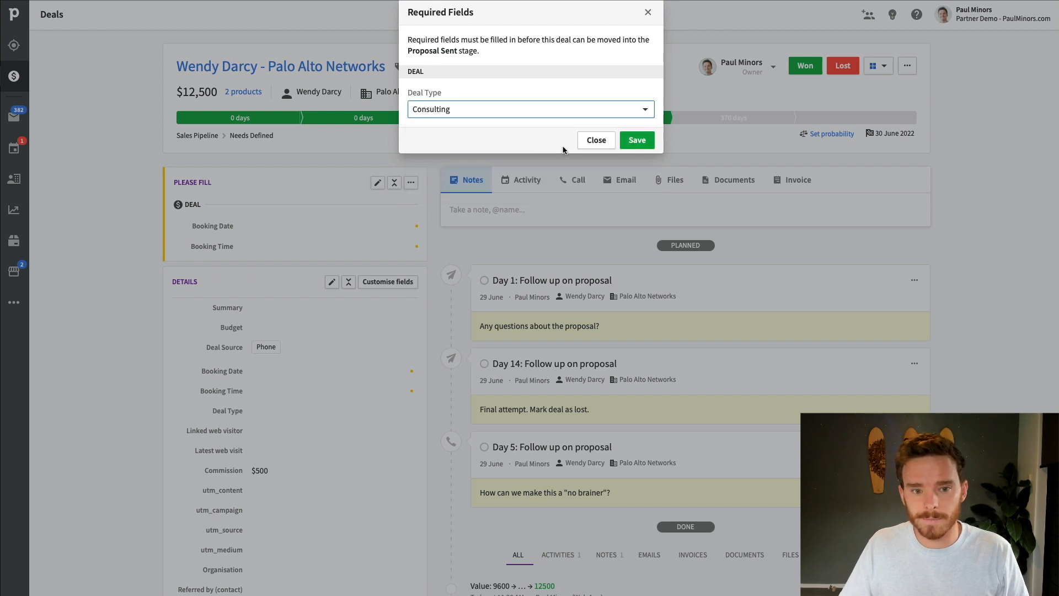
{"action": "left_click", "coordinate": [637, 140]}
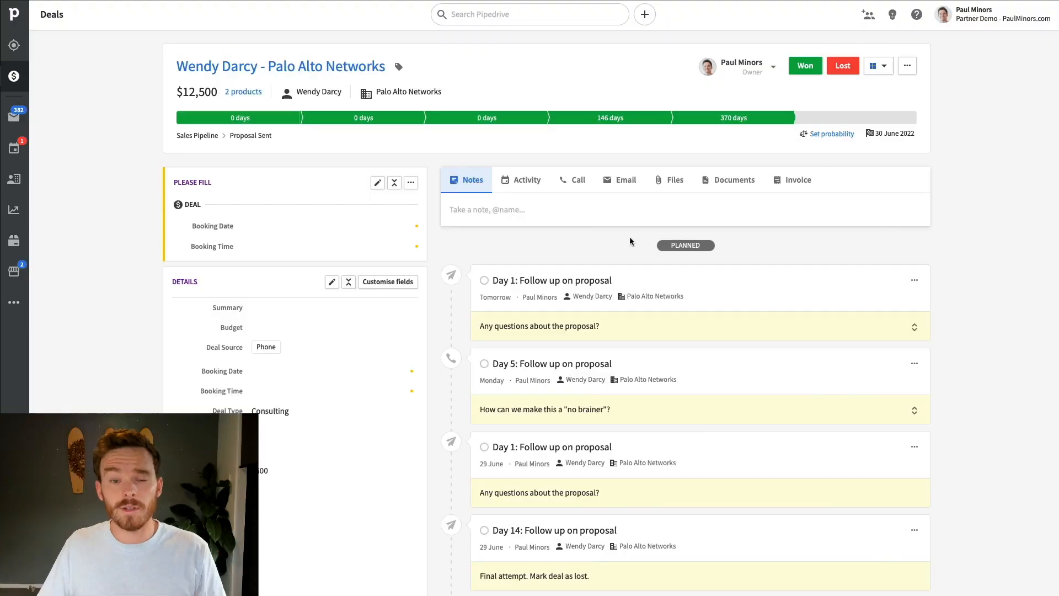
- Start an email to the deal's contact and fill it with the New Inquiry template
{"action": "left_click", "coordinate": [621, 180]}
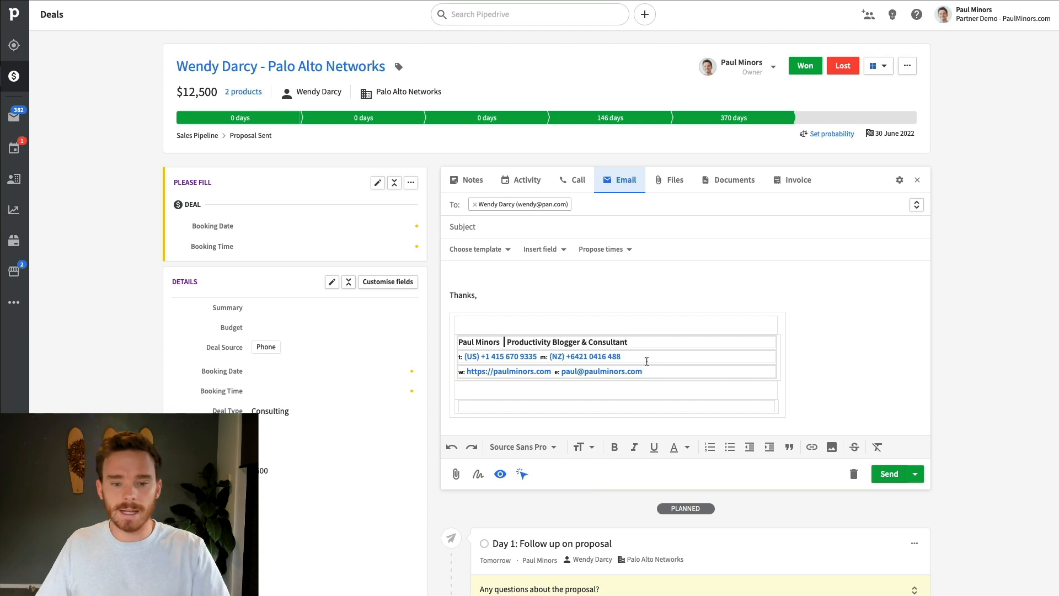
{"action": "scroll", "coordinate": [607, 260], "scroll_direction": "down", "scroll_amount": 1}
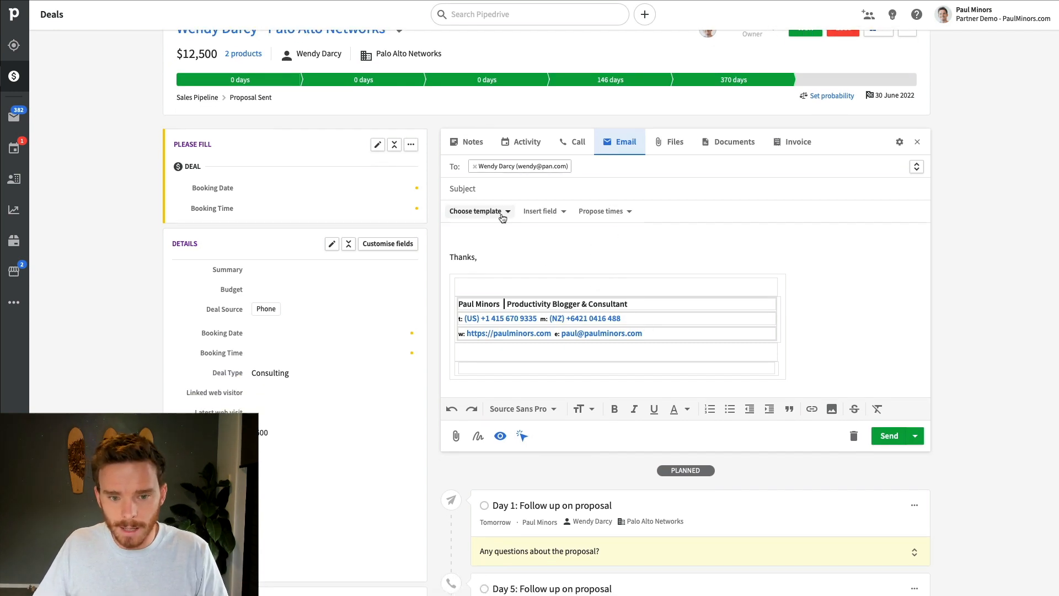
{"action": "left_click", "coordinate": [502, 212]}
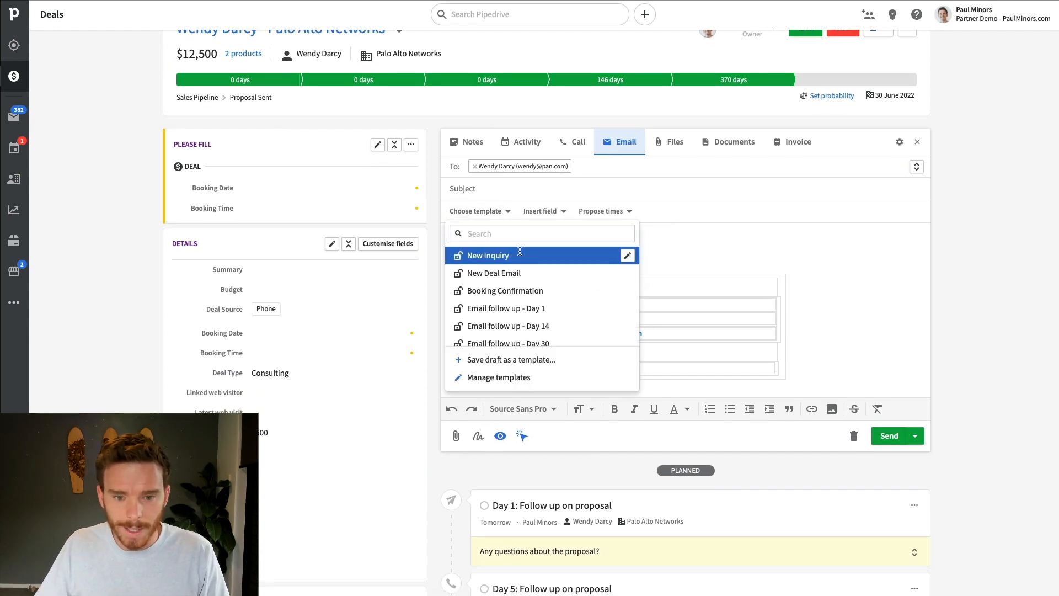
{"action": "left_click", "coordinate": [543, 251]}
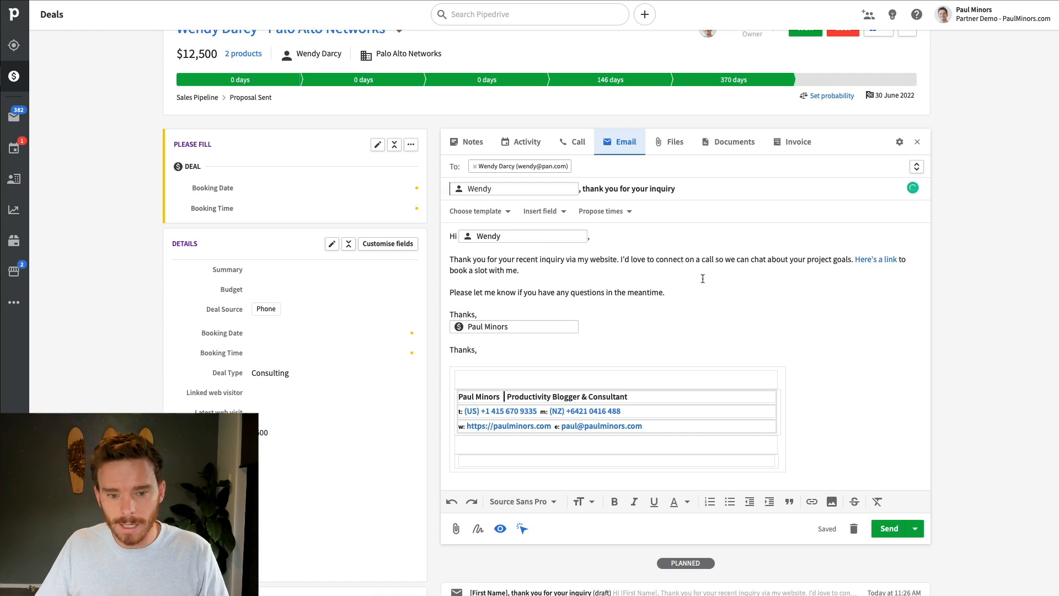
{"action": "scroll", "coordinate": [689, 298], "scroll_direction": "down", "scroll_amount": 3}
{"action": "scroll", "coordinate": [816, 335], "scroll_direction": "up", "scroll_amount": 2}
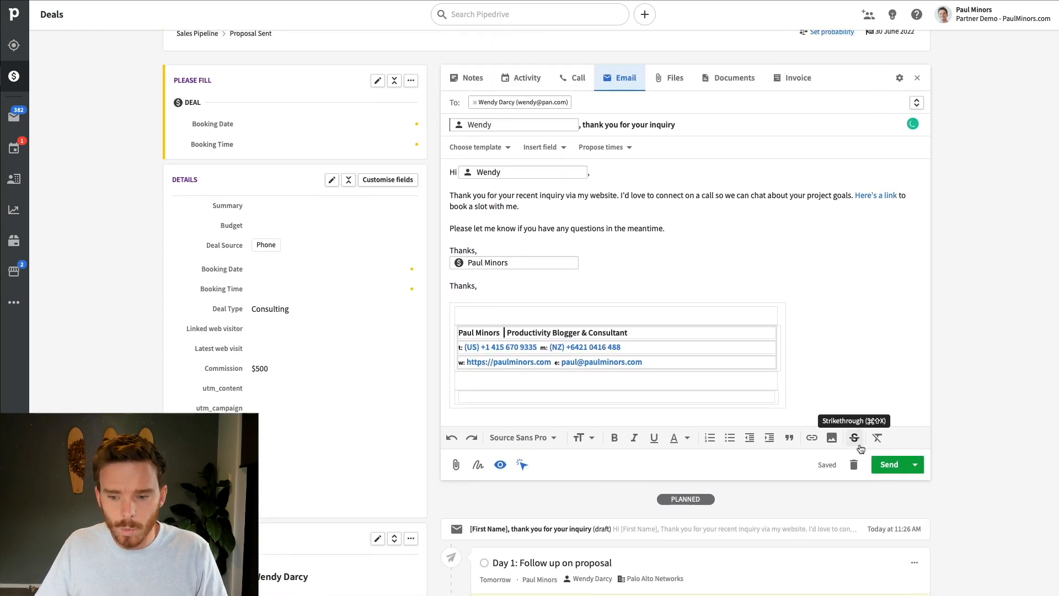
- Schedule the email to be sent at a custom date and time, 22/06/2022 at 9:00 AM
{"action": "left_click", "coordinate": [914, 466]}
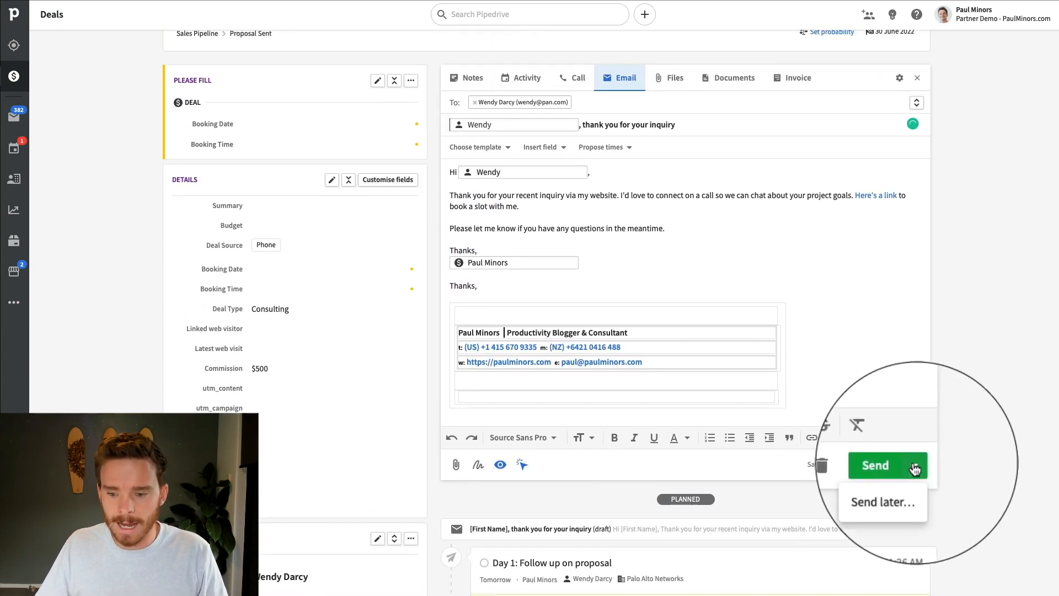
{"action": "left_click", "coordinate": [905, 492]}
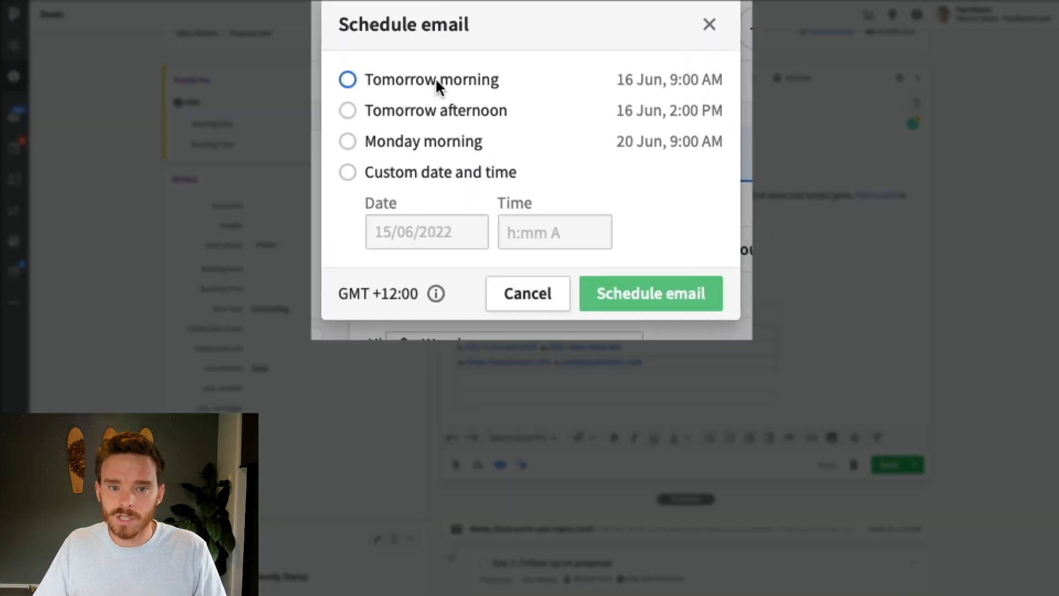
{"action": "left_click", "coordinate": [484, 41]}
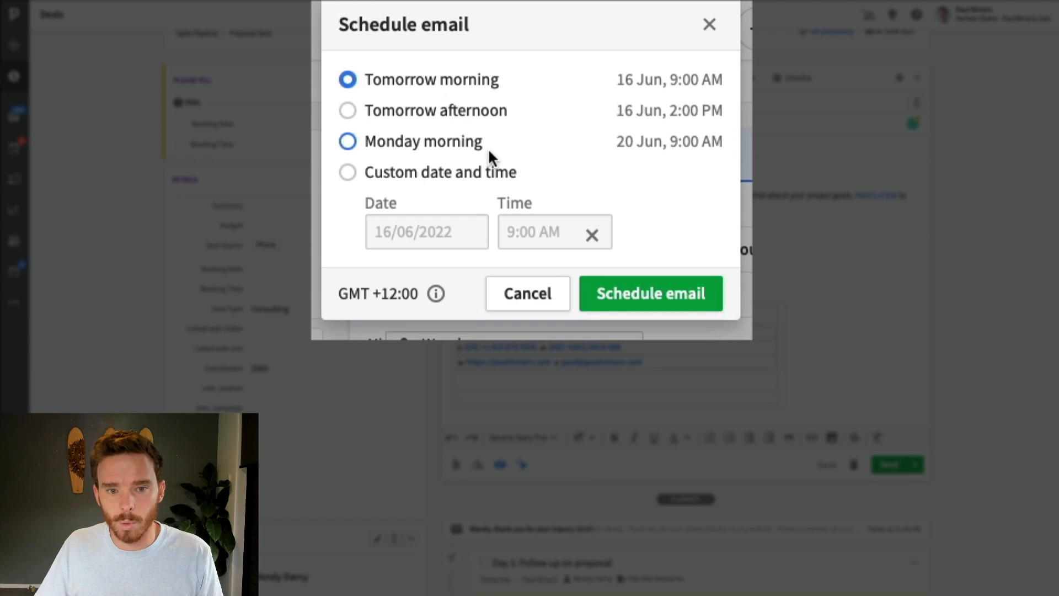
{"action": "left_click", "coordinate": [417, 202]}
{"action": "left_click", "coordinate": [456, 225]}
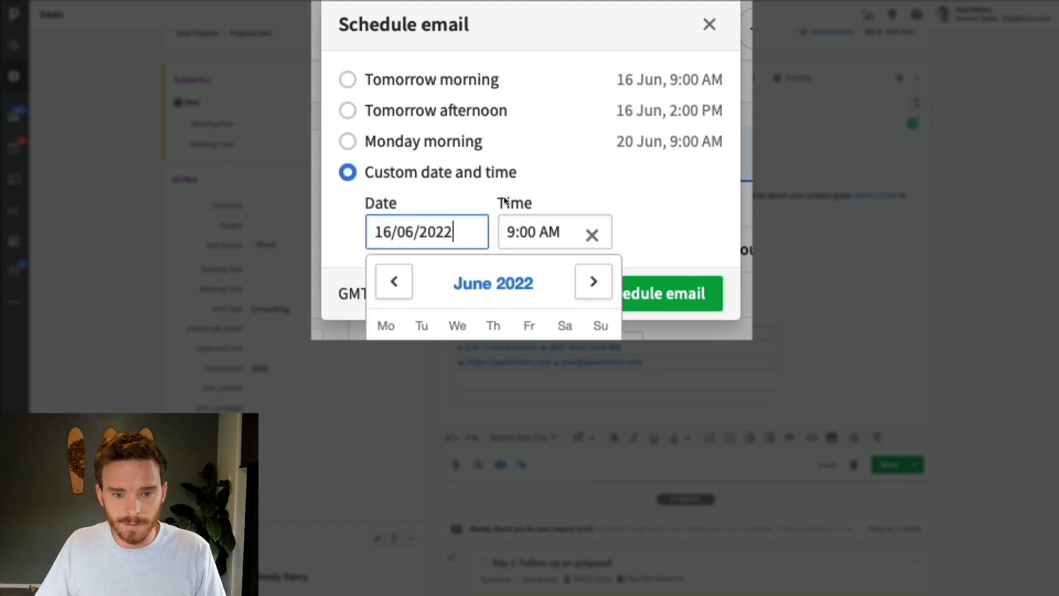
{"action": "left_click", "coordinate": [458, 458]}
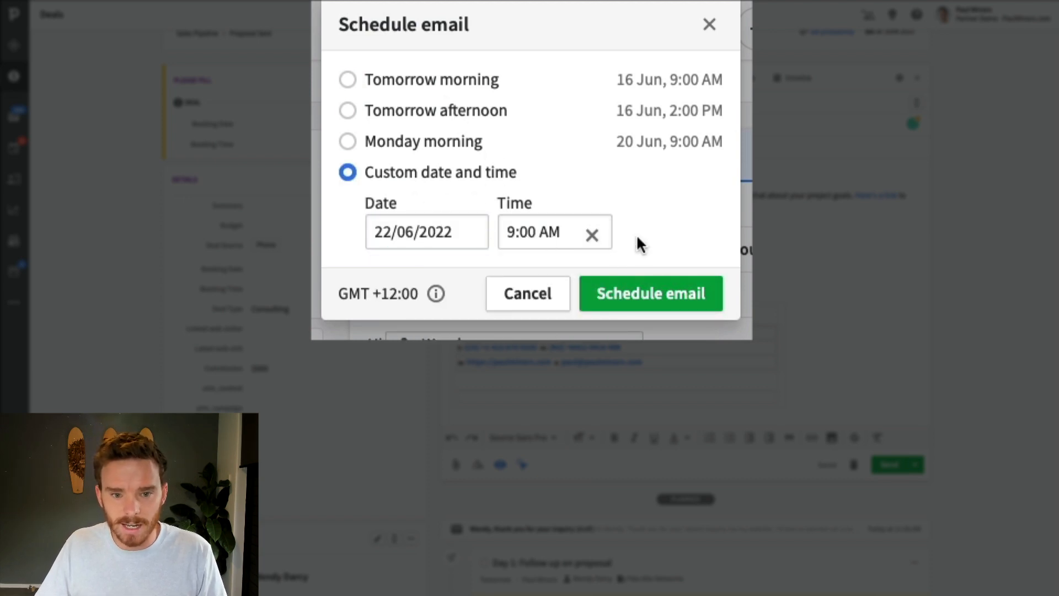
{"action": "left_click", "coordinate": [605, 300]}
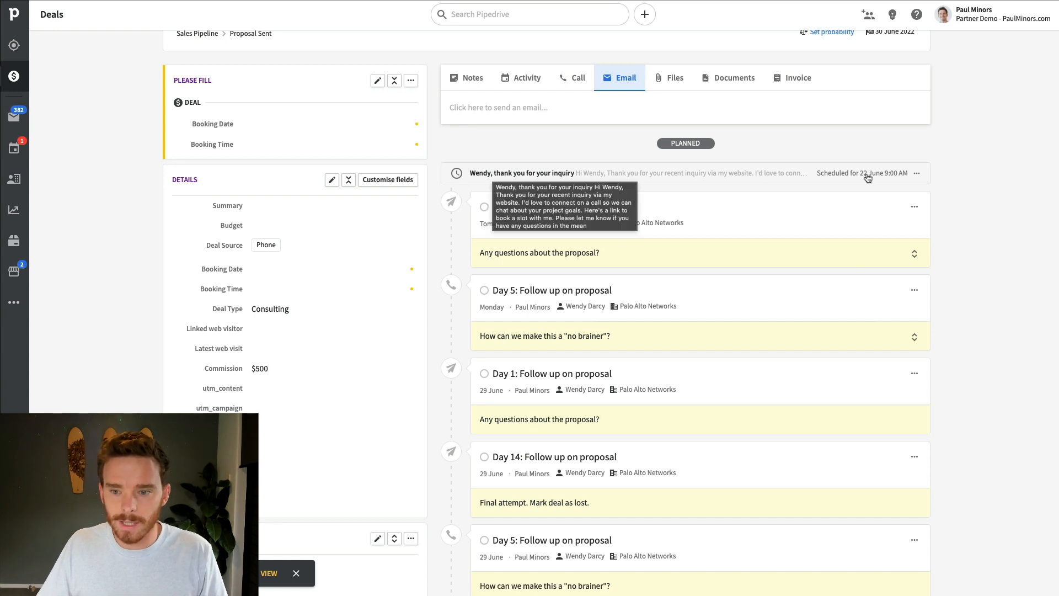
- Open the scheduled inquiry email in the mail outbox and show the options for its recipient entry
{"action": "left_click", "coordinate": [688, 173]}
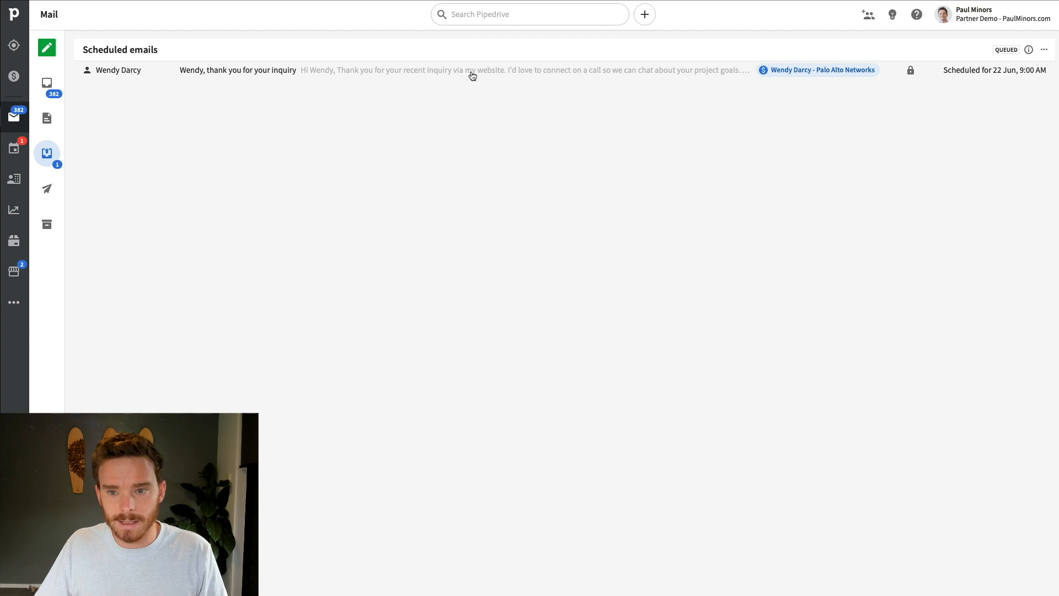
{"action": "left_click", "coordinate": [472, 76]}
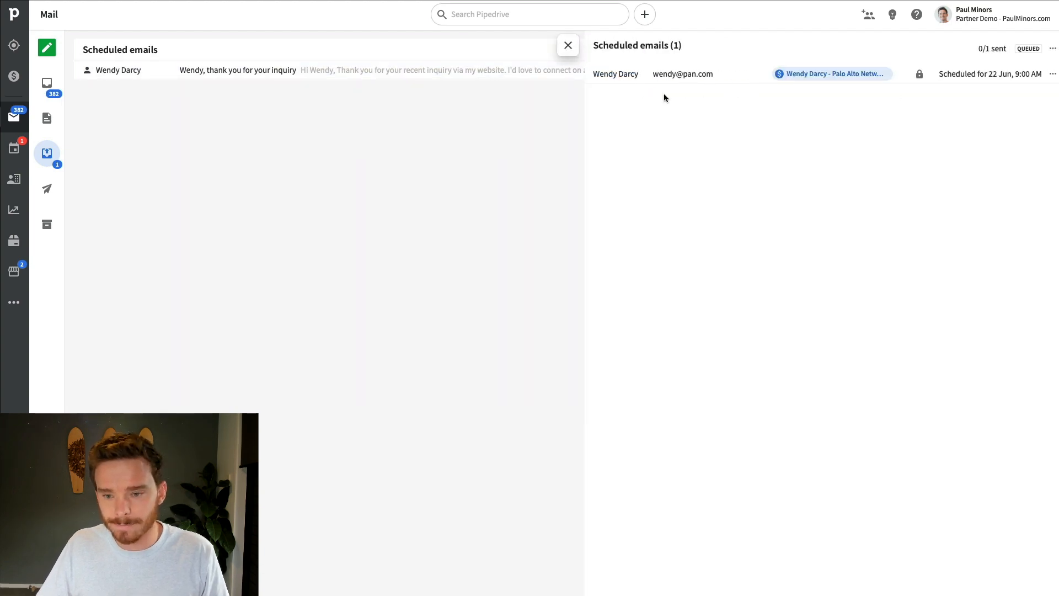
{"action": "left_click", "coordinate": [1052, 74]}
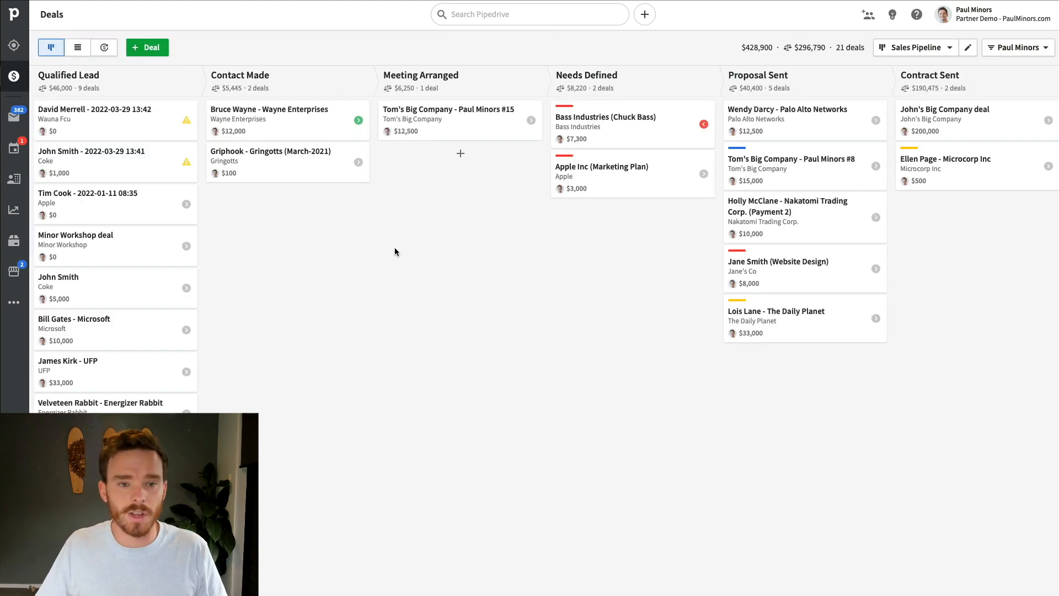
- Show the deals as a list and filter it to All won deals
{"action": "left_click", "coordinate": [78, 47]}
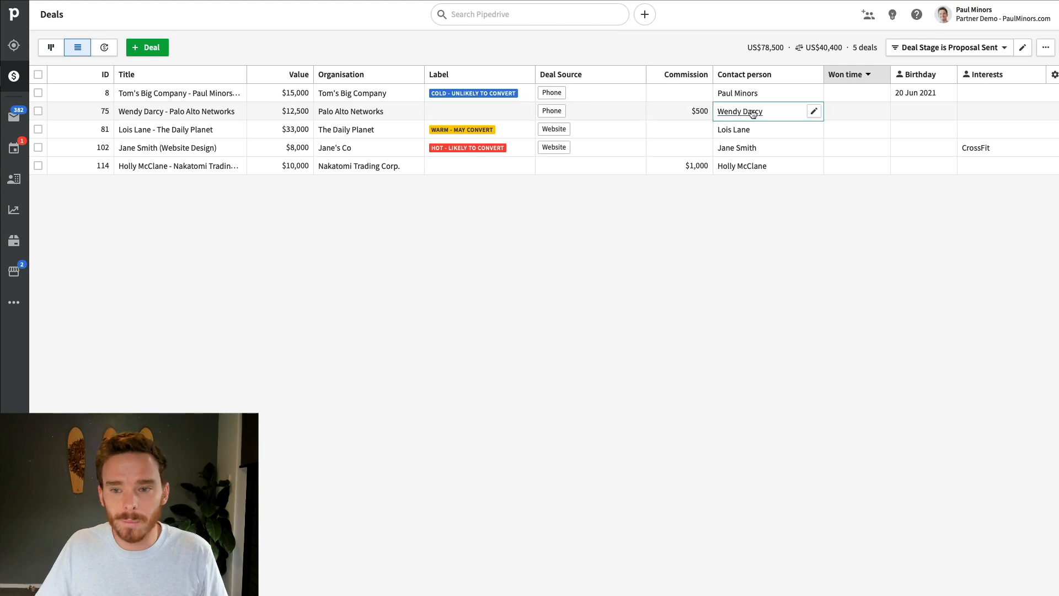
{"action": "left_click", "coordinate": [949, 48]}
{"action": "left_click", "coordinate": [949, 49]}
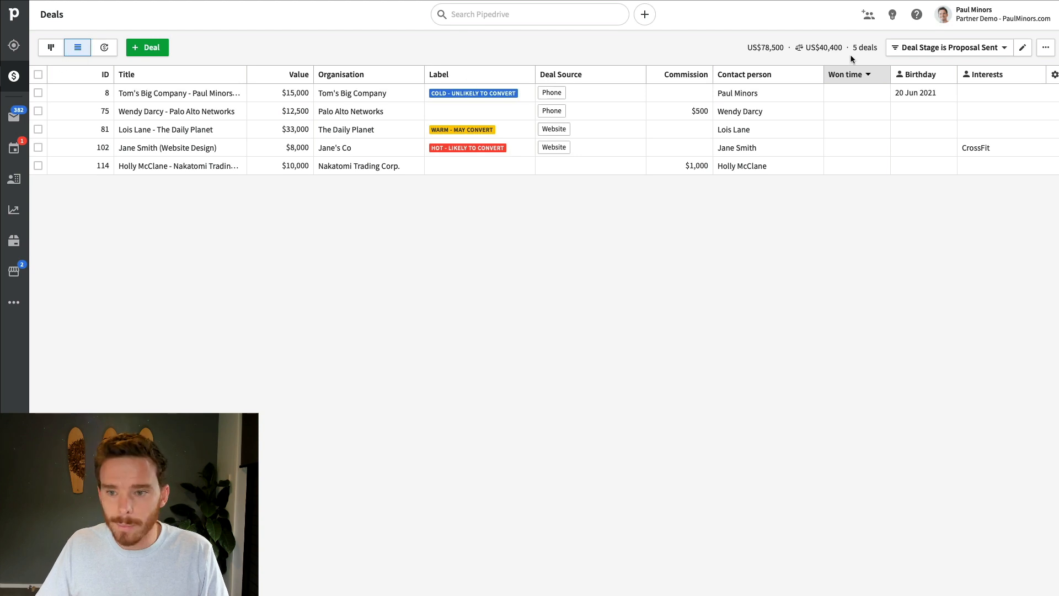
{"action": "left_click", "coordinate": [940, 50]}
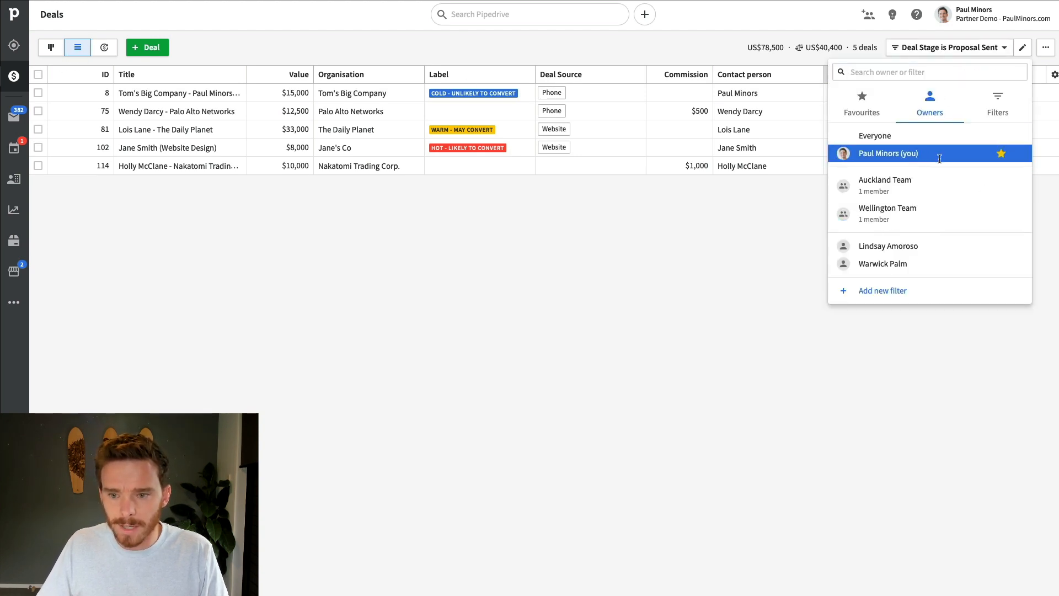
{"action": "left_click", "coordinate": [915, 154]}
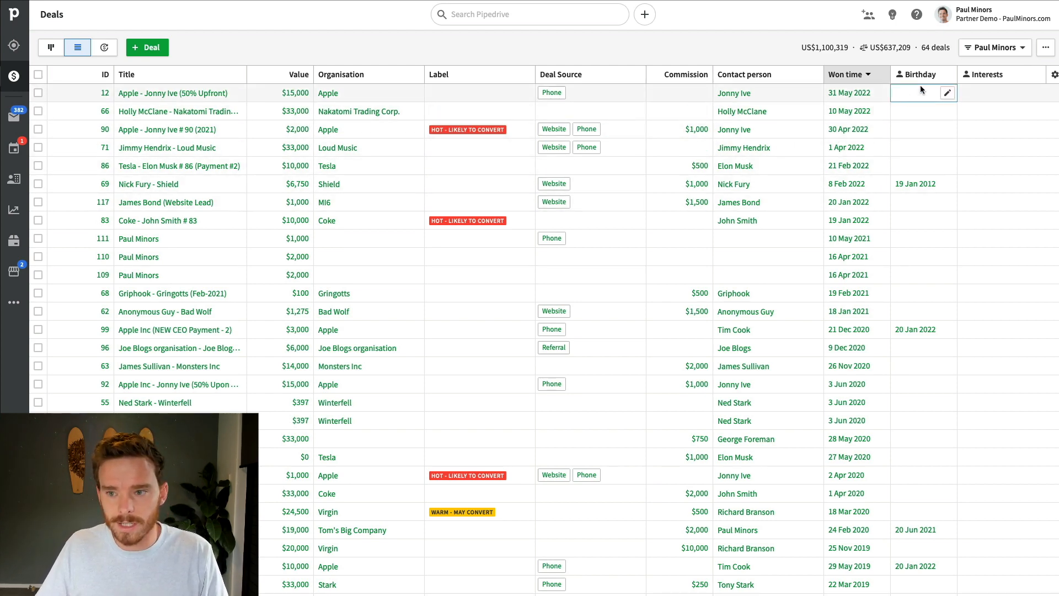
{"action": "left_click", "coordinate": [993, 48]}
{"action": "left_click", "coordinate": [998, 105]}
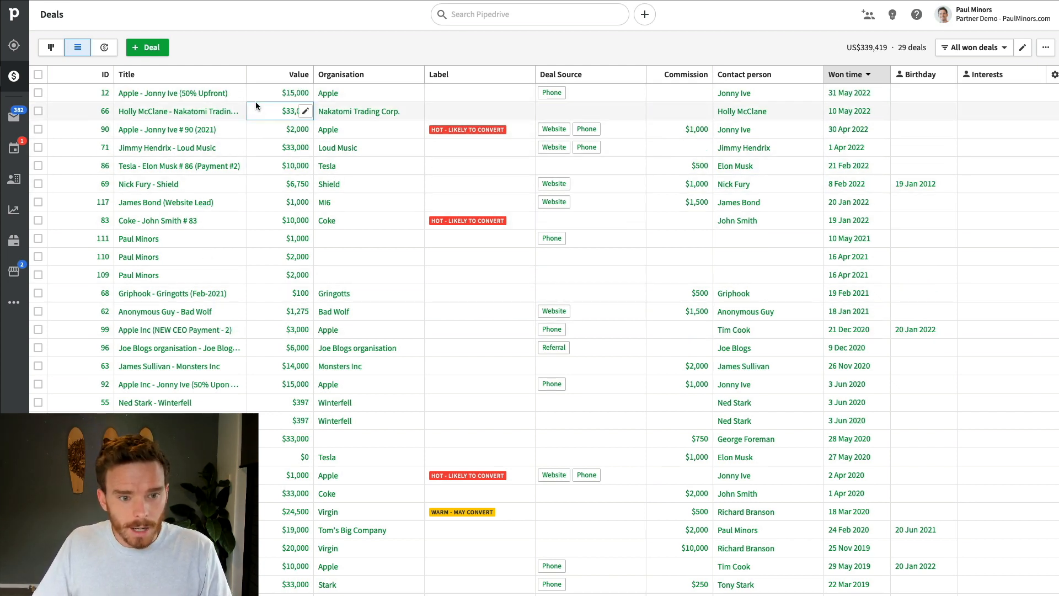
- Select the first eight won deals plus the Gringotts and Bad Wolf deals for bulk editing
{"action": "left_click", "coordinate": [39, 75]}
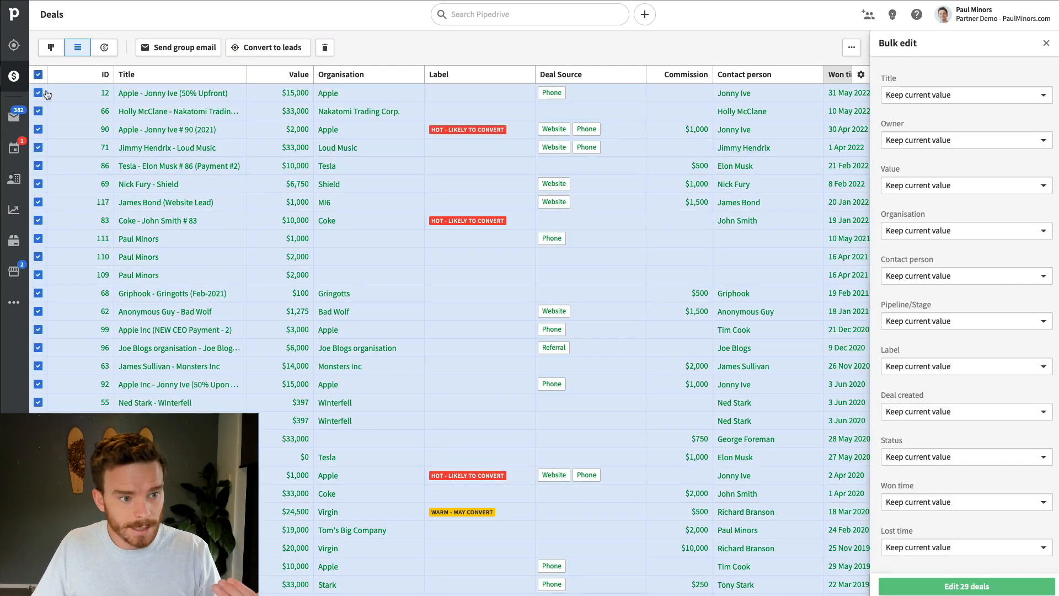
{"action": "left_click", "coordinate": [39, 95]}
{"action": "left_click_drag", "start_coordinate": [39, 94], "coordinate": [46, 252]}
{"action": "left_click_drag", "start_coordinate": [38, 293], "coordinate": [66, 307]}
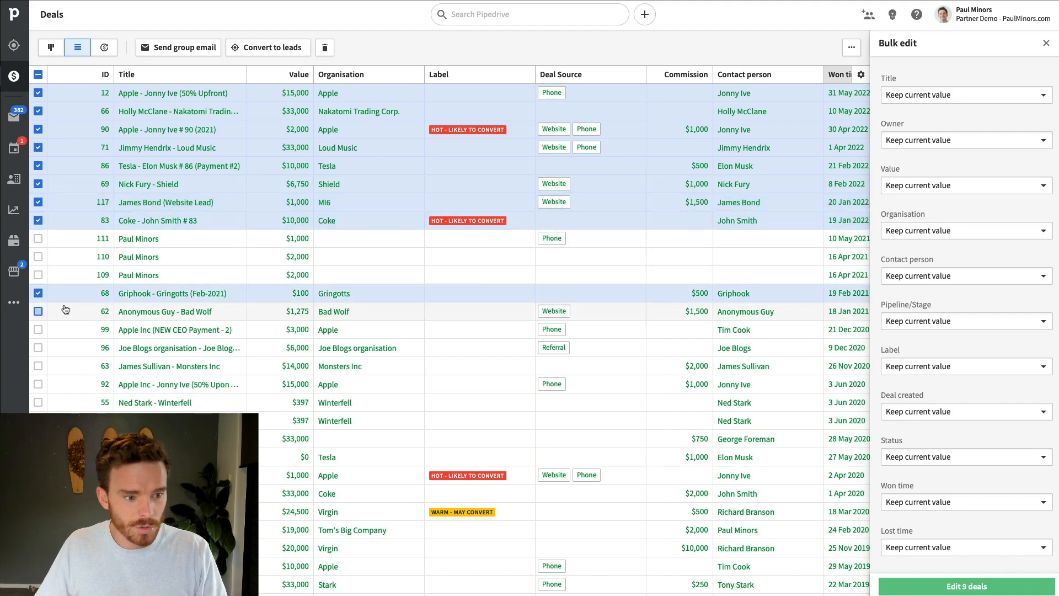
{"action": "scroll", "coordinate": [480, 171], "scroll_direction": "right", "scroll_amount": 5}
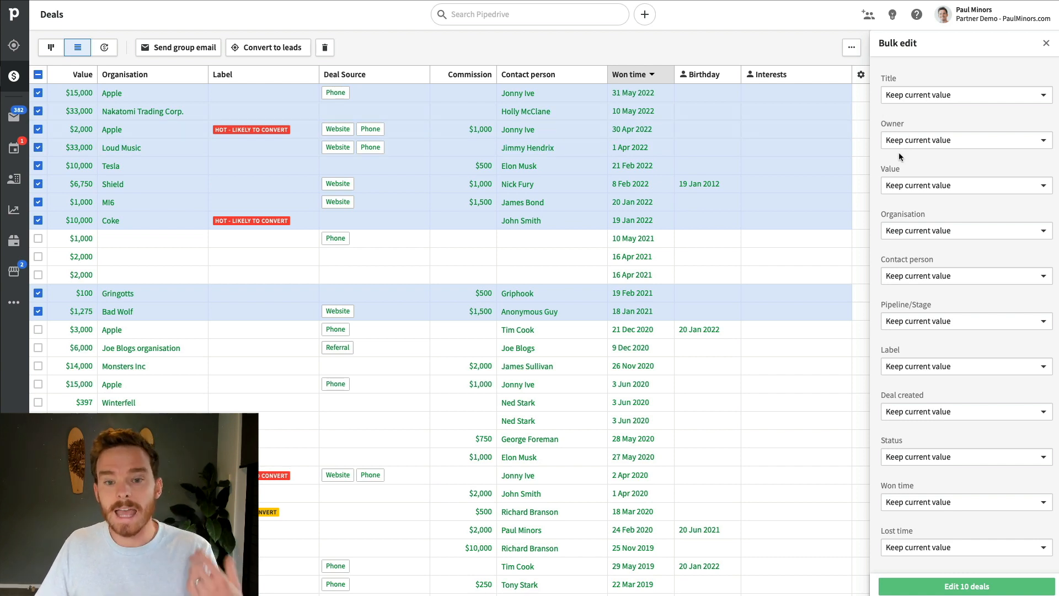
- Switch the bulk edit's Owner field to Edit current value and look at the selectable owners
{"action": "left_click", "coordinate": [944, 145]}
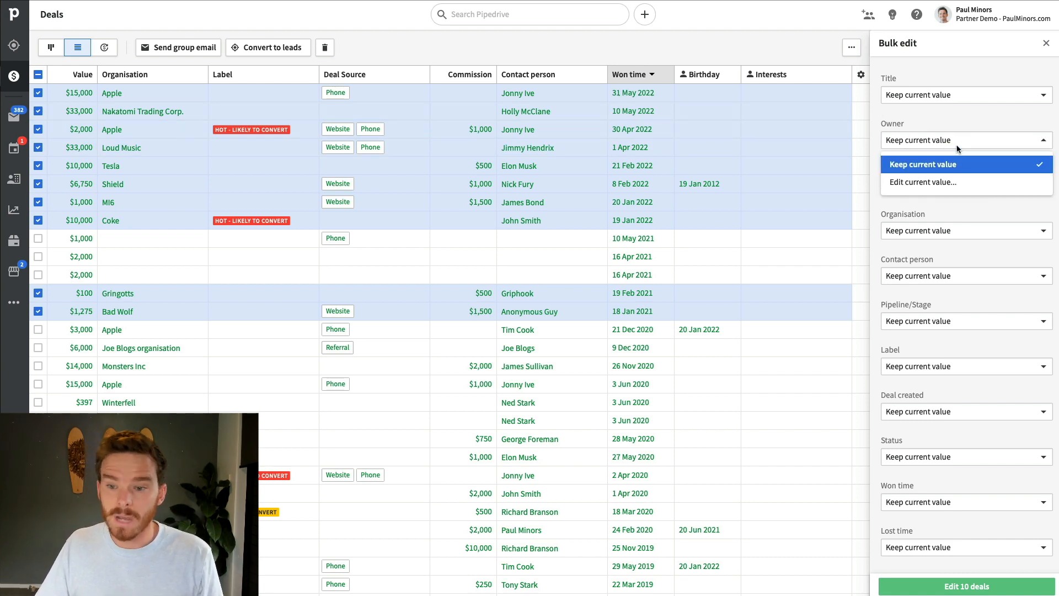
{"action": "left_click", "coordinate": [946, 180]}
{"action": "left_click", "coordinate": [930, 164]}
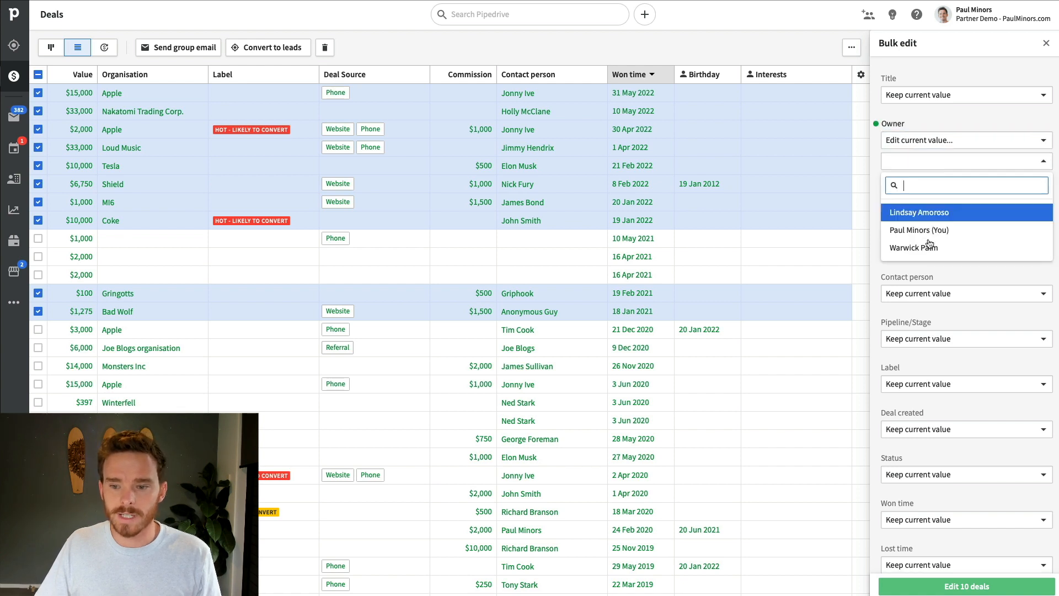
{"action": "left_click", "coordinate": [942, 142]}
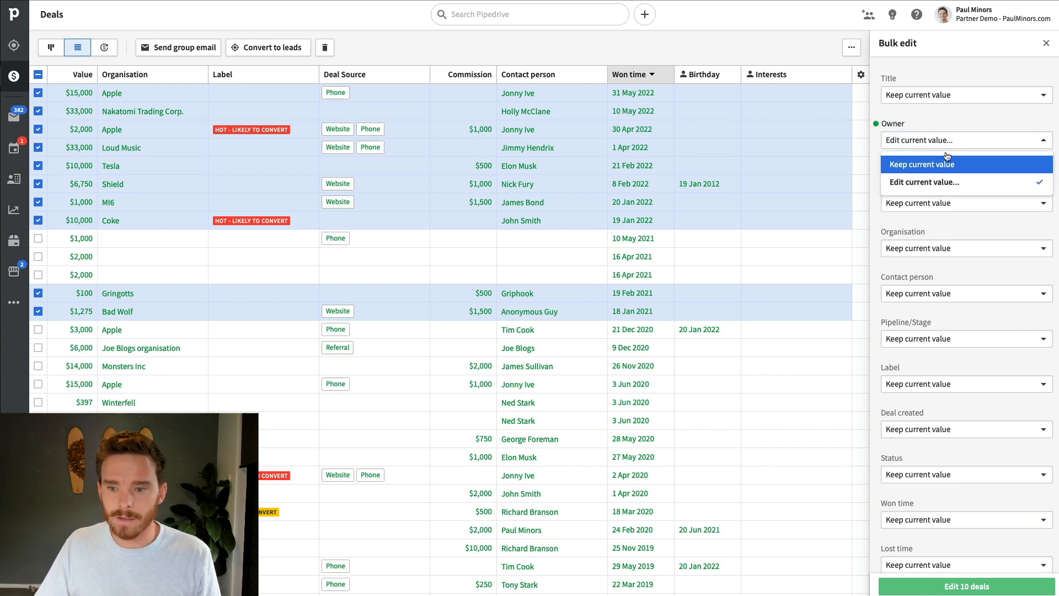
{"action": "left_click", "coordinate": [958, 142]}
{"action": "scroll", "coordinate": [947, 204], "scroll_direction": "down", "scroll_amount": 2}
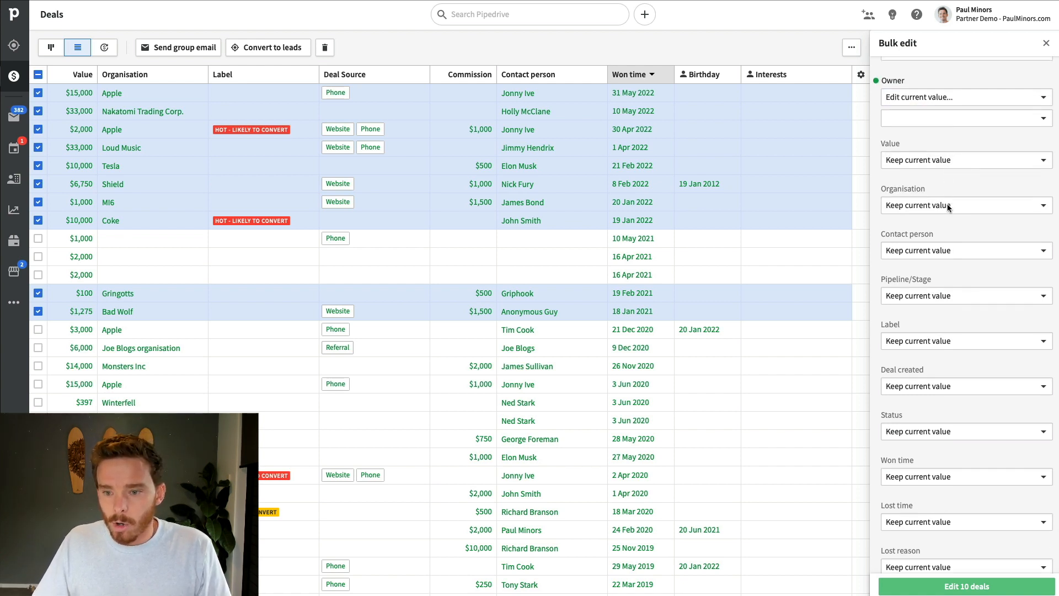
{"action": "left_click", "coordinate": [954, 157]}
{"action": "left_click", "coordinate": [951, 117]}
{"action": "scroll", "coordinate": [951, 191], "scroll_direction": "down", "scroll_amount": 2}
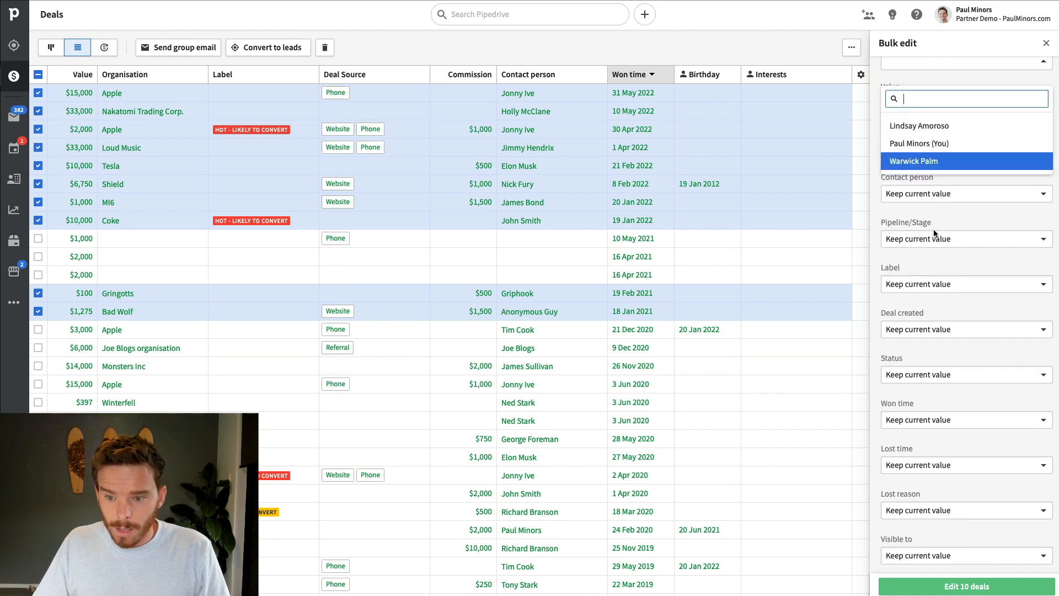
- Examine the bulk edit choices for the Pipeline/Stage and Status fields
{"action": "left_click", "coordinate": [951, 188]}
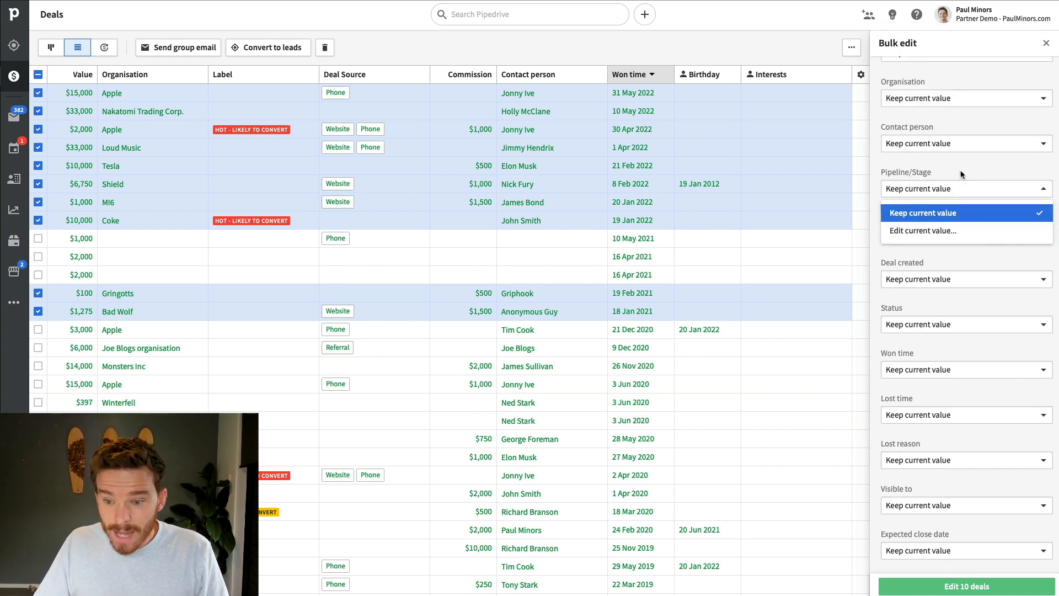
{"action": "left_click", "coordinate": [961, 176]}
{"action": "scroll", "coordinate": [960, 221], "scroll_direction": "down", "scroll_amount": 1}
{"action": "scroll", "coordinate": [958, 229], "scroll_direction": "down", "scroll_amount": 3}
{"action": "left_click", "coordinate": [950, 180]}
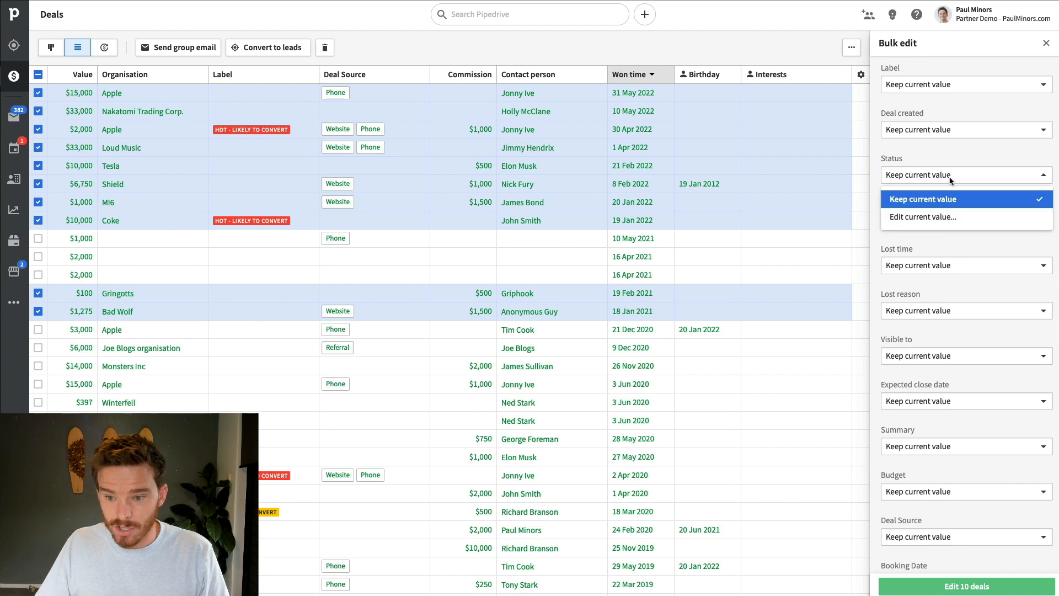
{"action": "left_click", "coordinate": [971, 246]}
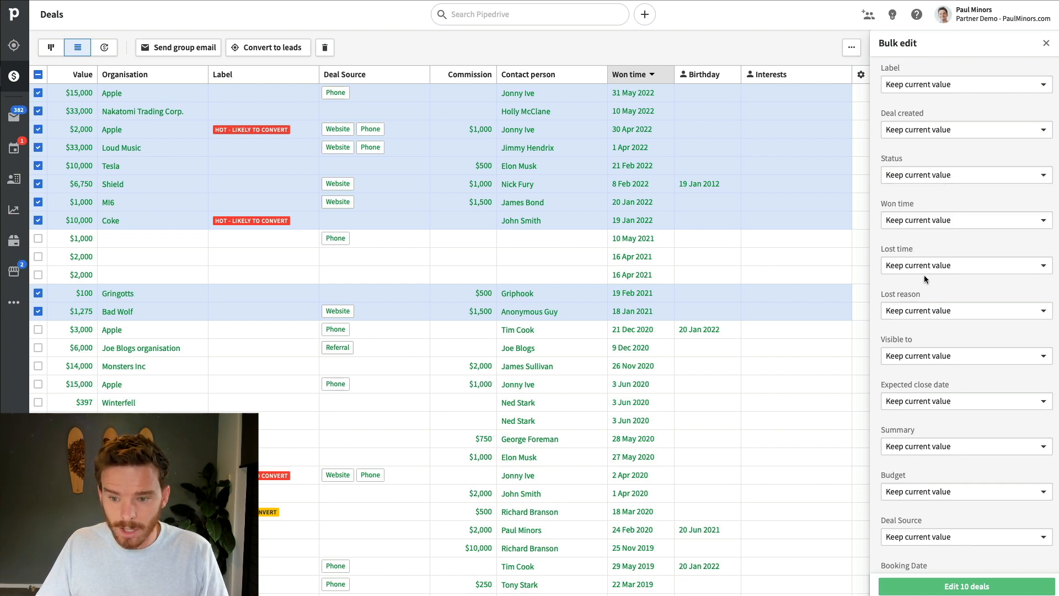
- Set Deal Source to Edit current value in the bulk edit and choose Phone as the new value
{"action": "scroll", "coordinate": [930, 275], "scroll_direction": "down", "scroll_amount": 5}
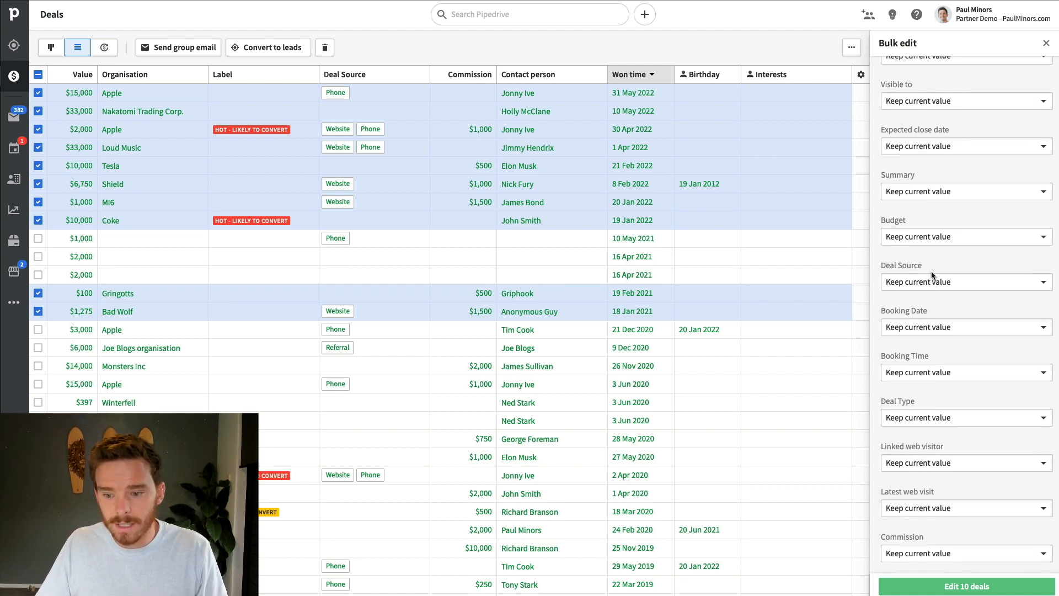
{"action": "left_click", "coordinate": [945, 271]}
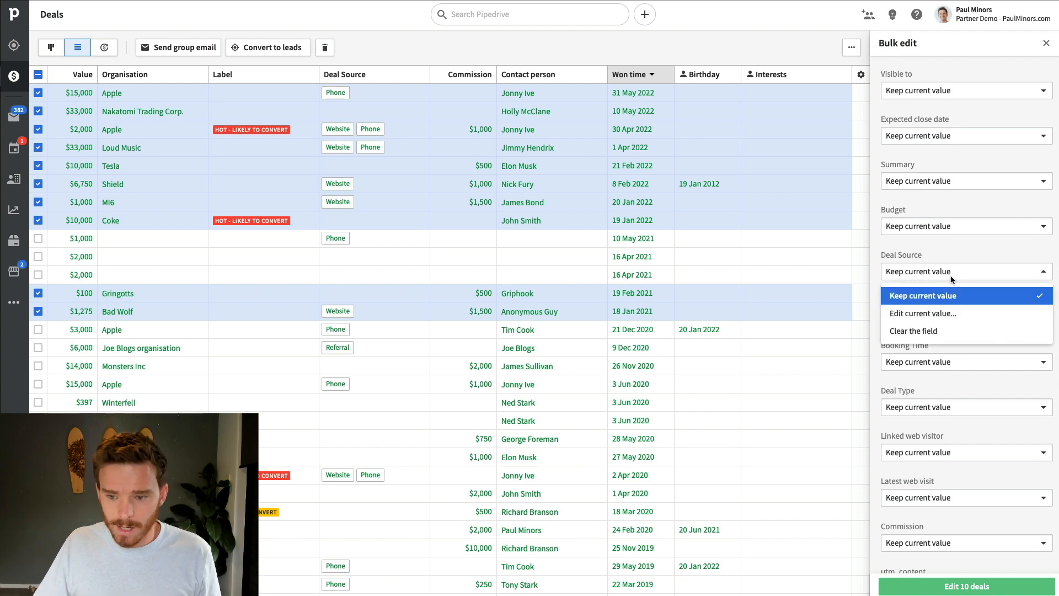
{"action": "left_click", "coordinate": [946, 314]}
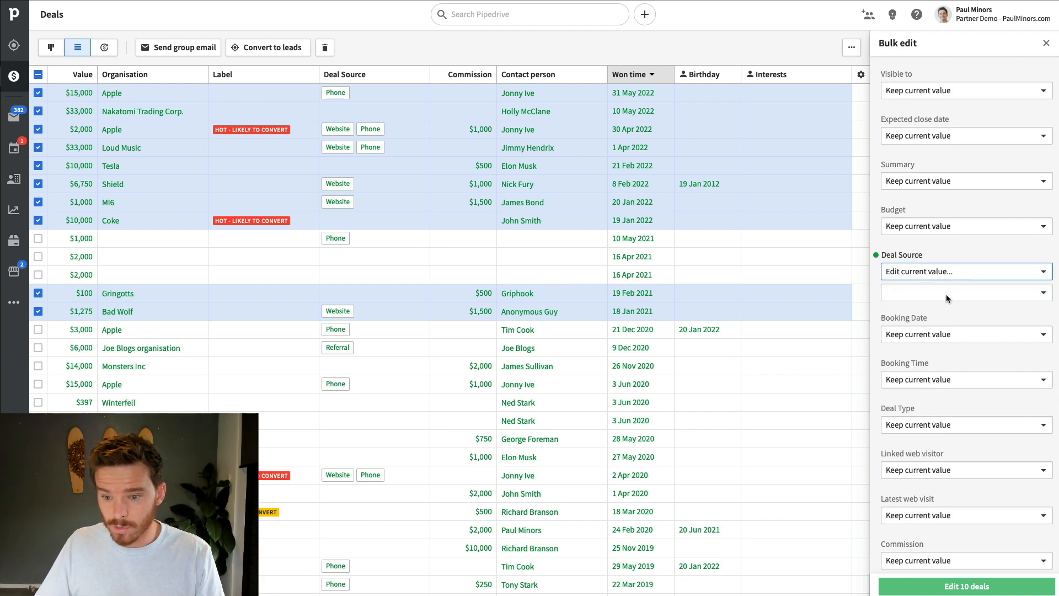
{"action": "left_click", "coordinate": [945, 294]}
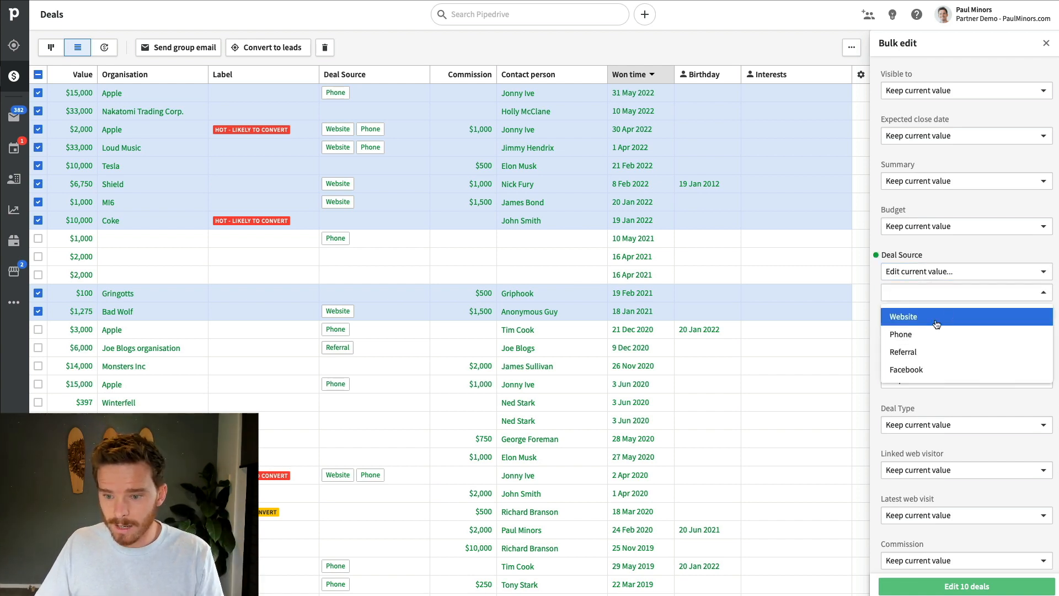
{"action": "left_click", "coordinate": [936, 256]}
{"action": "left_click", "coordinate": [930, 293]}
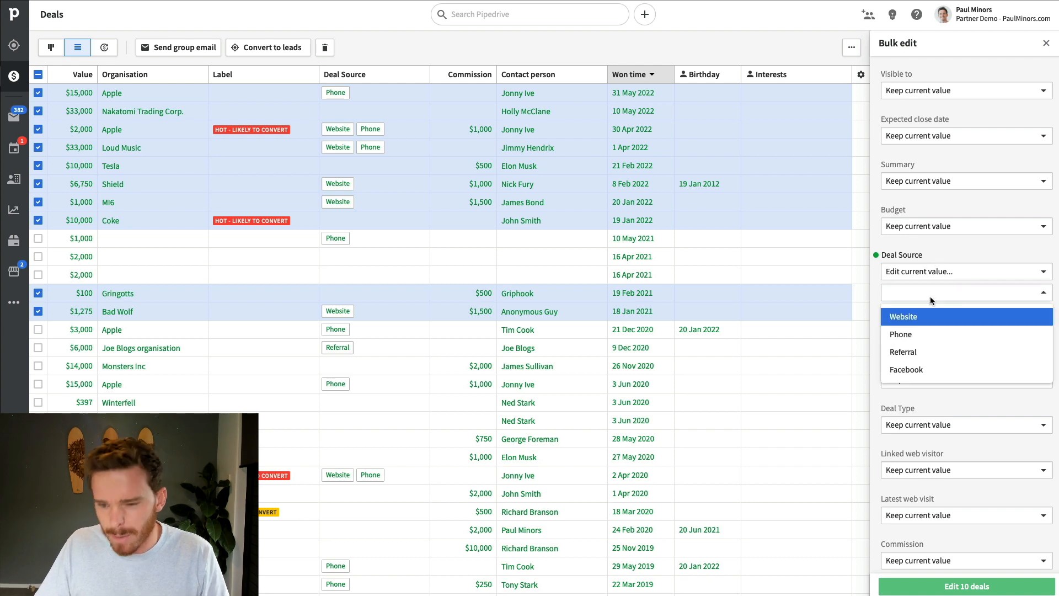
{"action": "left_click", "coordinate": [915, 335]}
{"action": "left_click", "coordinate": [939, 257]}
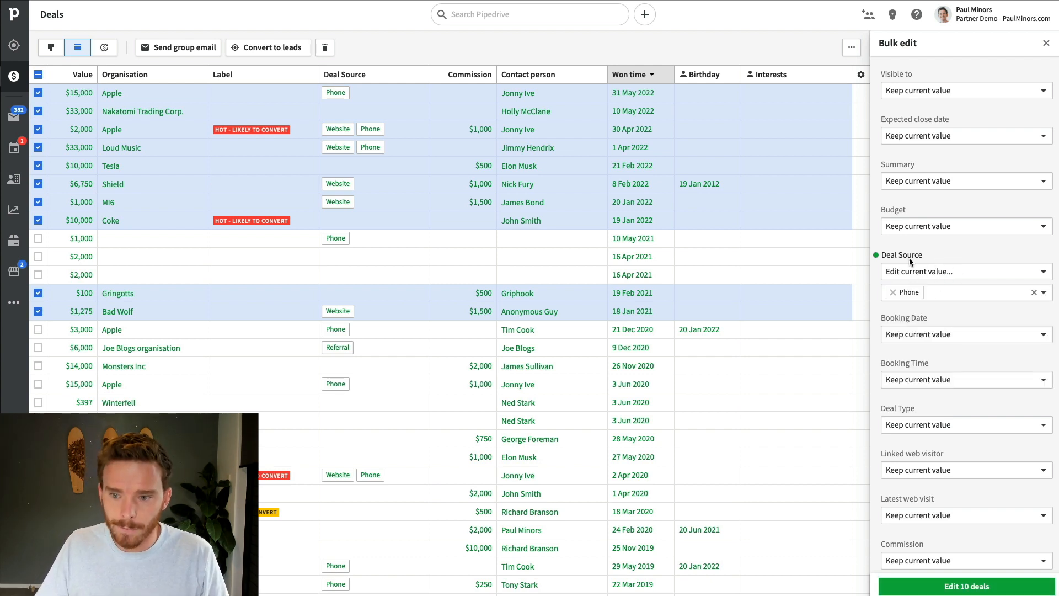
- Return Owner to Keep current value and apply the Deal Source bulk edit to the selected deals
{"action": "scroll", "coordinate": [915, 274], "scroll_direction": "up", "scroll_amount": 10}
{"action": "left_click", "coordinate": [951, 141]}
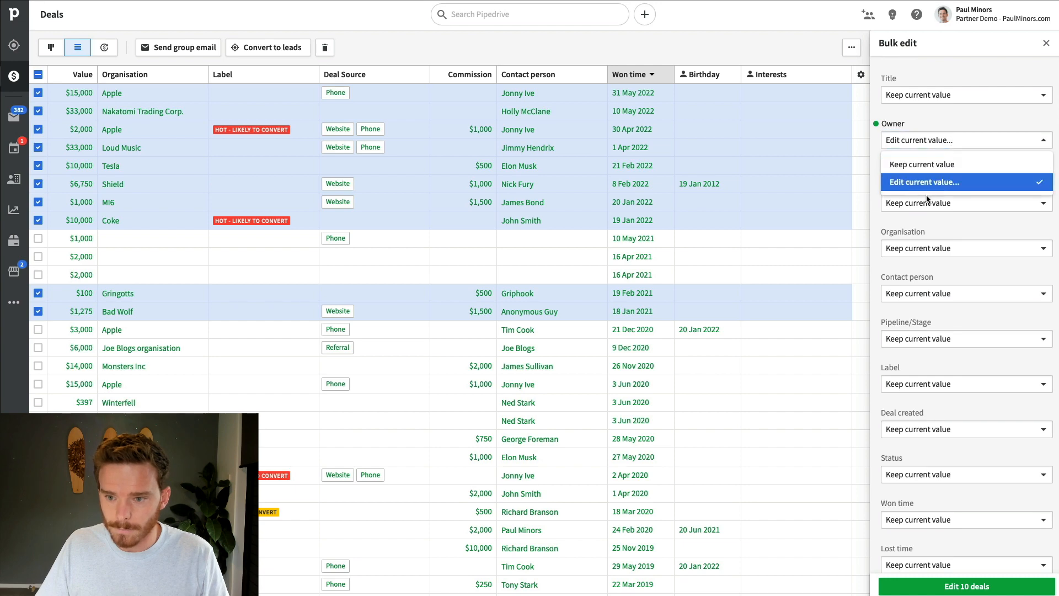
{"action": "left_click", "coordinate": [927, 165]}
{"action": "scroll", "coordinate": [938, 309], "scroll_direction": "down", "scroll_amount": 10}
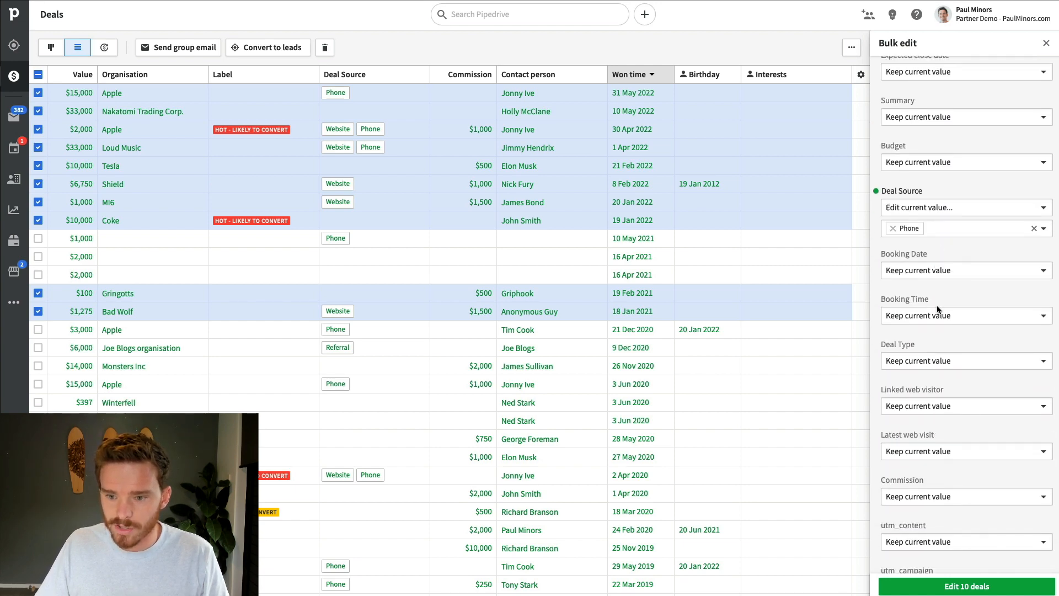
{"action": "left_click", "coordinate": [965, 589]}
{"action": "left_click", "coordinate": [637, 148]}
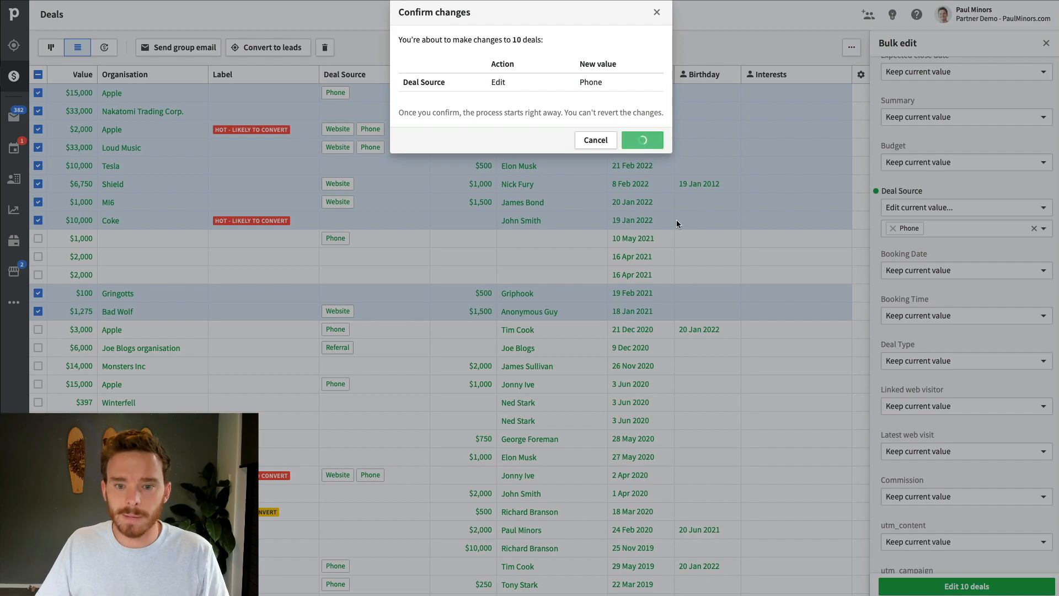